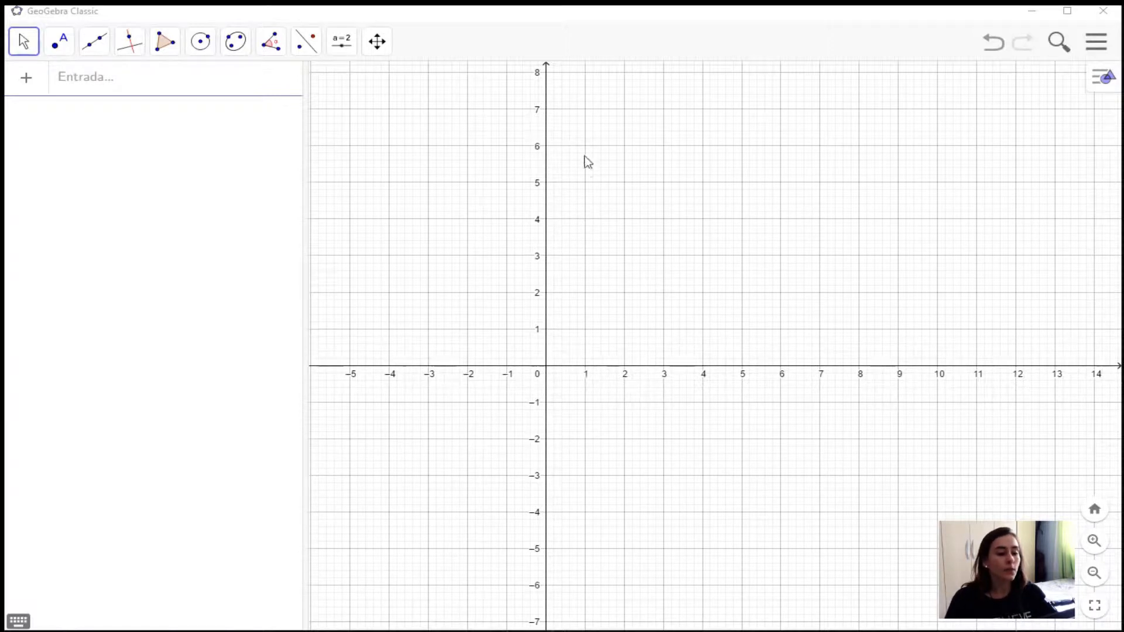
# - Hide the coordinate axes and the grid in the graphics view
pyautogui.moveTo(730, 304); pyautogui.dragTo(731, 298)
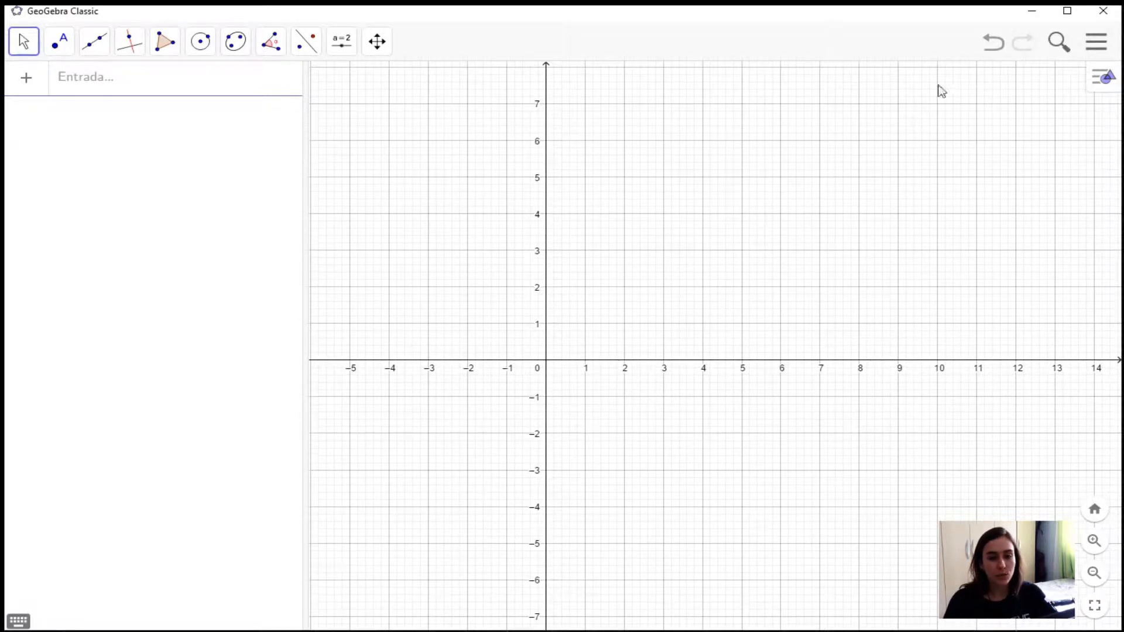
pyautogui.click(1103, 85)
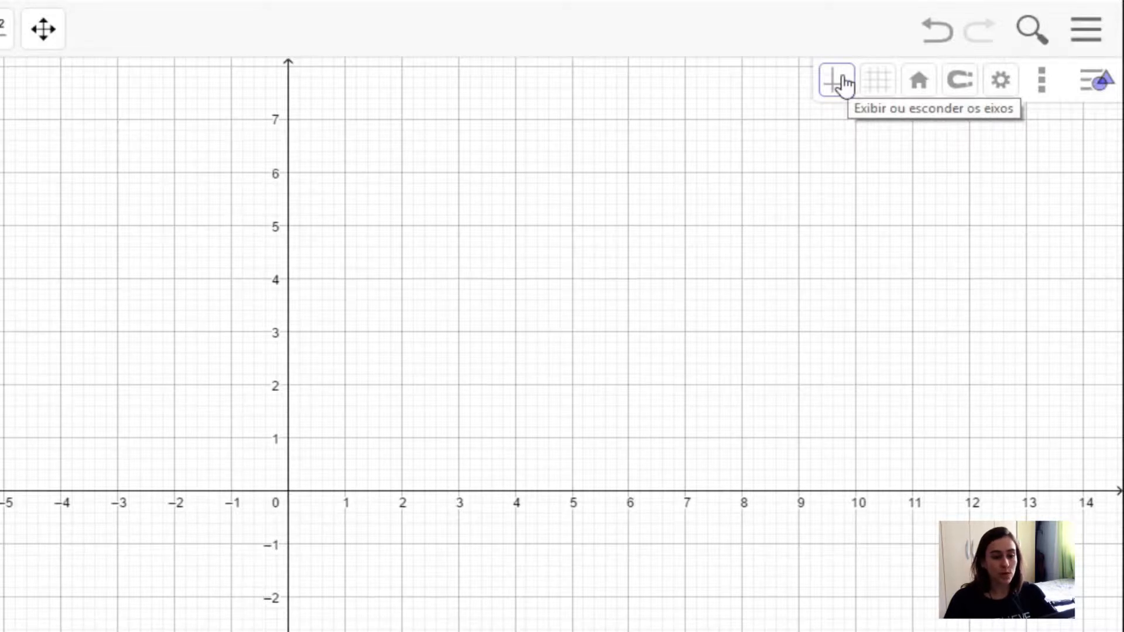
pyautogui.click(844, 84)
pyautogui.click(887, 88)
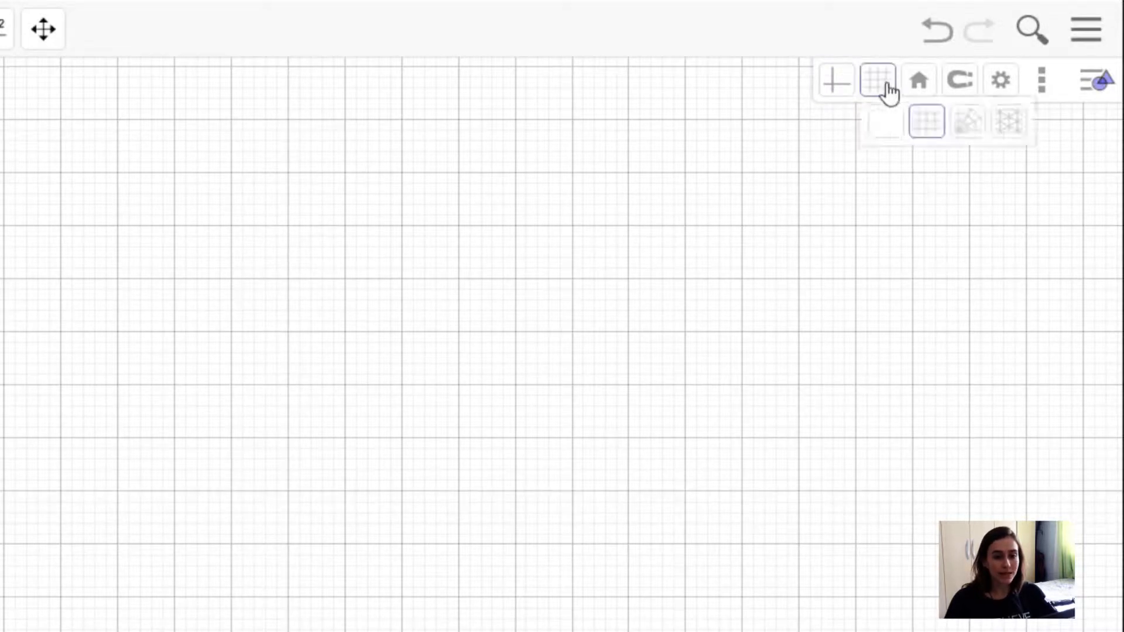
pyautogui.click(891, 128)
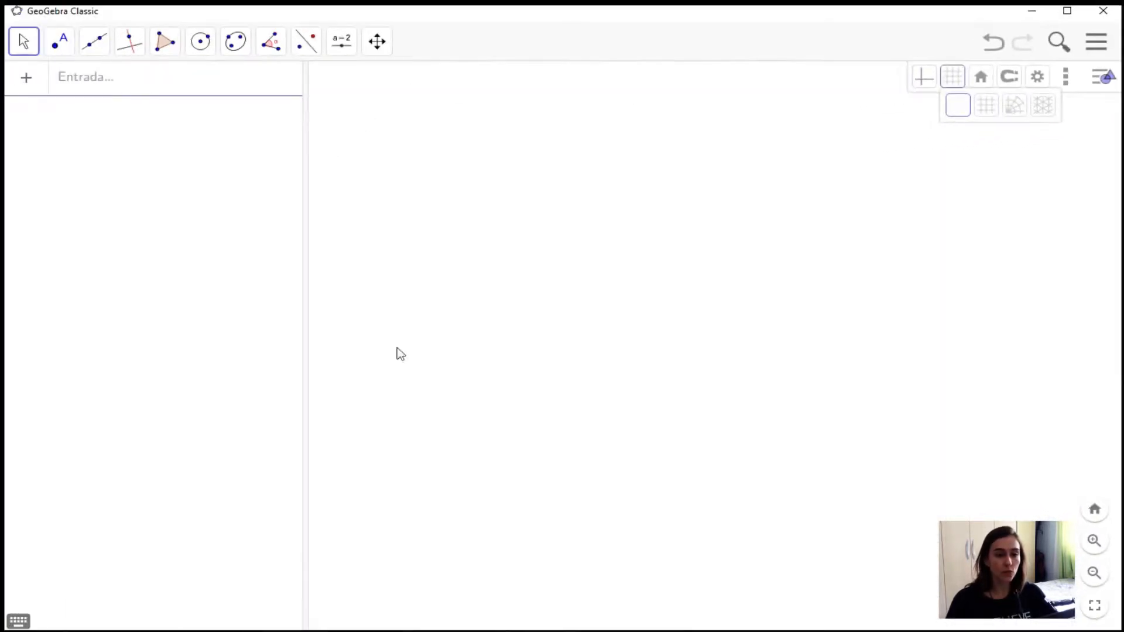
pyautogui.click(1083, 97)
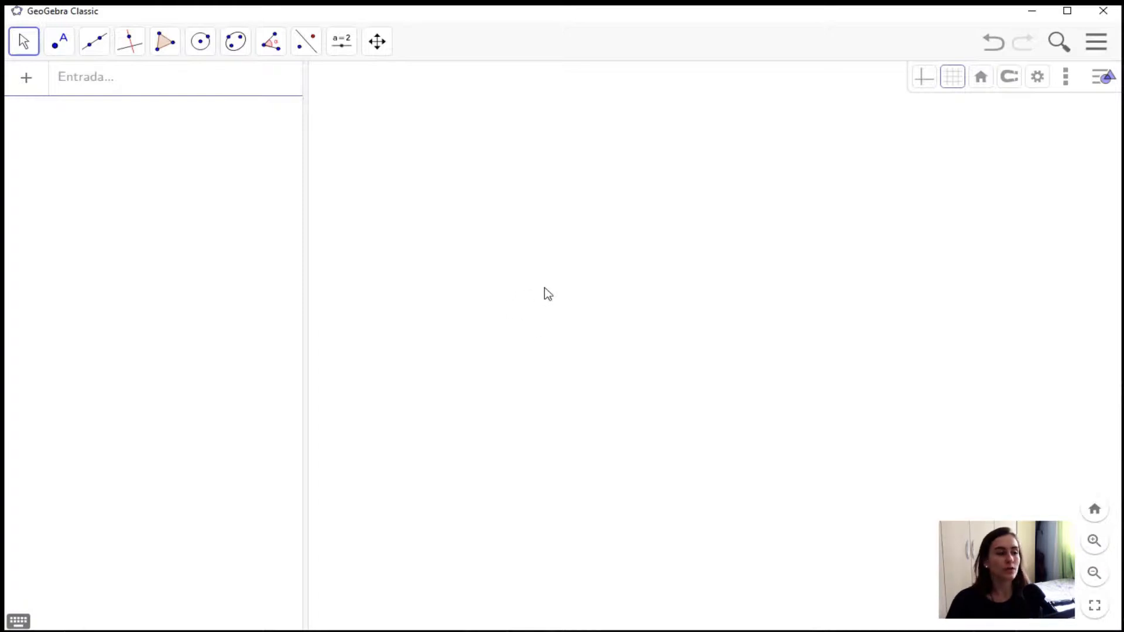
# - Draw a roughly horizontal segment AB about 4.2 units long, from about (-0.4, 1.52) to (3.8, 1.6)
pyautogui.click(94, 42)
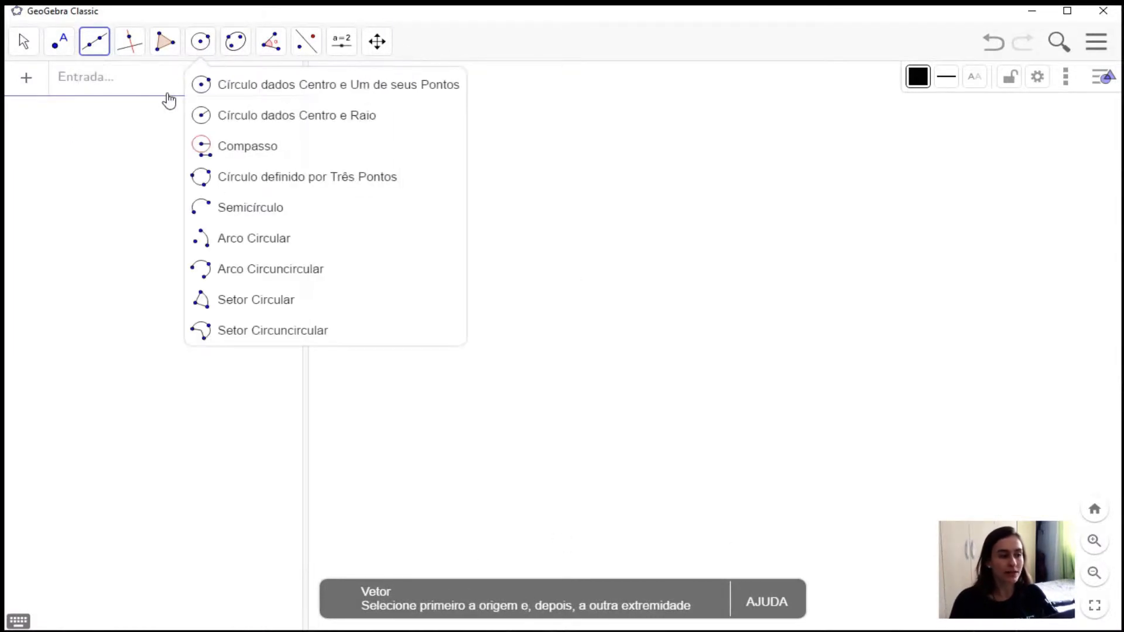
pyautogui.moveTo(86, 58)
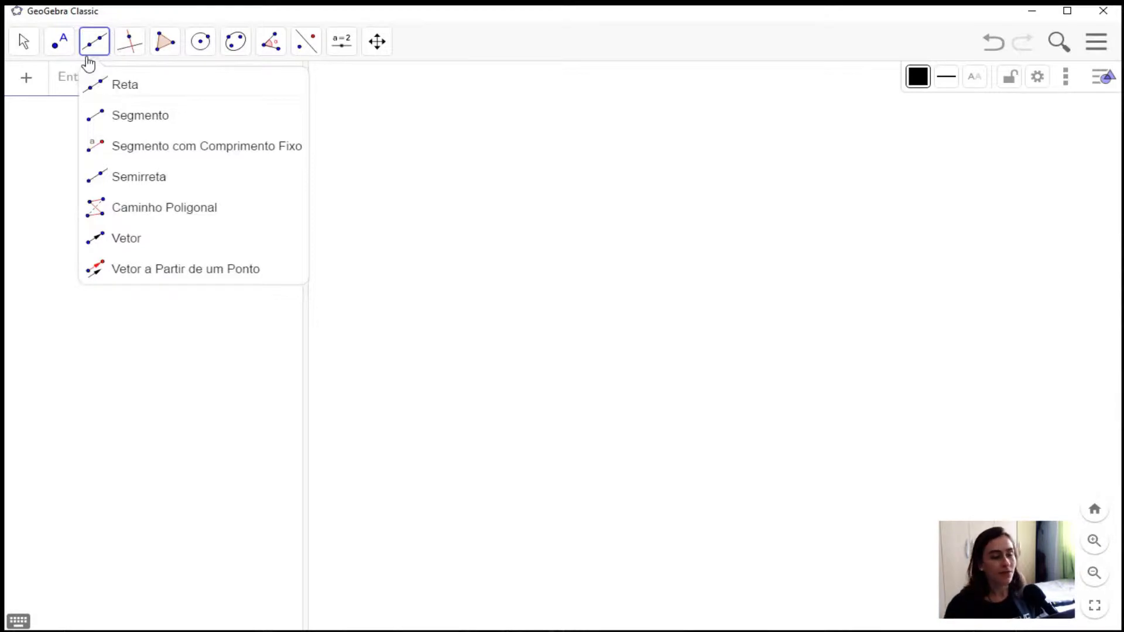
pyautogui.click(103, 116)
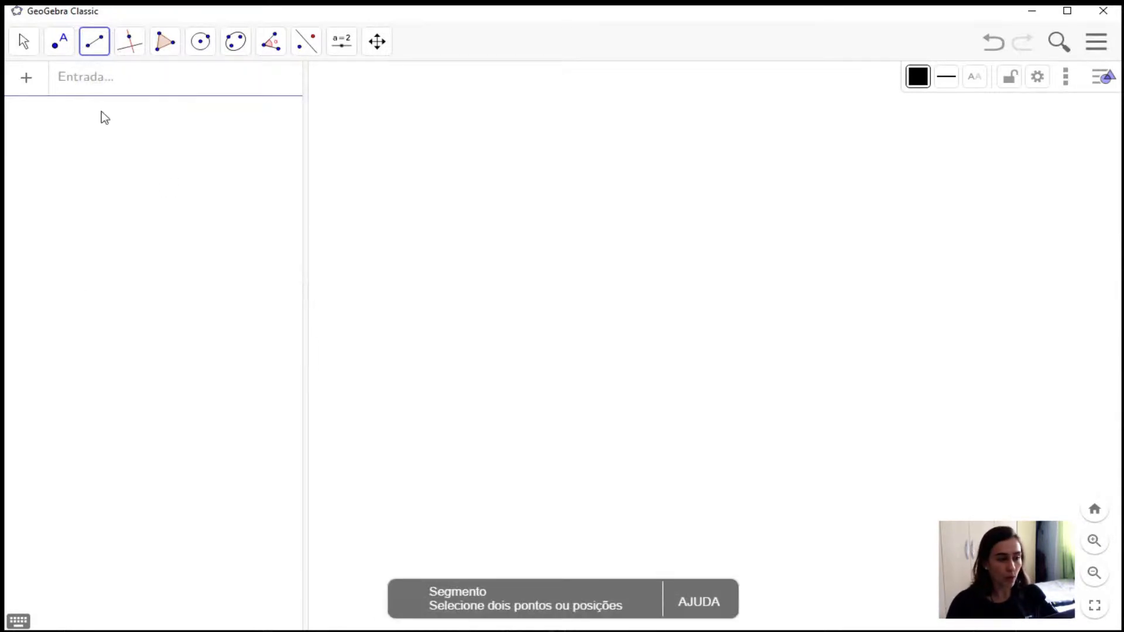
pyautogui.click(530, 305)
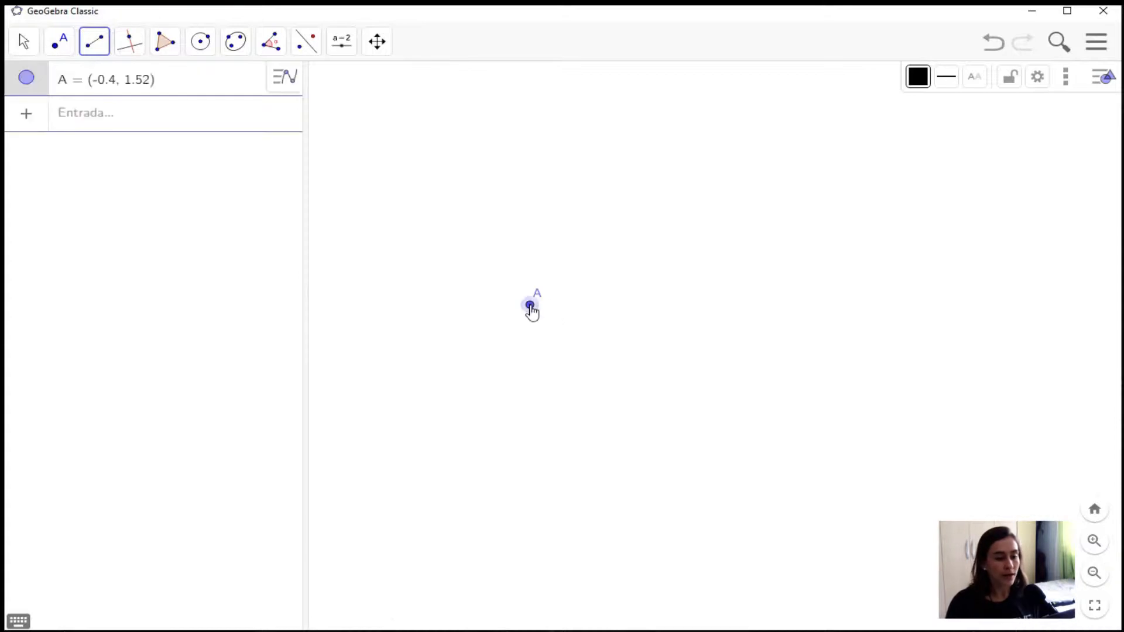
pyautogui.click(694, 303)
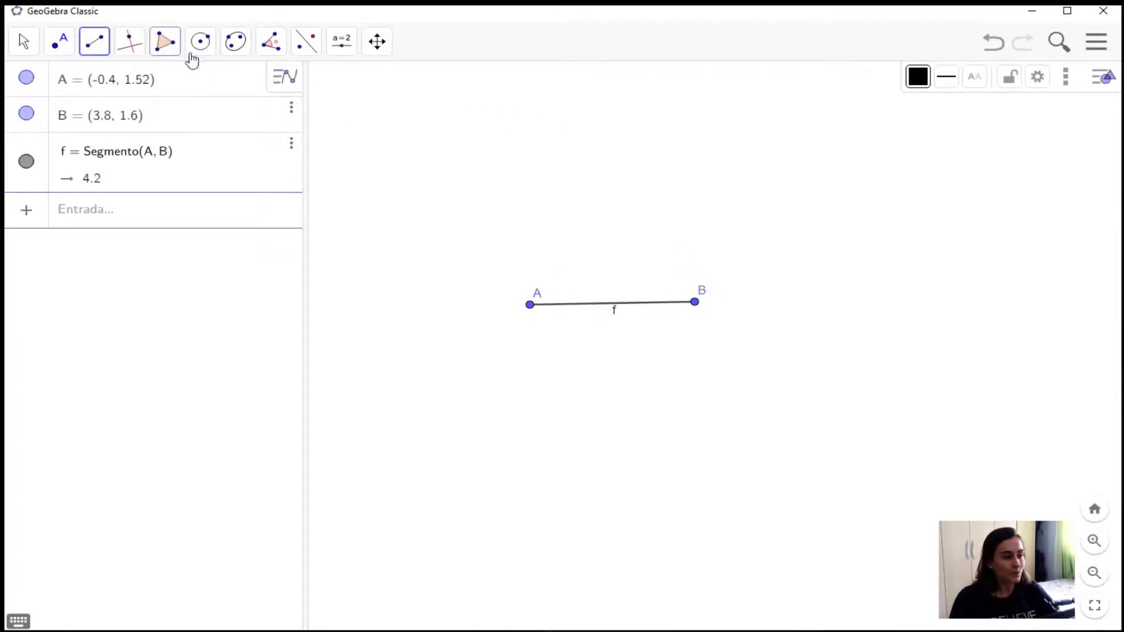
# - Construct a fixed-size angle of 72° clockwise from point A with its vertex at B
pyautogui.click(280, 47)
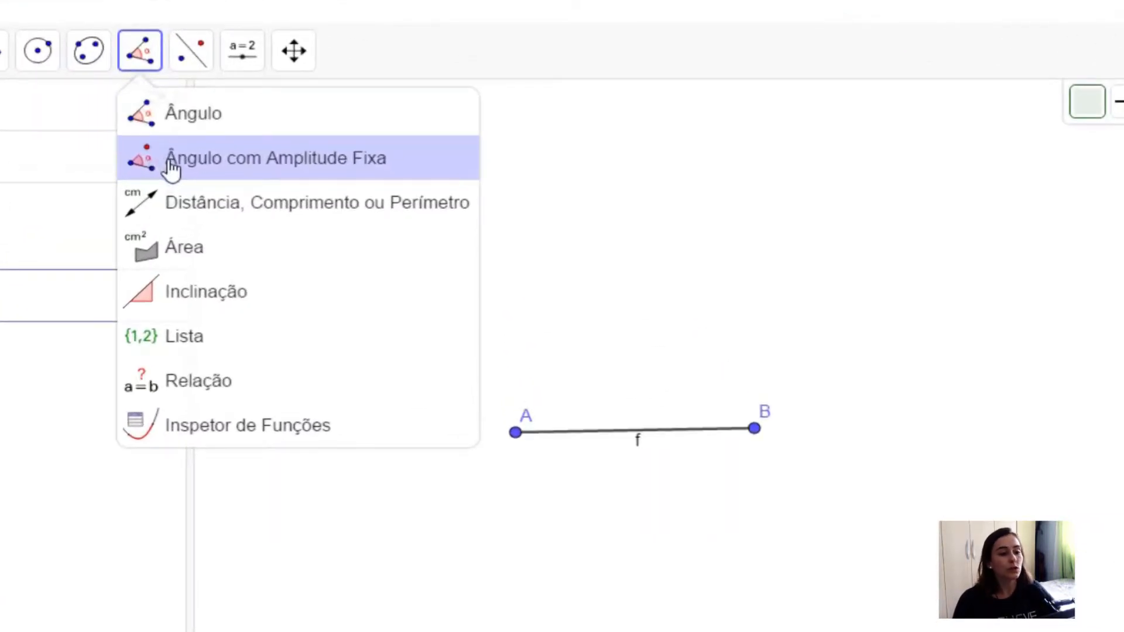
pyautogui.click(171, 165)
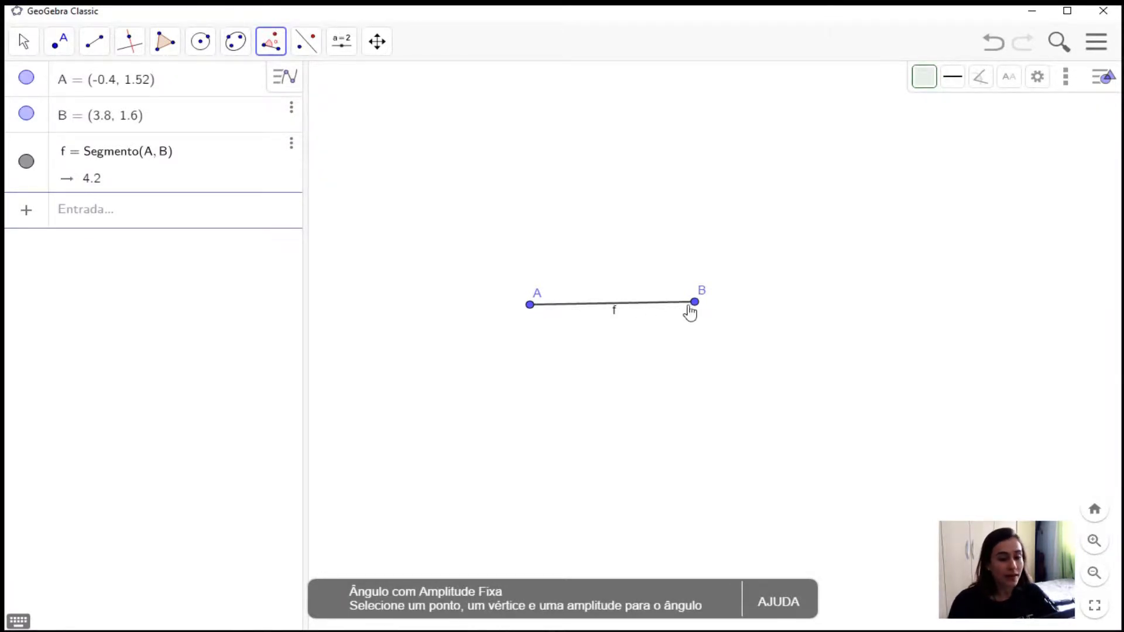
pyautogui.click(531, 305)
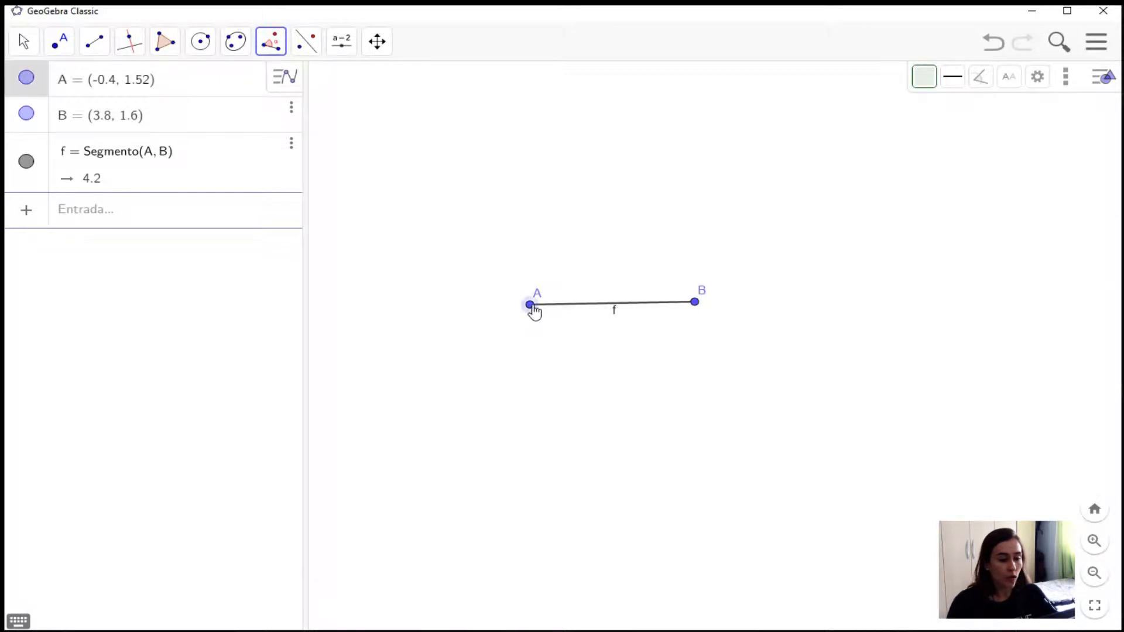
pyautogui.click(695, 303)
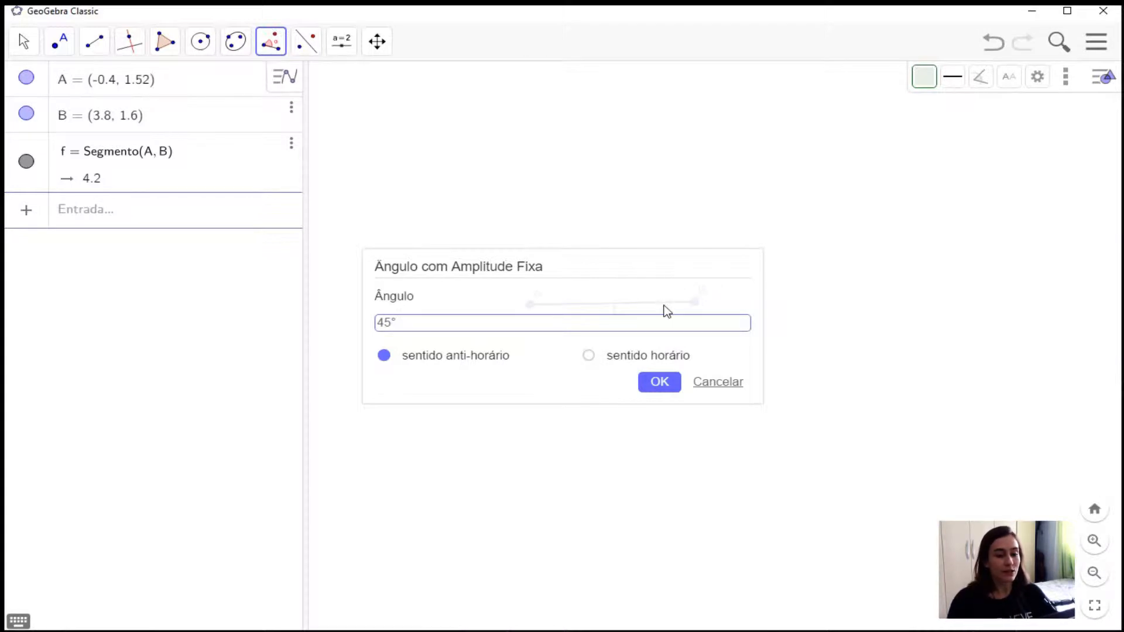
pyautogui.click(622, 359)
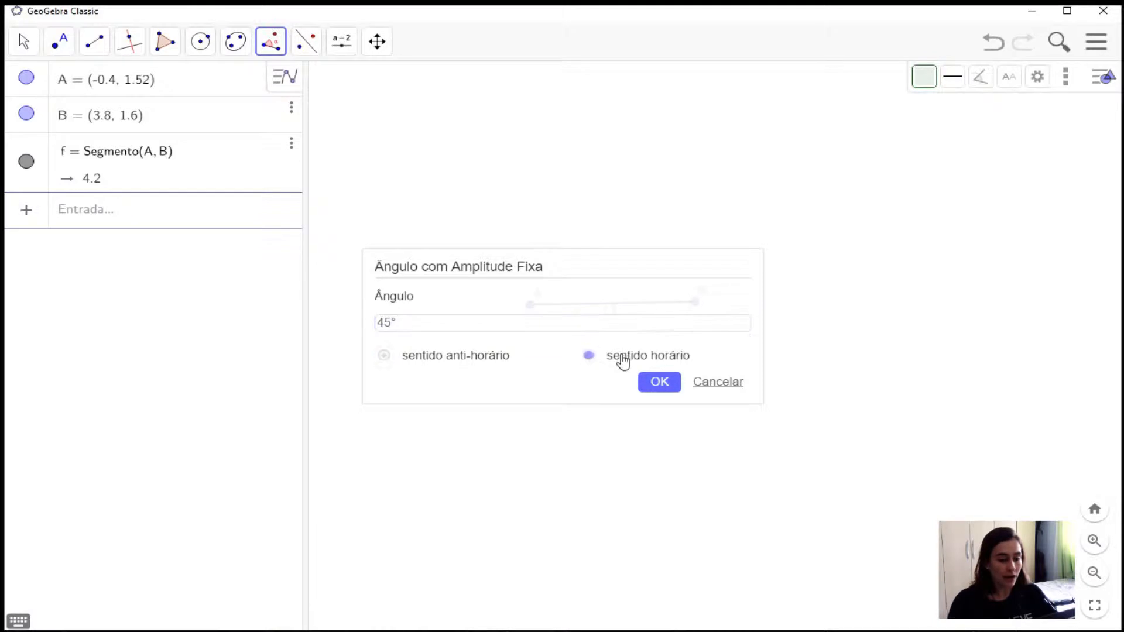
pyautogui.click(468, 323)
pyautogui.press('BackSpace')
pyautogui.press('BackSpace')
pyautogui.press('BackSpace')
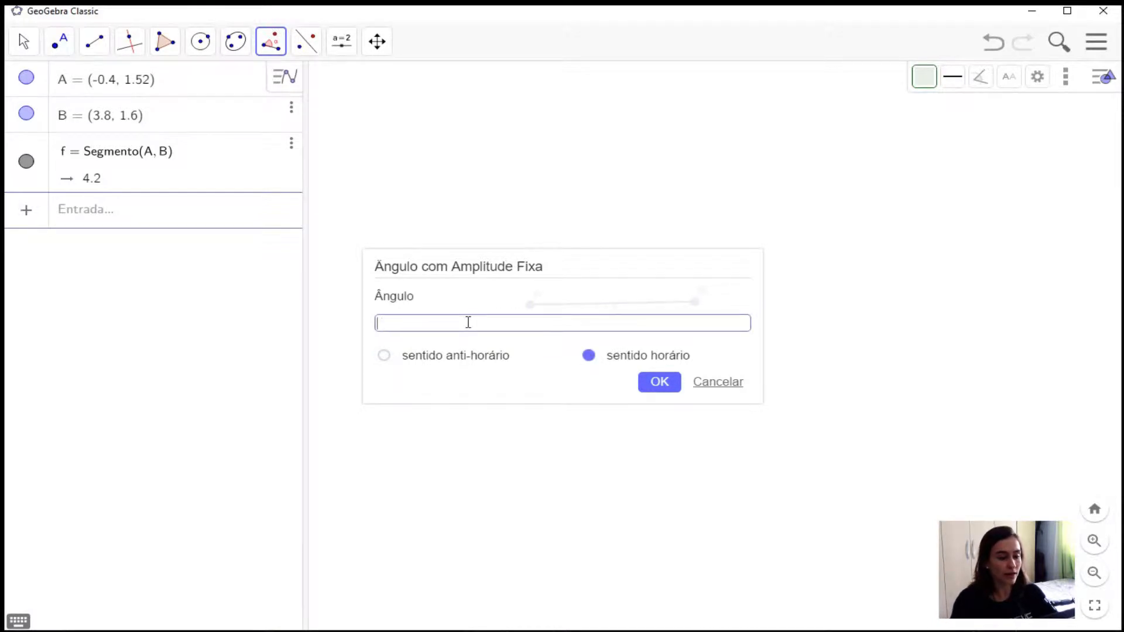
pyautogui.write('72')
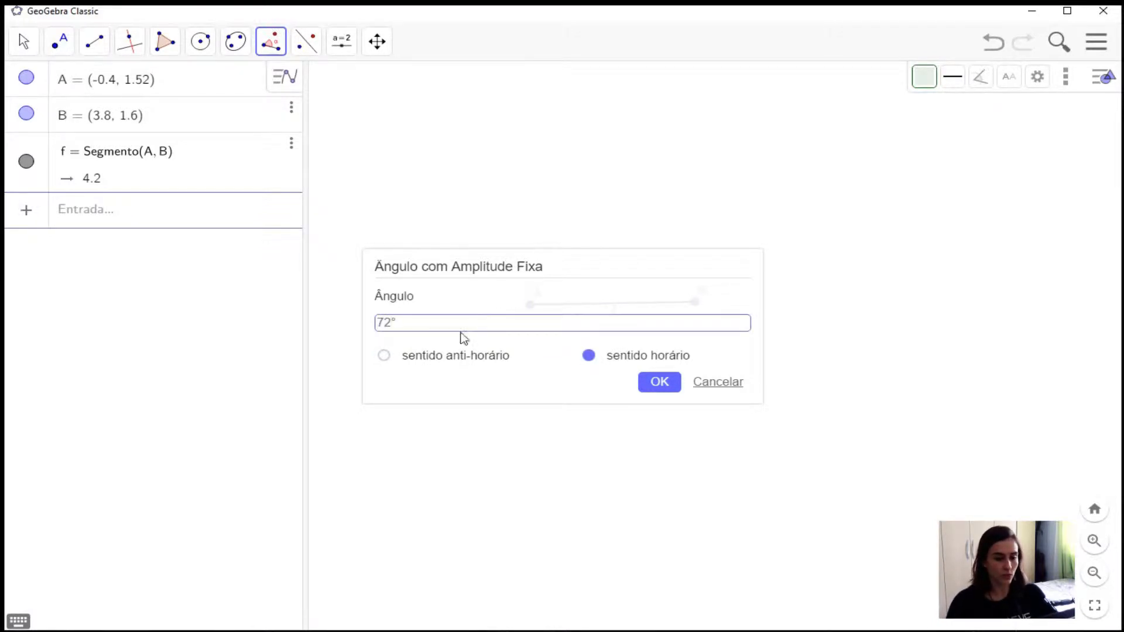
pyautogui.click(671, 388)
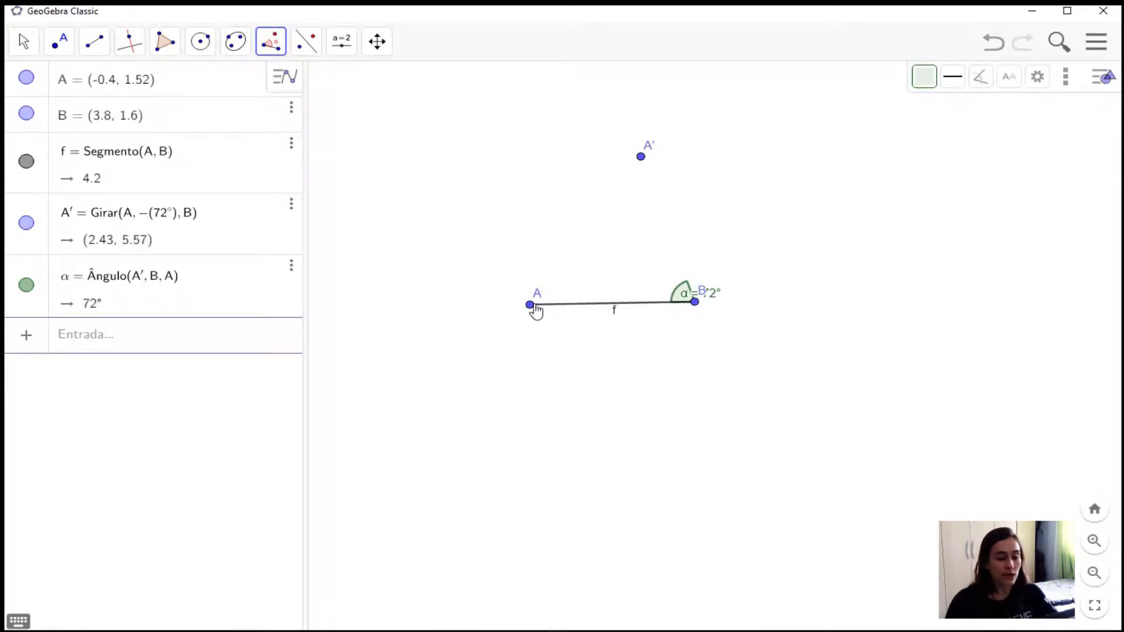
# - Construct a fixed-size angle of 72° counterclockwise from point B with its vertex at A
pyautogui.click(695, 303)
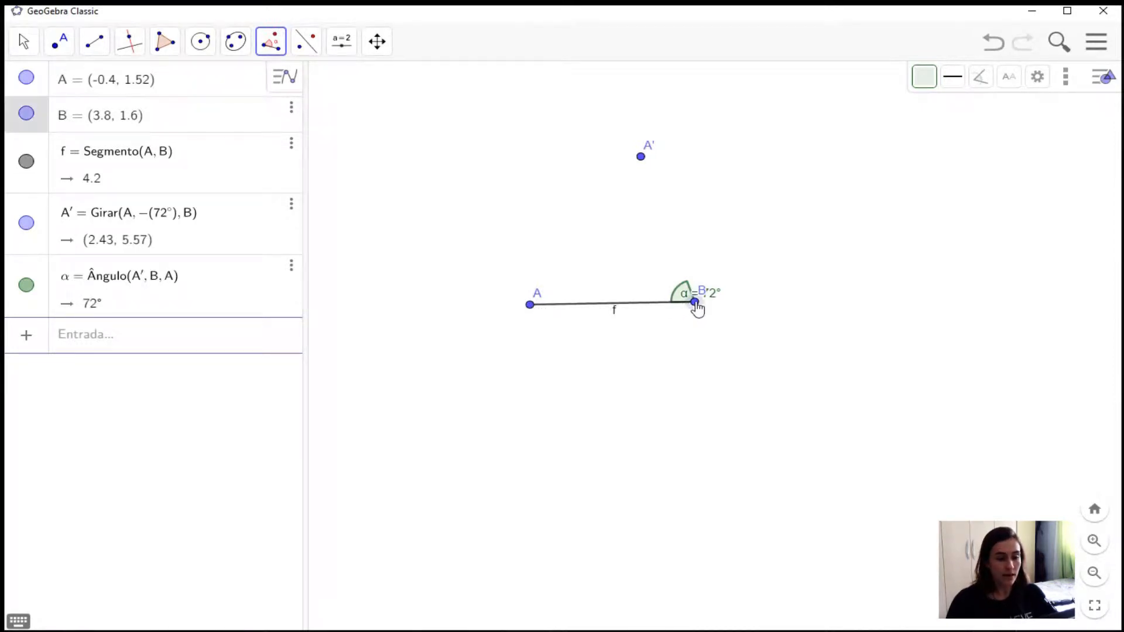
pyautogui.click(530, 304)
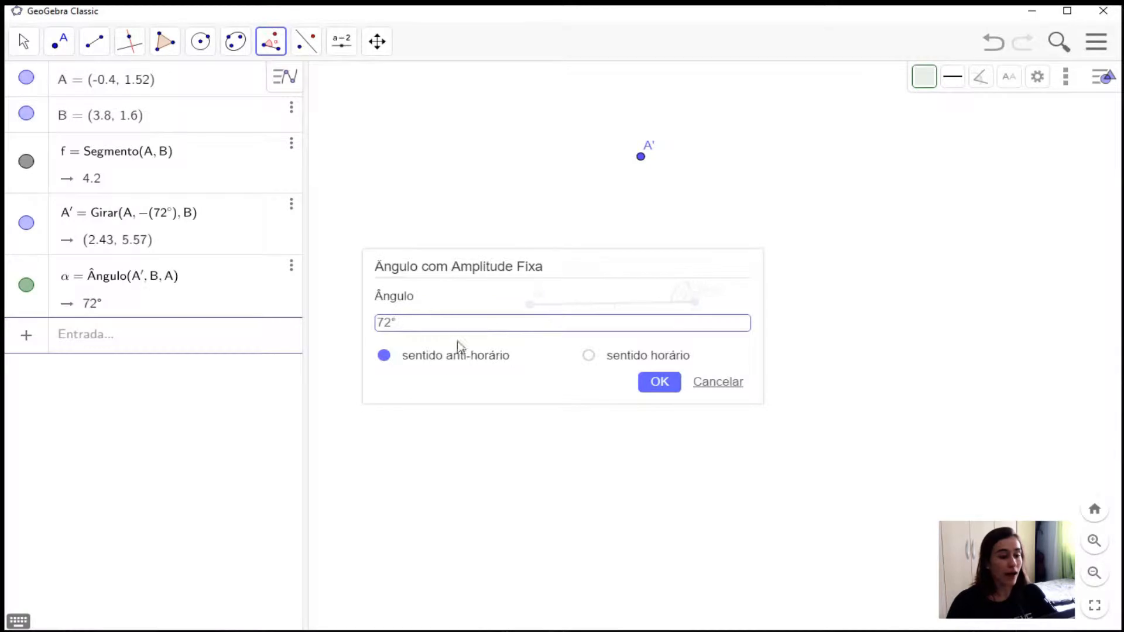
pyautogui.click(661, 386)
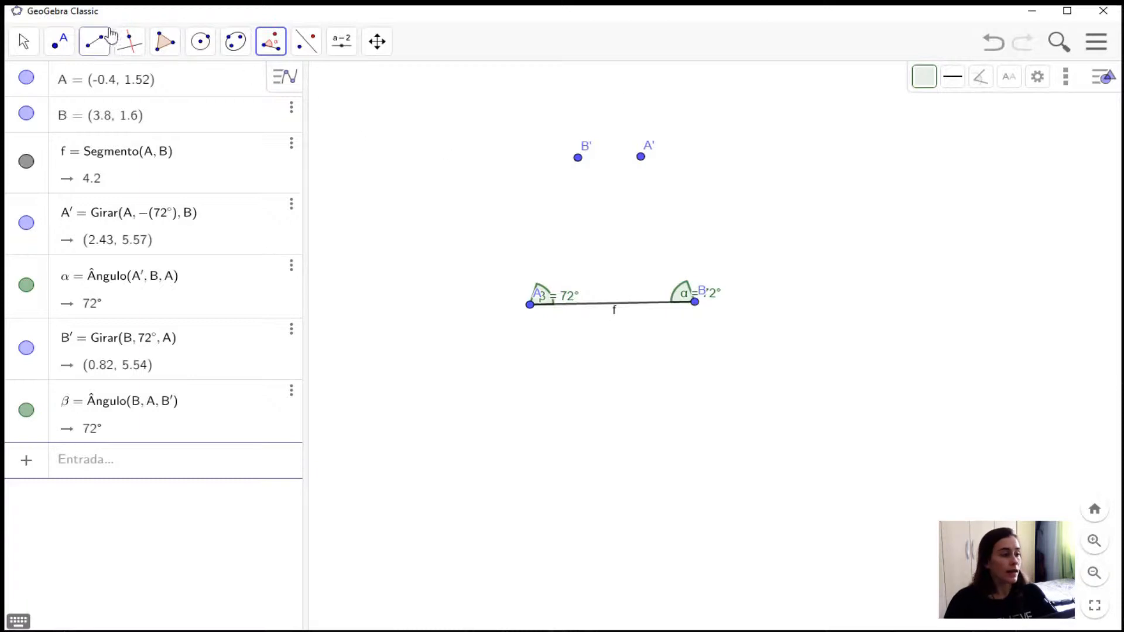
# - Draw one line through A and B' and another line through B and A'
pyautogui.click(95, 48)
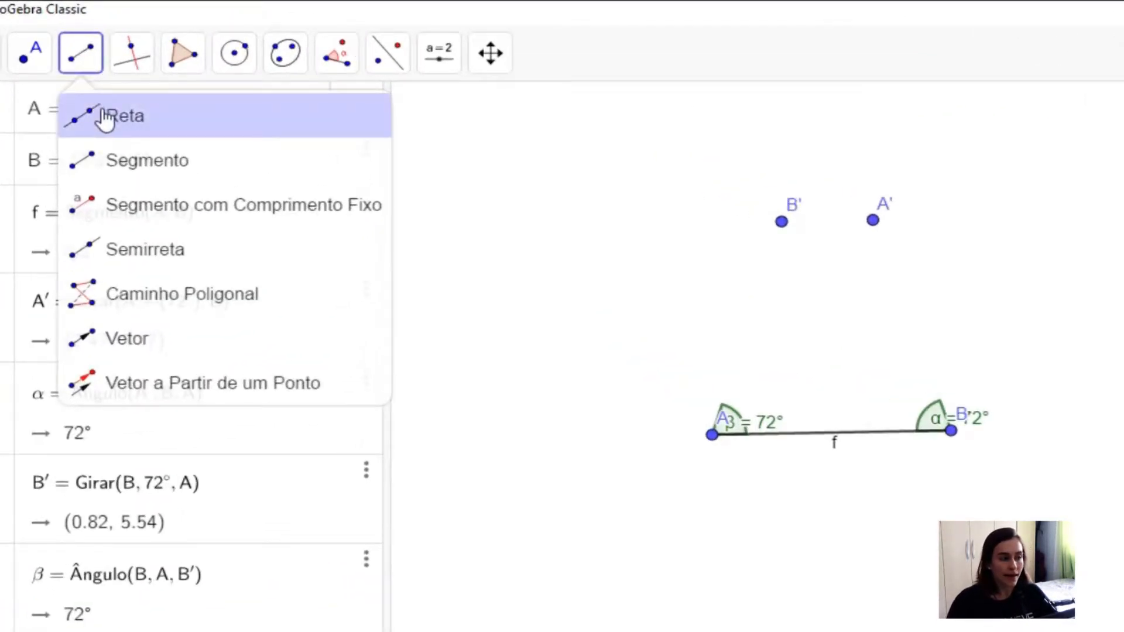
pyautogui.click(105, 119)
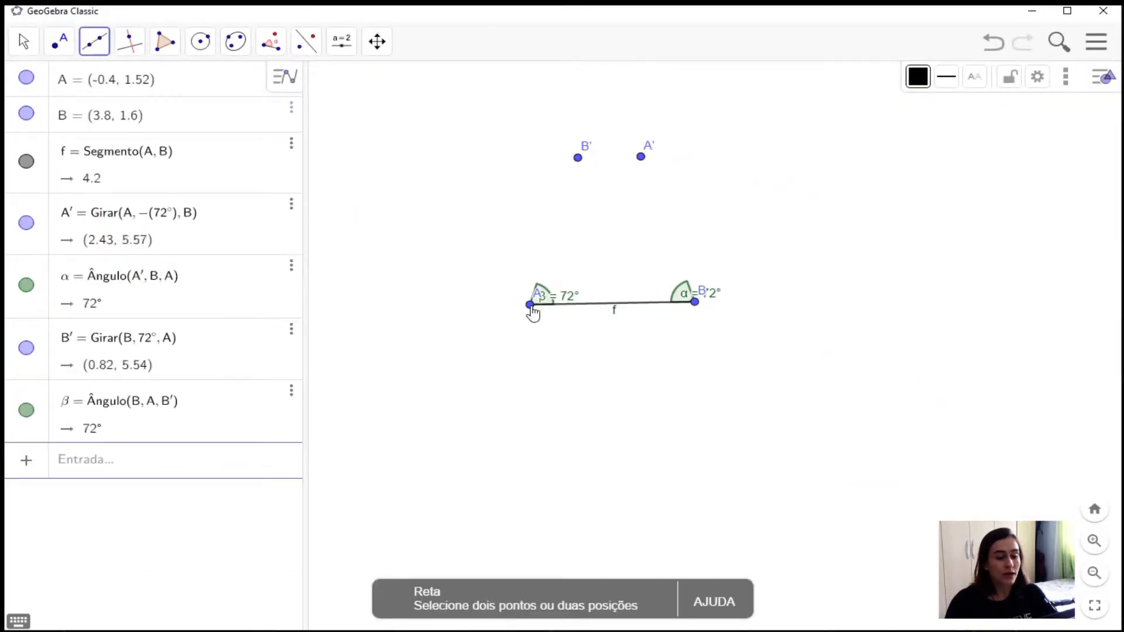
pyautogui.click(713, 438)
pyautogui.click(578, 158)
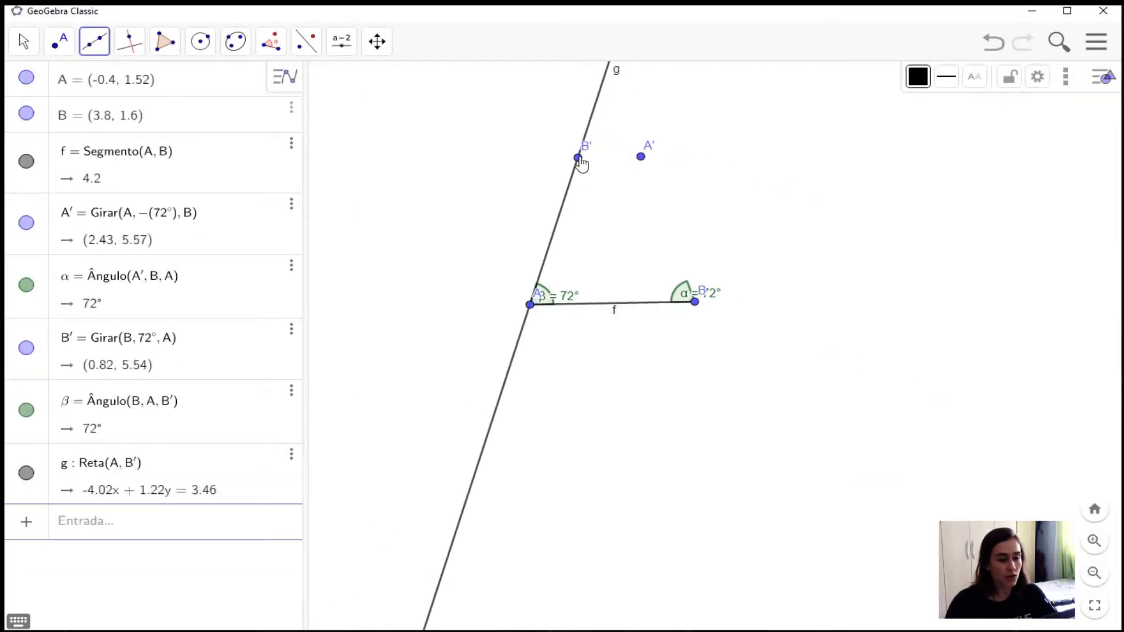
pyautogui.click(695, 302)
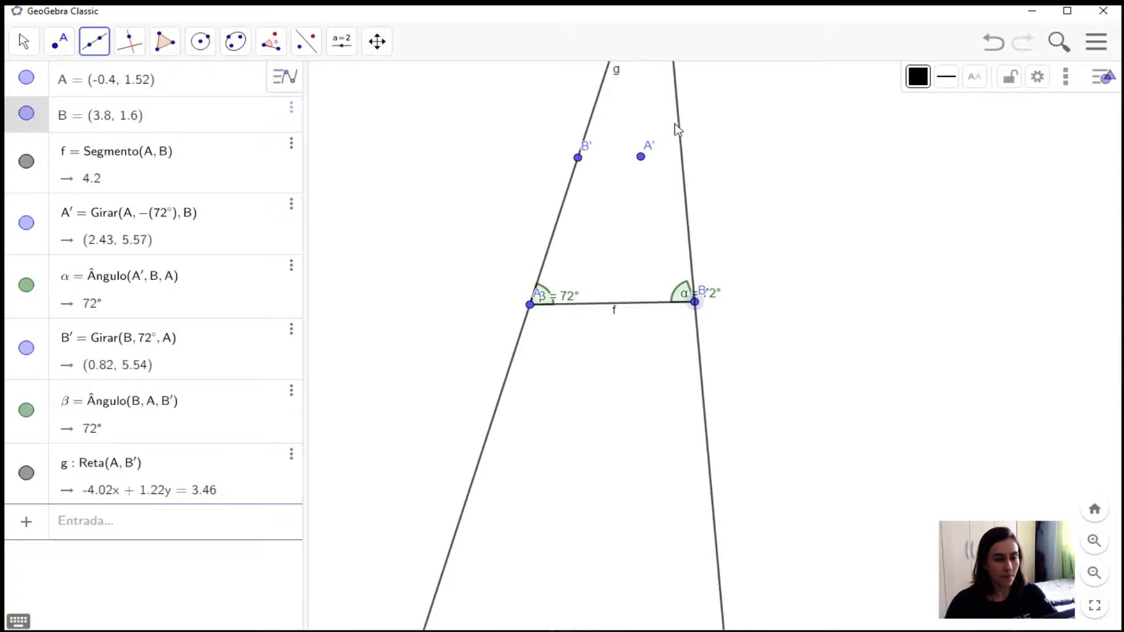
pyautogui.click(641, 158)
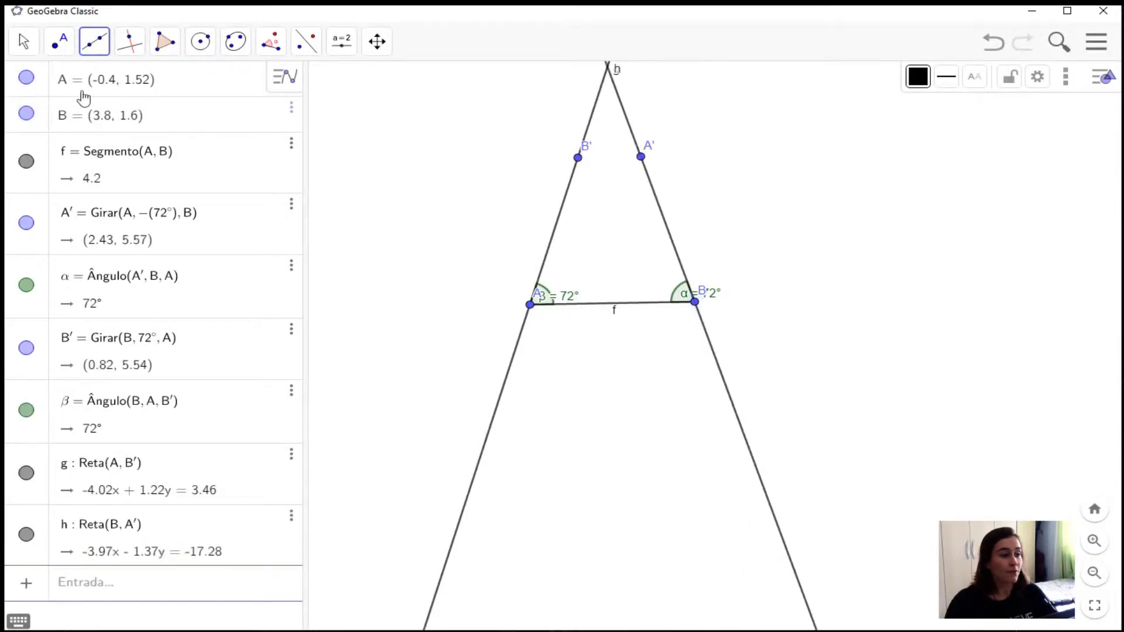
# - Mark the intersection point of the two slanted lines through A and B
pyautogui.click(69, 48)
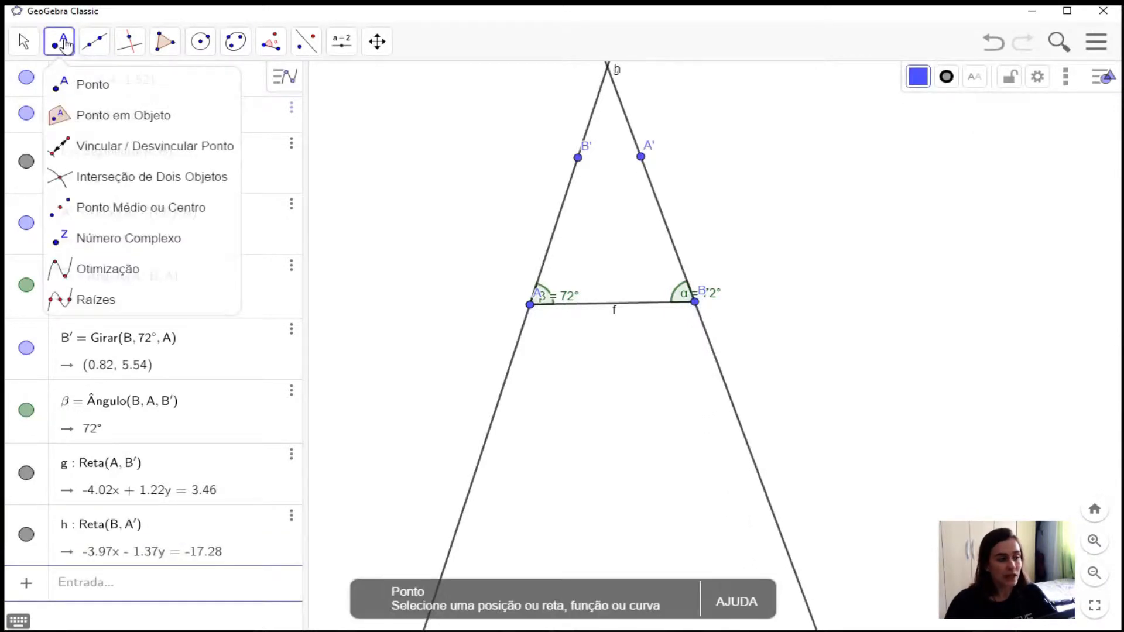
pyautogui.click(86, 128)
pyautogui.click(101, 185)
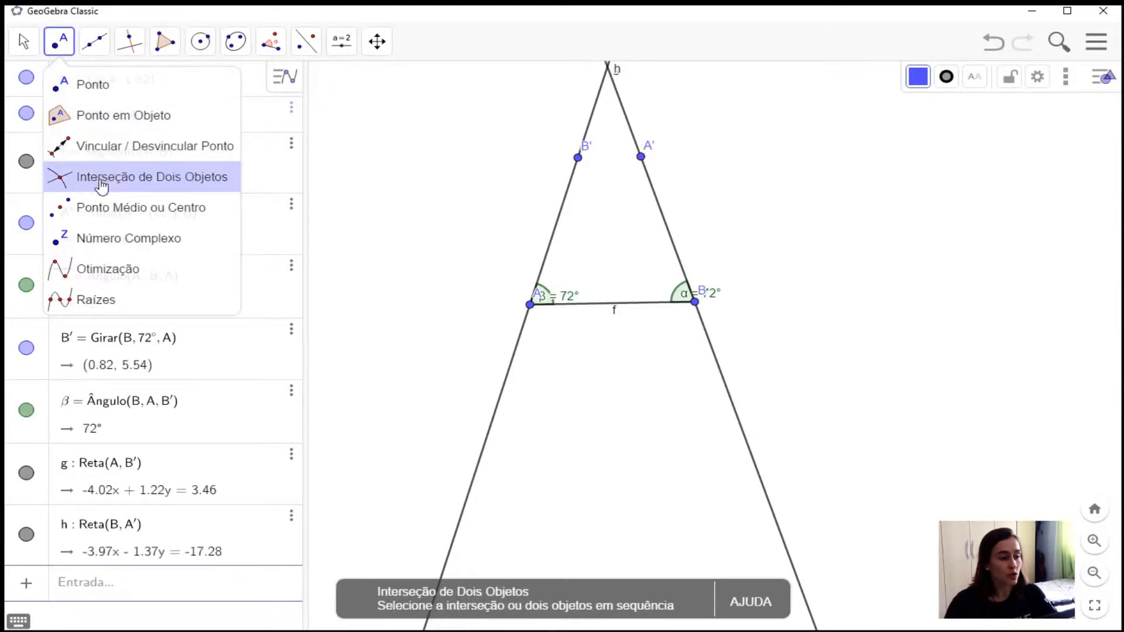
pyautogui.click(597, 108)
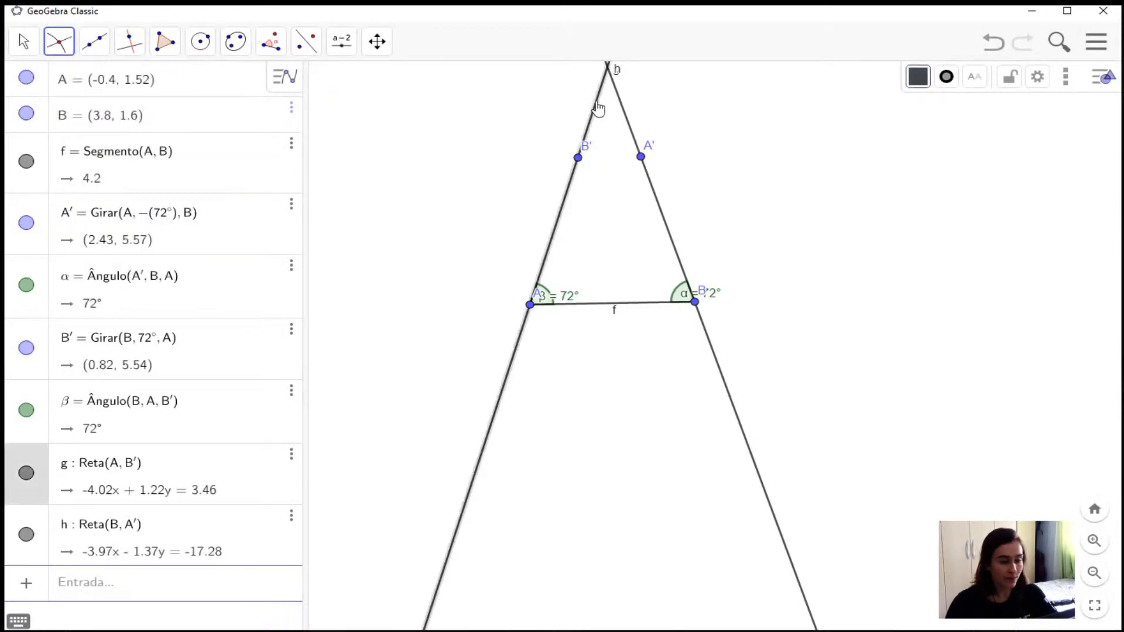
pyautogui.click(622, 111)
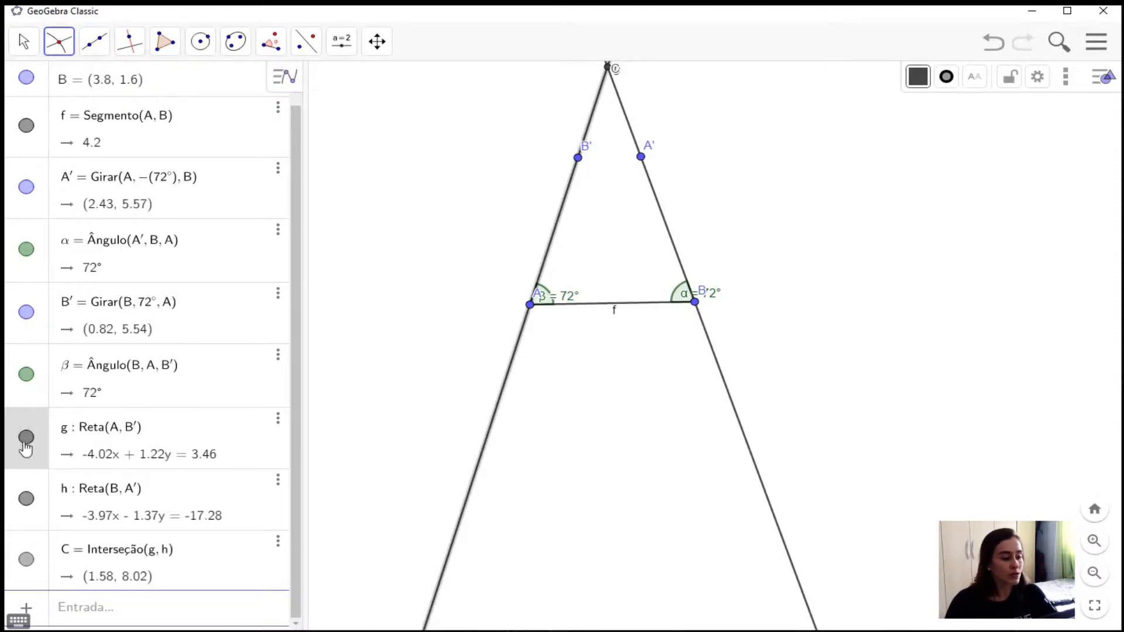
# - Hide lines g and h, the rotated points A' and B', and the angles α and β
pyautogui.click(27, 438)
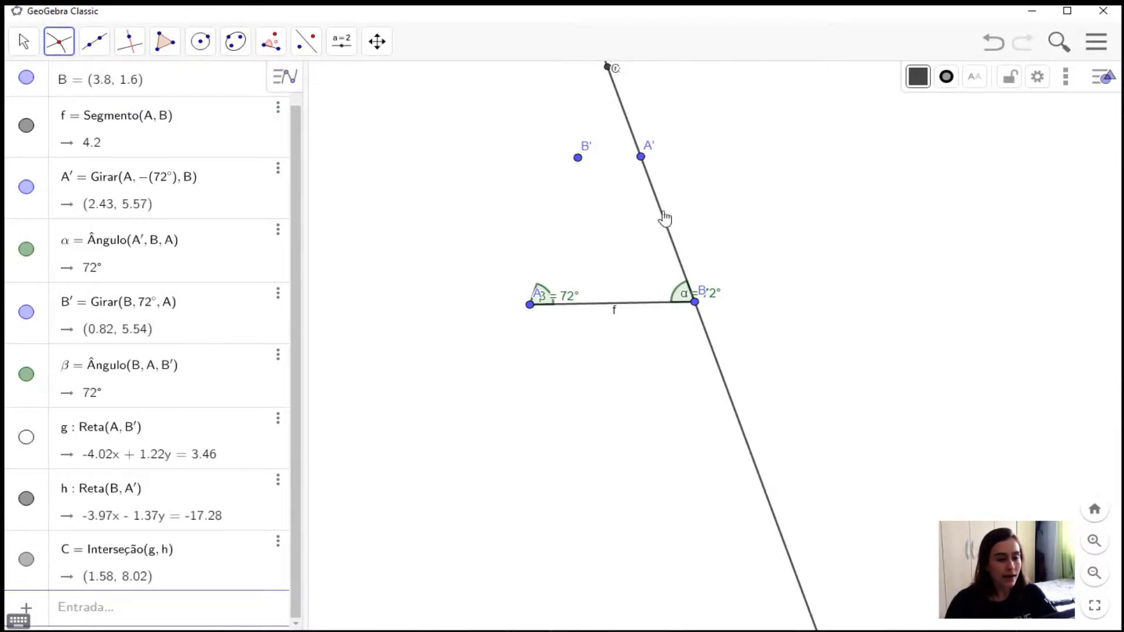
pyautogui.click(27, 500)
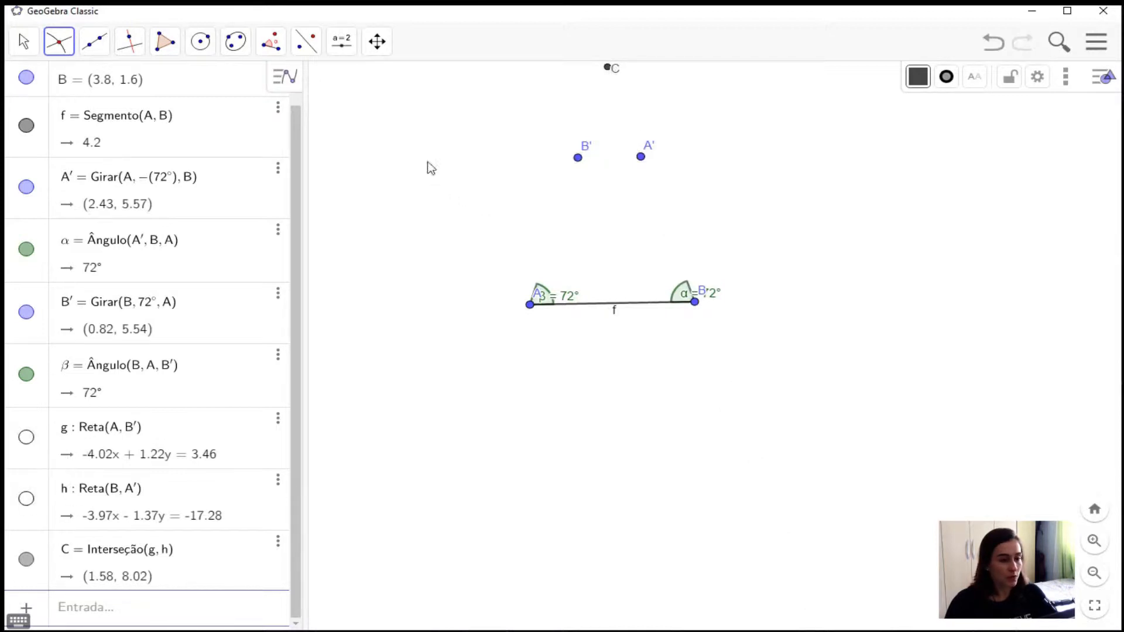
pyautogui.click(27, 311)
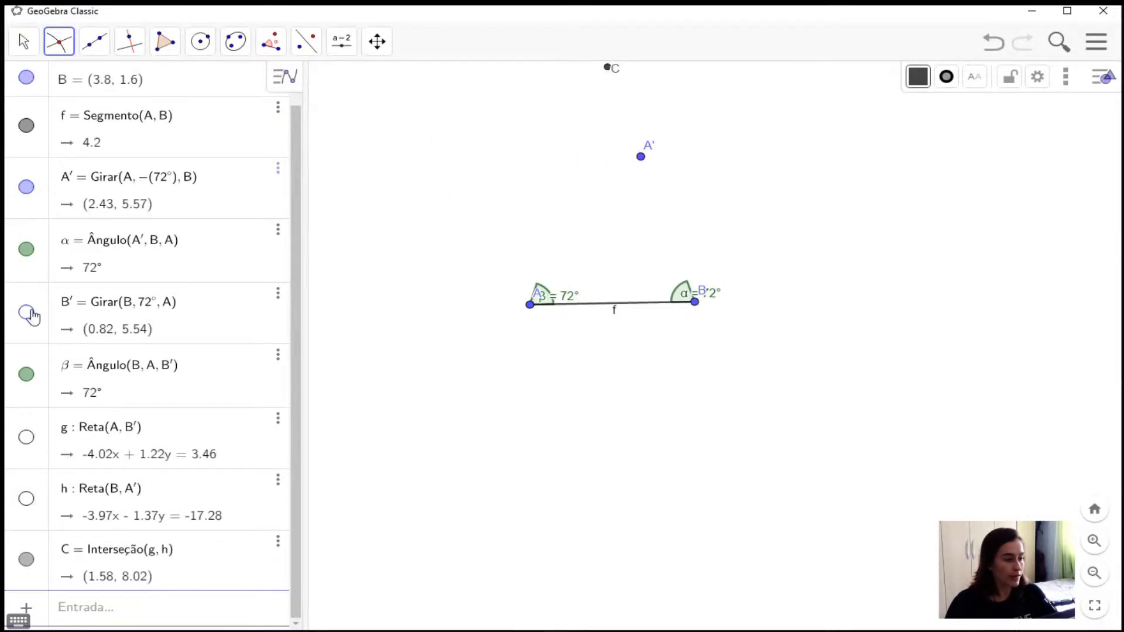
pyautogui.click(27, 188)
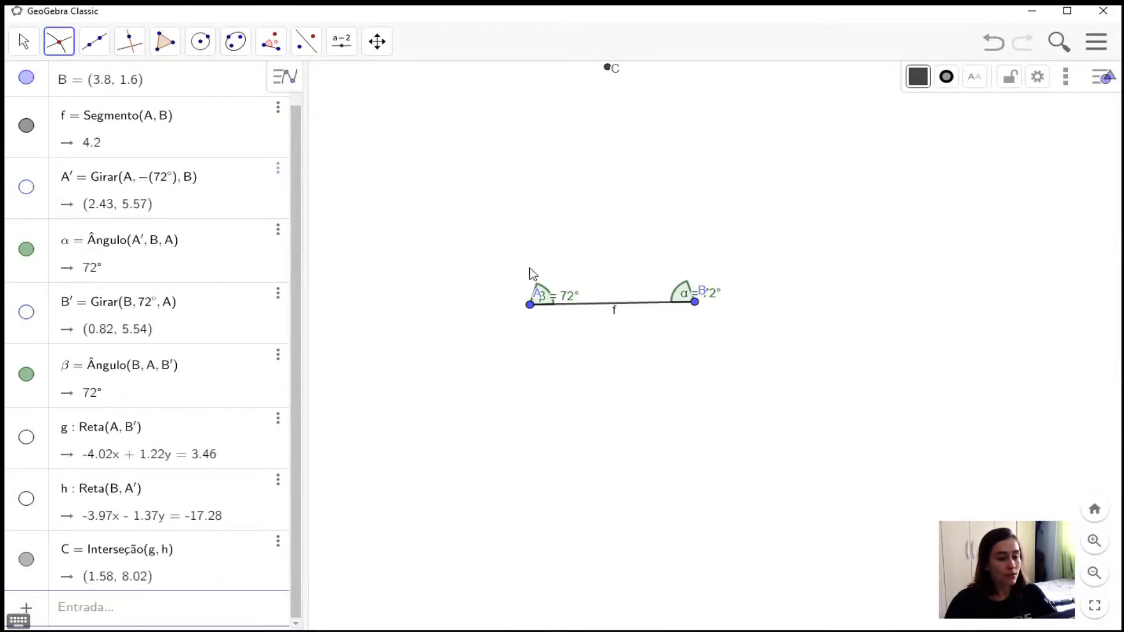
pyautogui.click(29, 375)
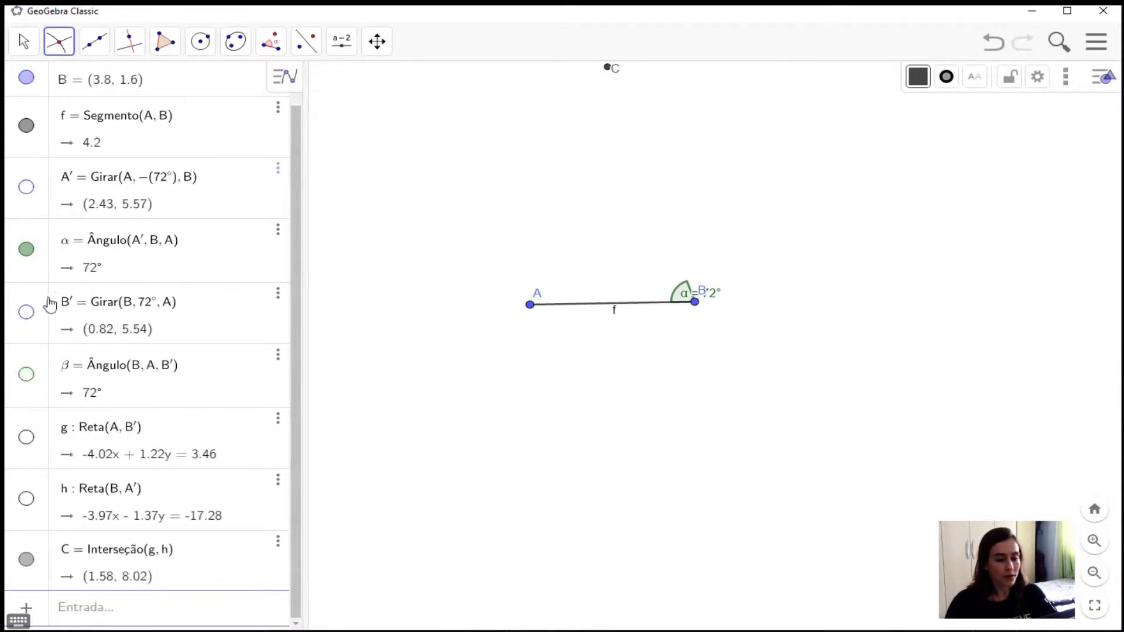
pyautogui.click(26, 249)
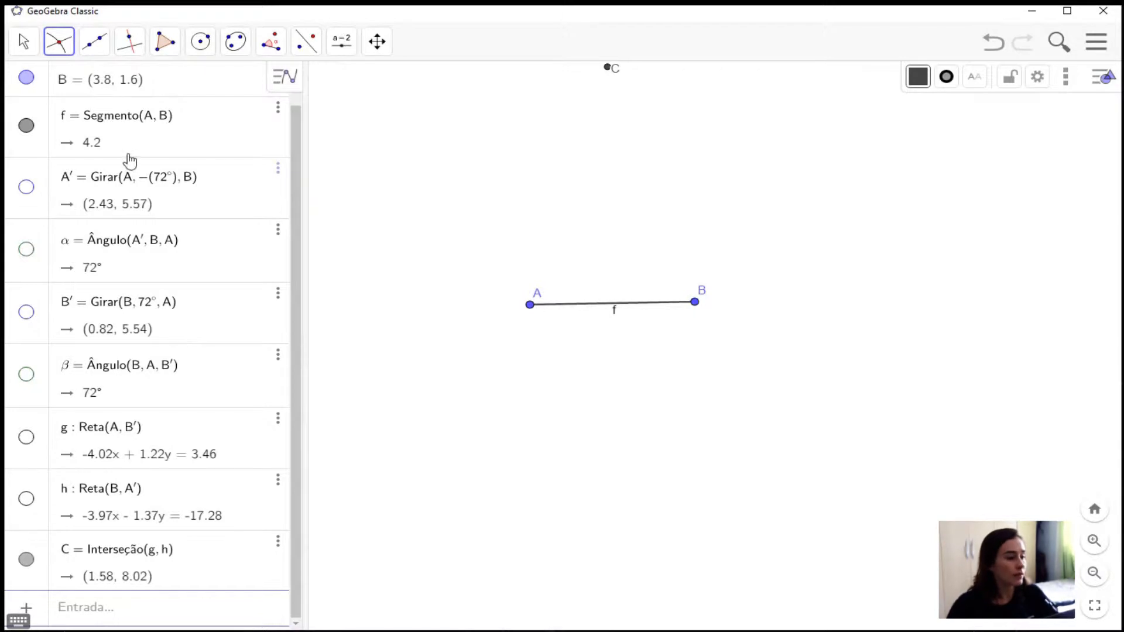
# - Draw segments from A to C and from B to C to form the triangle's equal sides
pyautogui.click(95, 44)
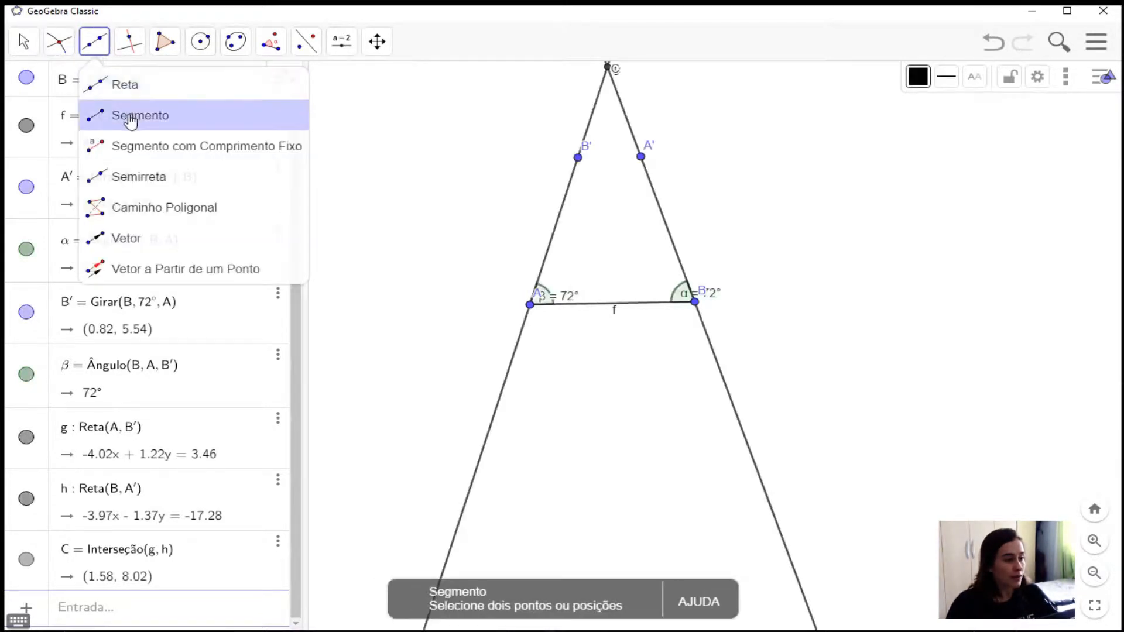
pyautogui.click(129, 117)
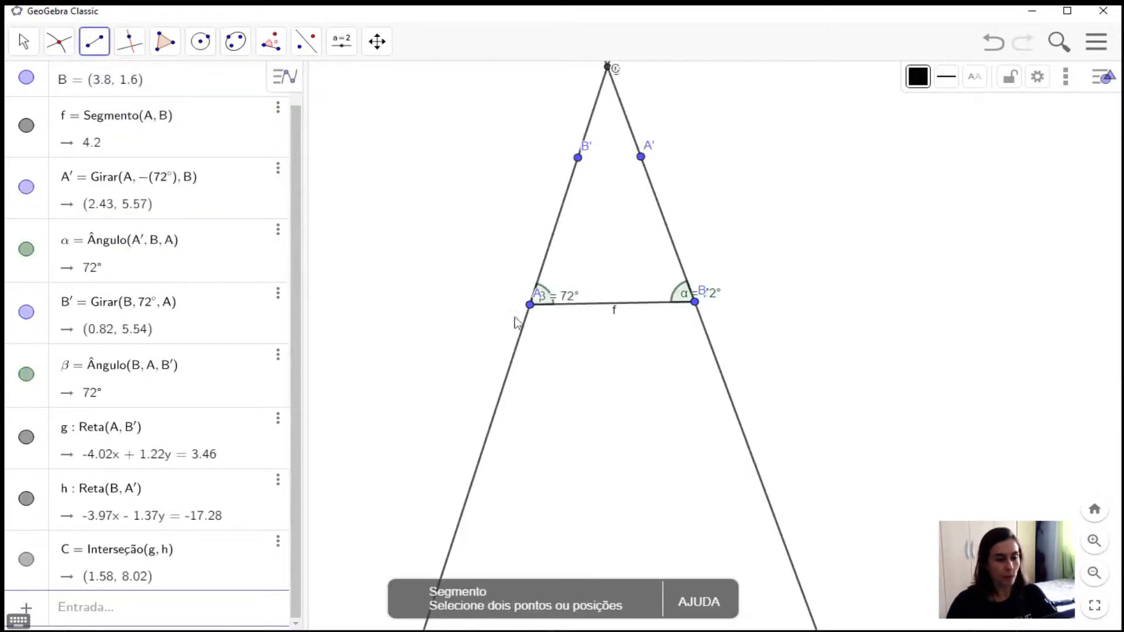
pyautogui.click(530, 304)
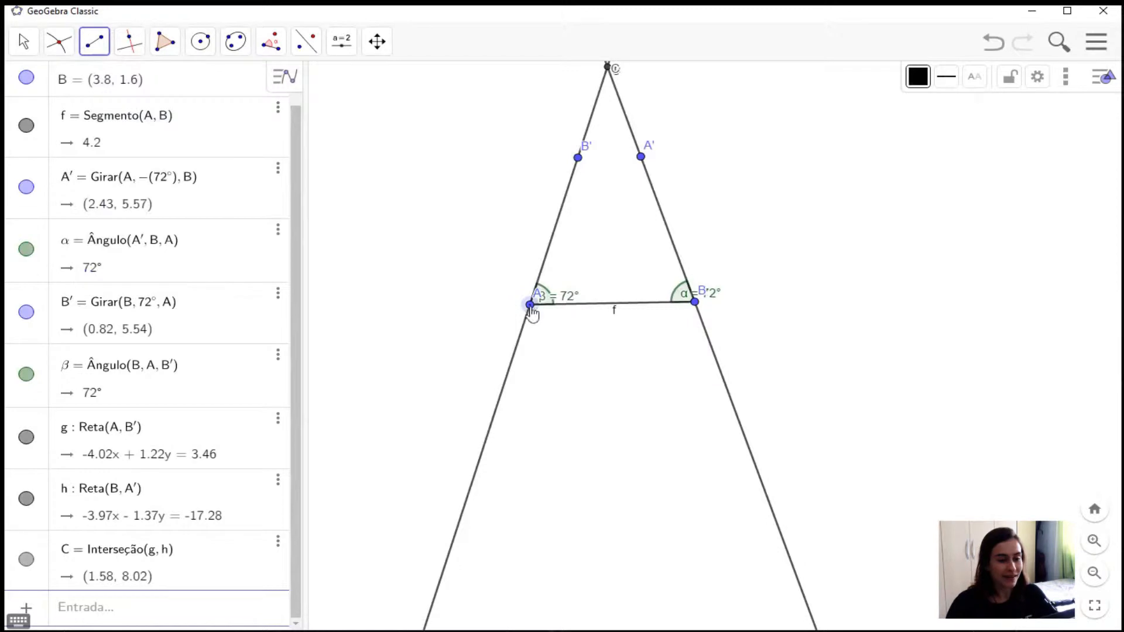
pyautogui.click(608, 69)
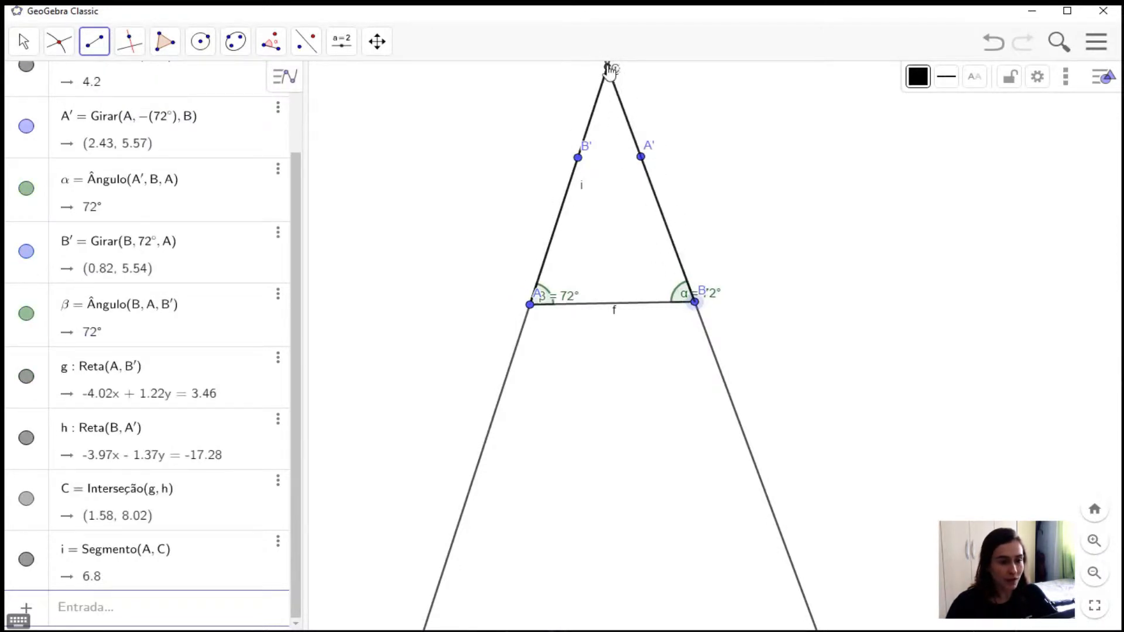
pyautogui.click(609, 69)
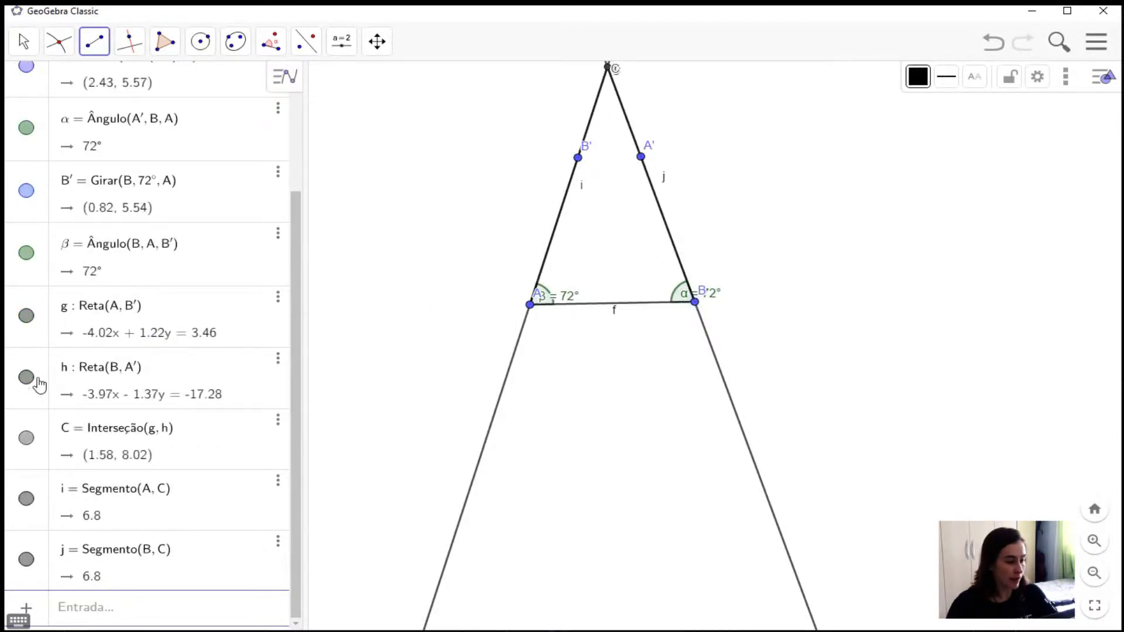
# - Hide both construction lines, points A' and B' and both 72° angles, and undo the stray segment starting at A'
pyautogui.click(27, 378)
pyautogui.click(27, 316)
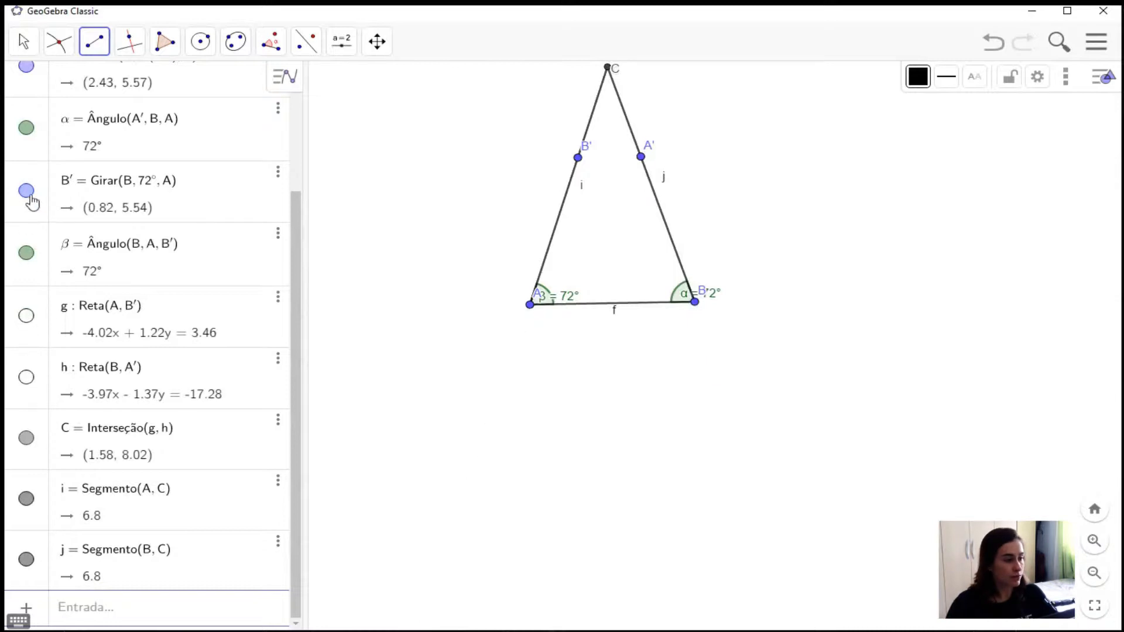
pyautogui.click(31, 196)
pyautogui.click(26, 191)
pyautogui.scroll(2, 44, 129)
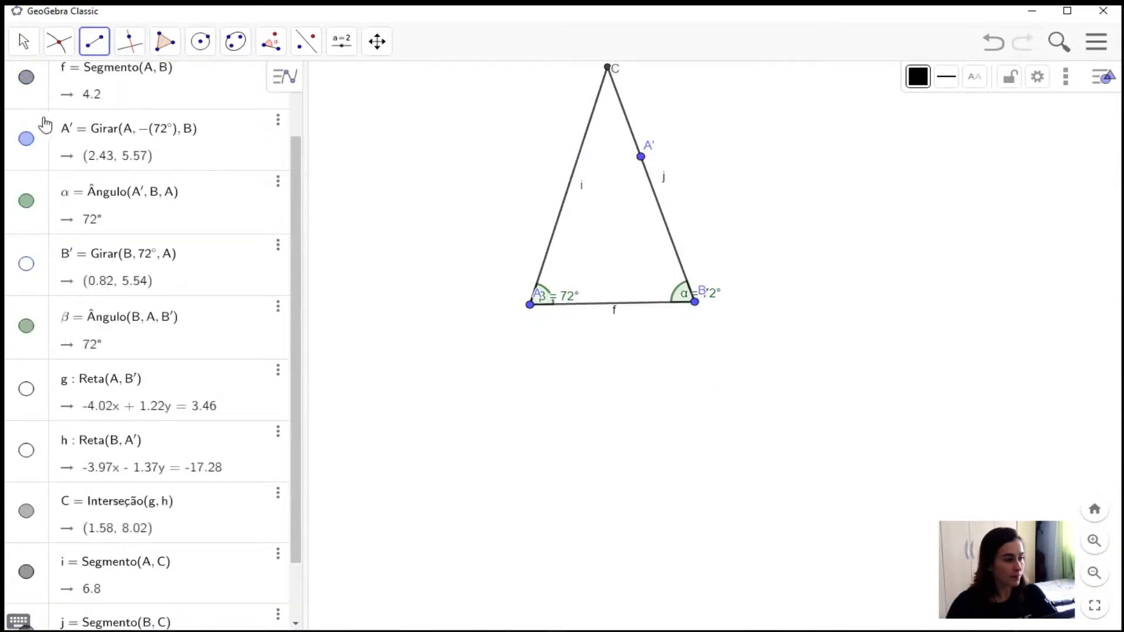
pyautogui.click(26, 138)
pyautogui.click(26, 201)
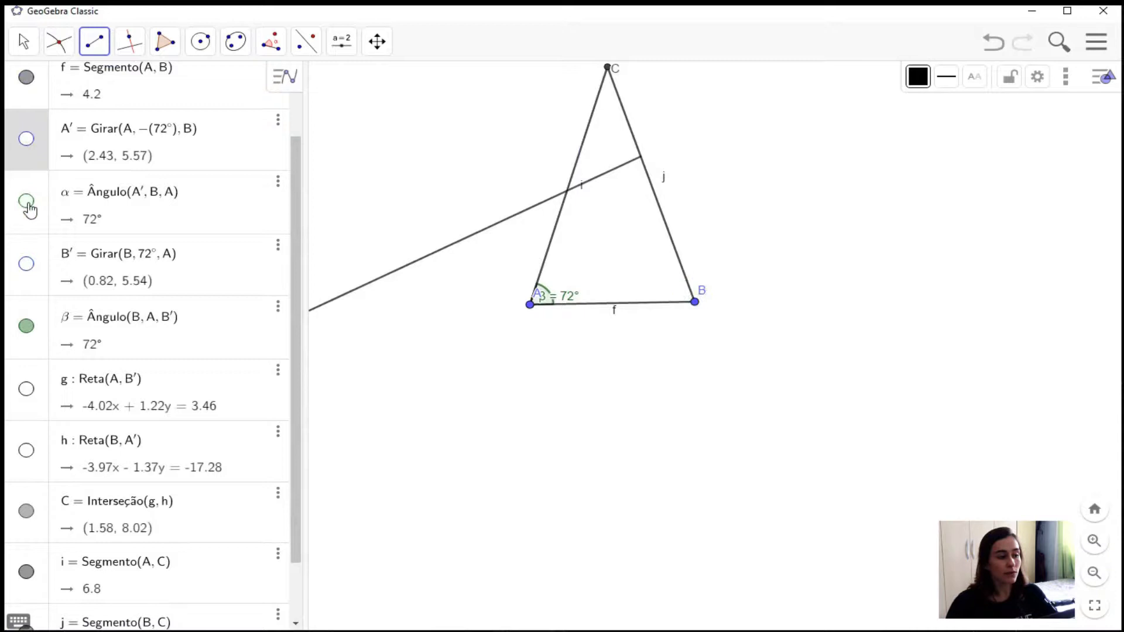
pyautogui.click(24, 326)
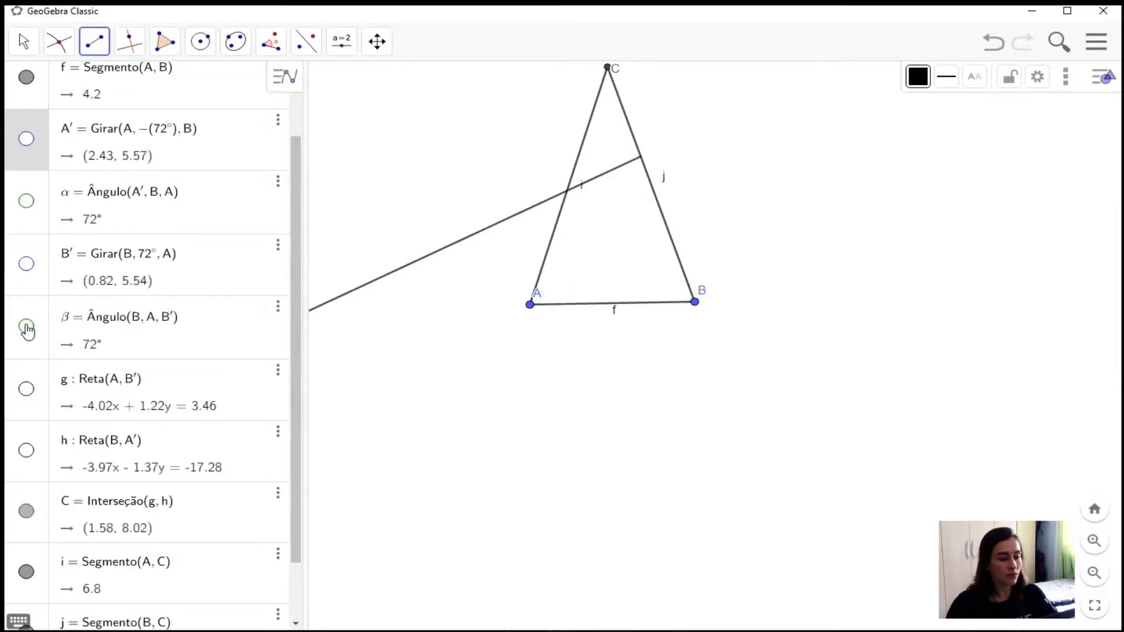
pyautogui.click(971, 120)
pyautogui.click(993, 51)
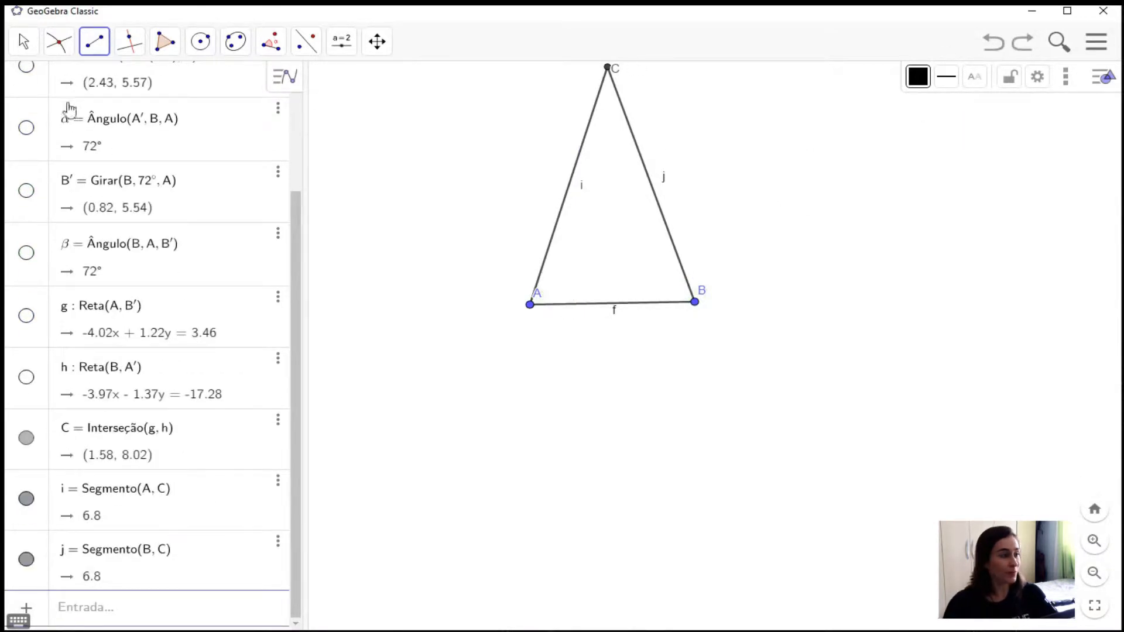
# - Move point B slightly away from A to enlarge the triangle
pyautogui.click(32, 40)
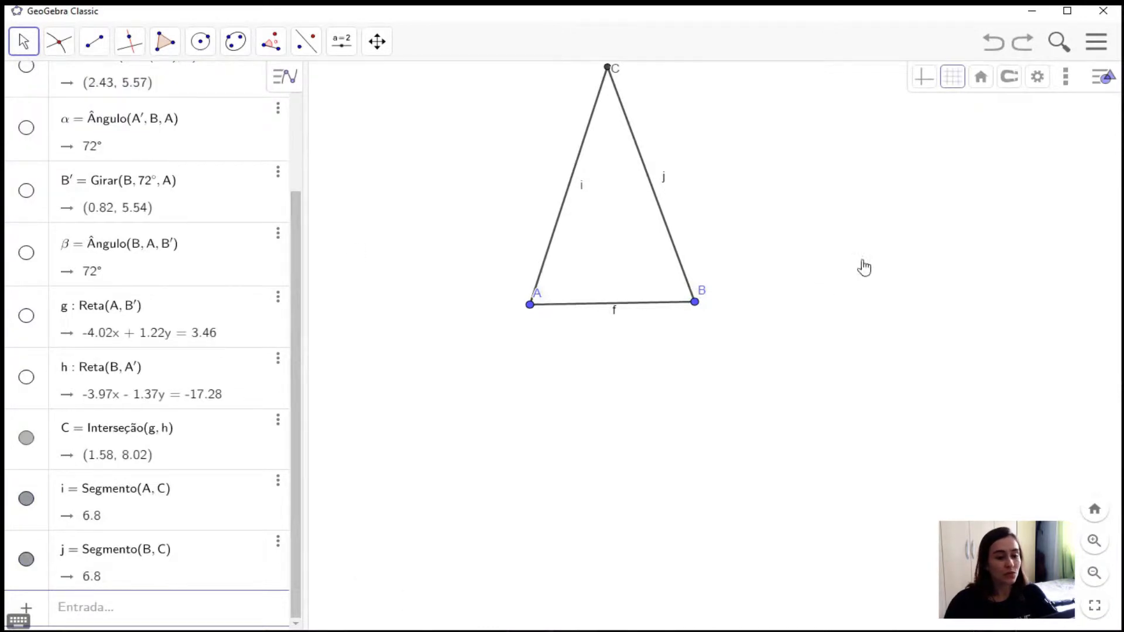
pyautogui.moveTo(861, 267); pyautogui.dragTo(858, 319)
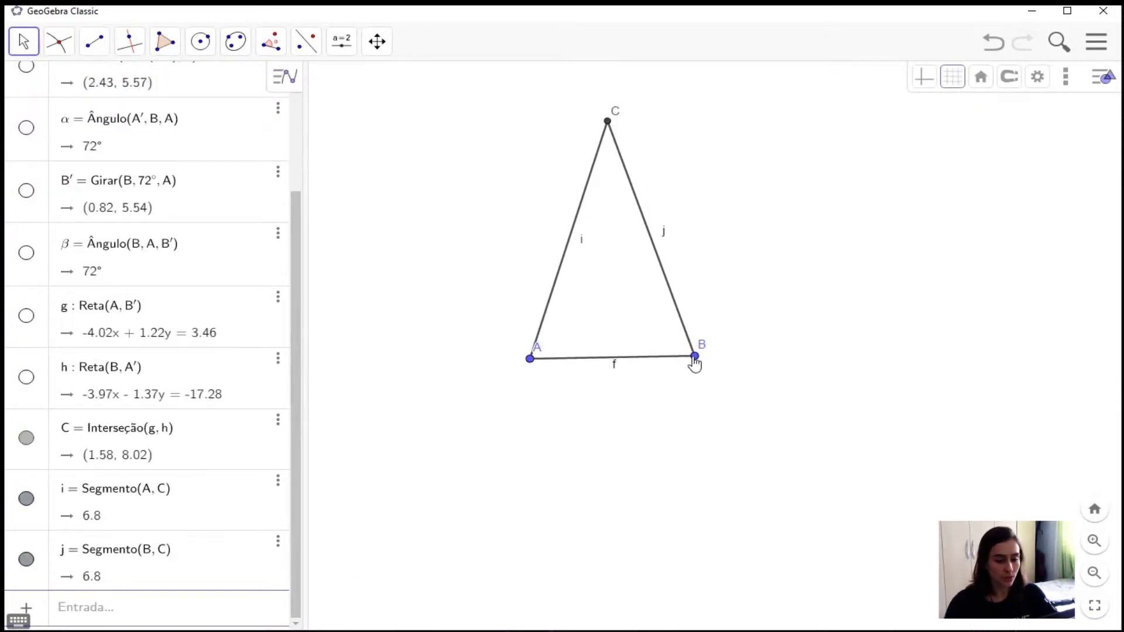
pyautogui.moveTo(695, 357); pyautogui.dragTo(720, 366)
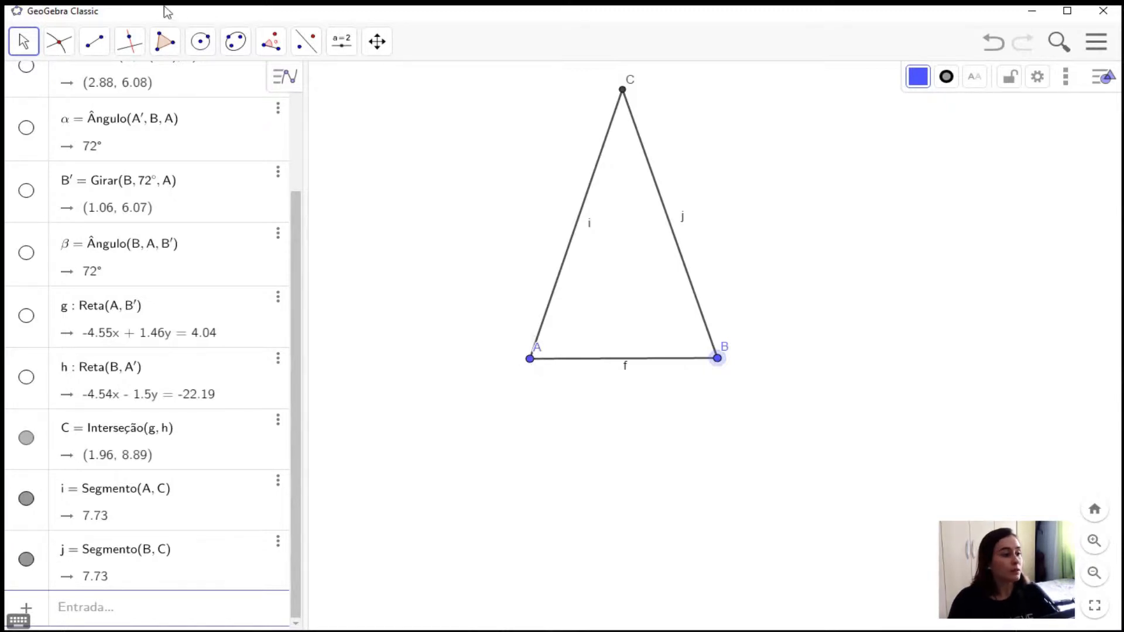
# - Construct the bisector of angle CAB with its vertex at A
pyautogui.click(96, 42)
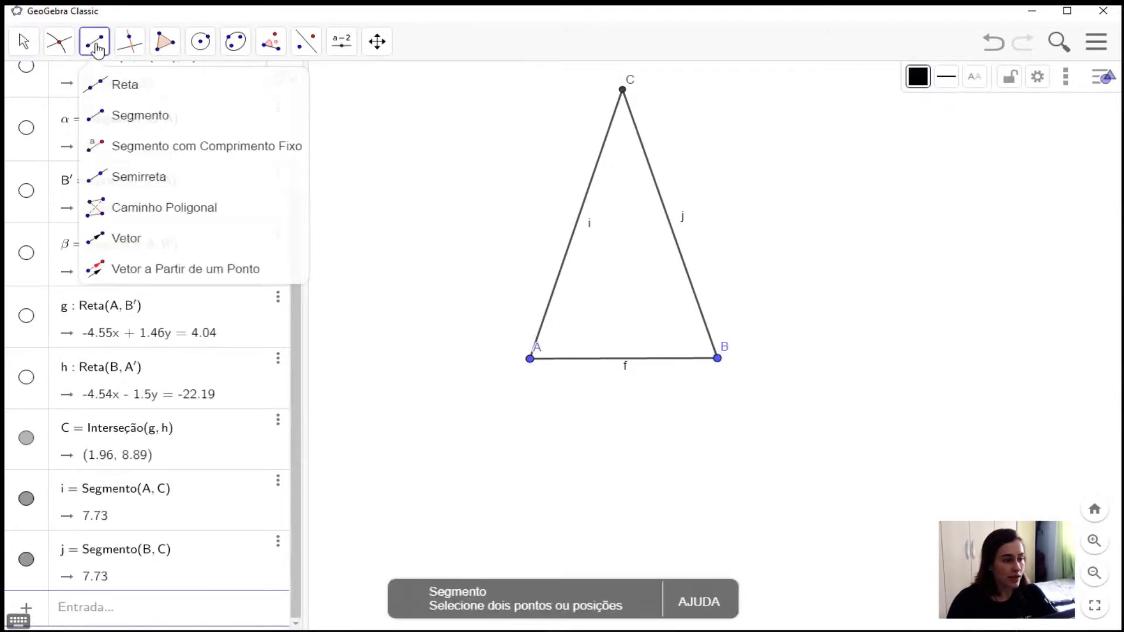
pyautogui.moveTo(129, 44)
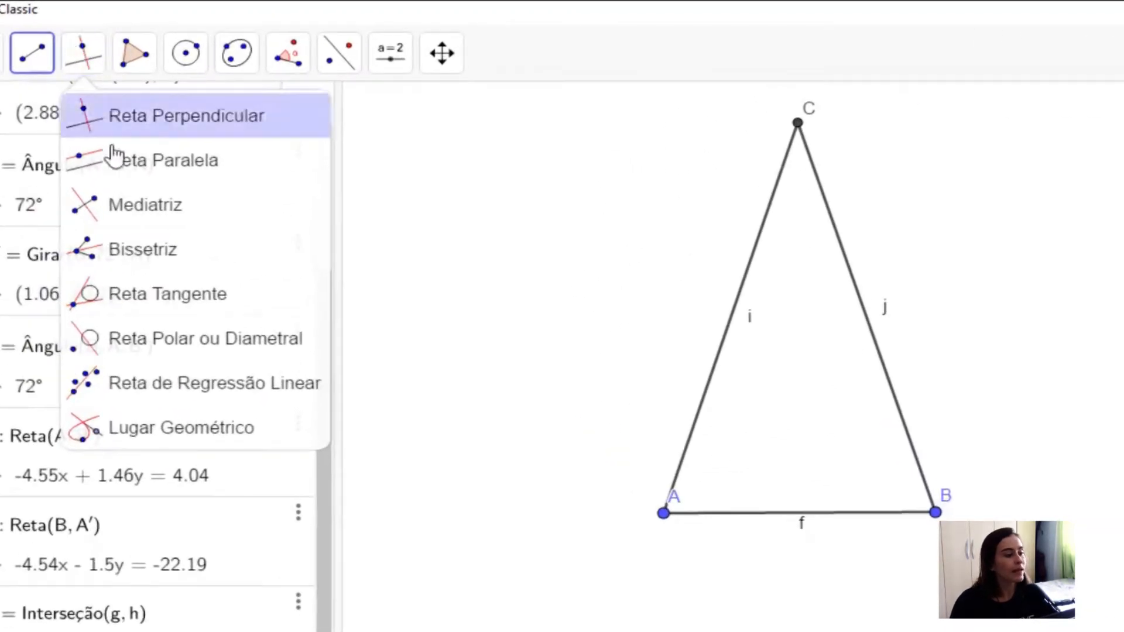
pyautogui.click(169, 252)
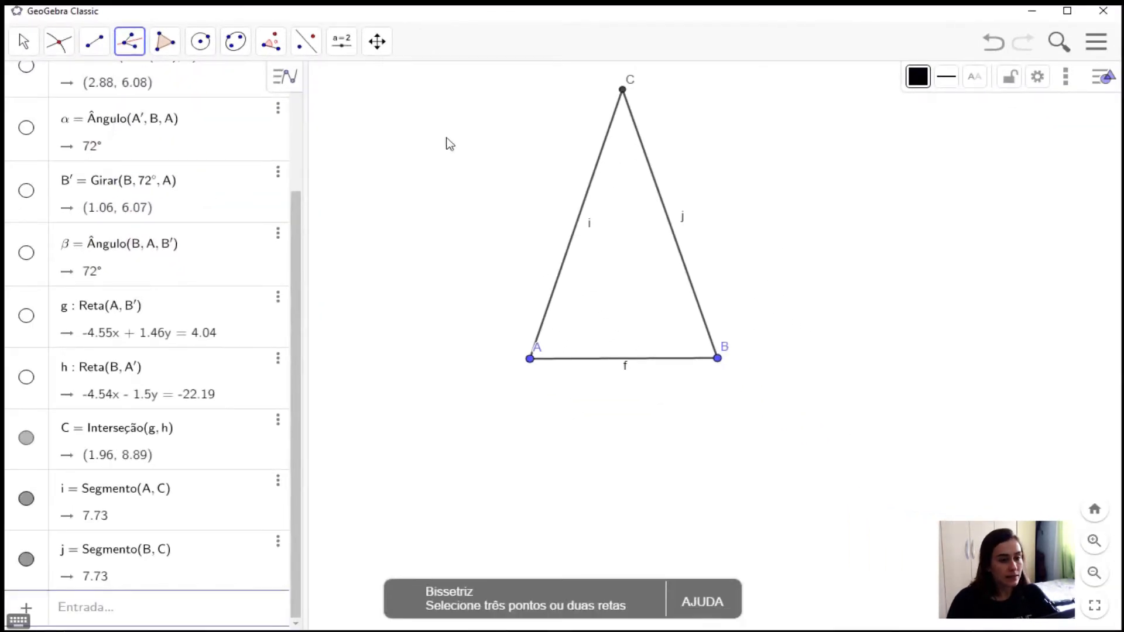
pyautogui.click(530, 358)
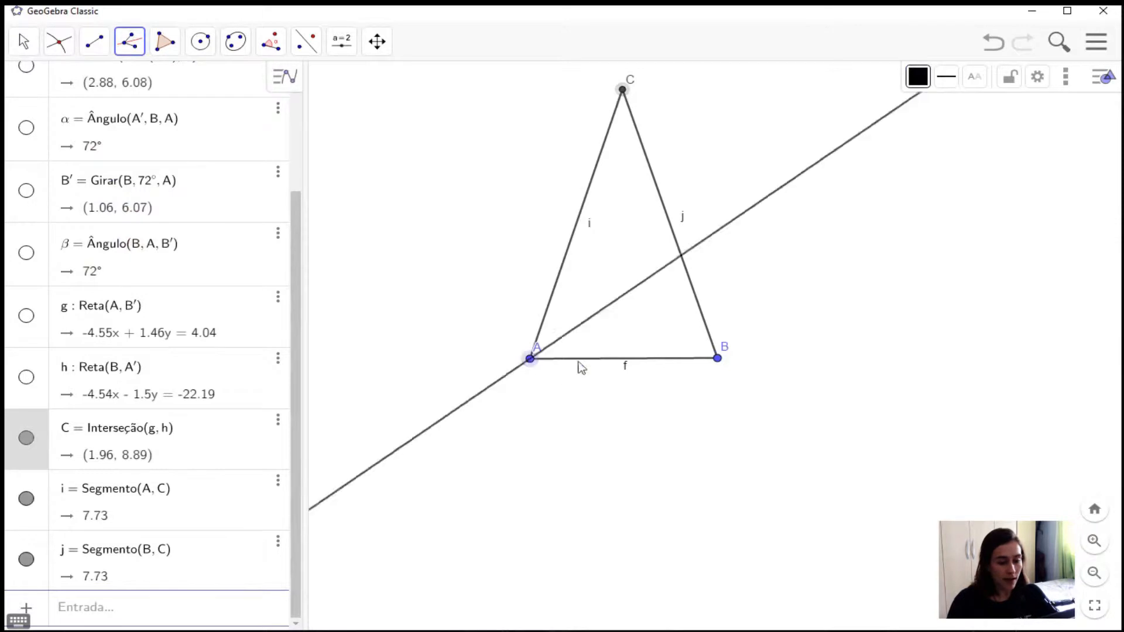
pyautogui.click(716, 360)
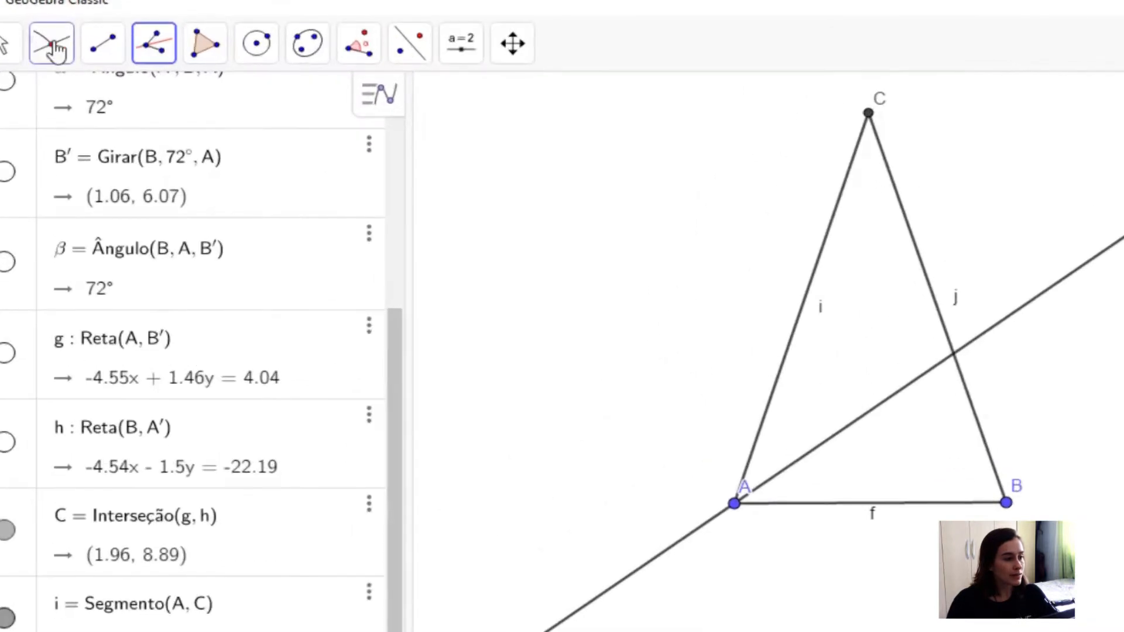
# - Mark the intersection point of the angle bisector and side BC
pyautogui.click(57, 52)
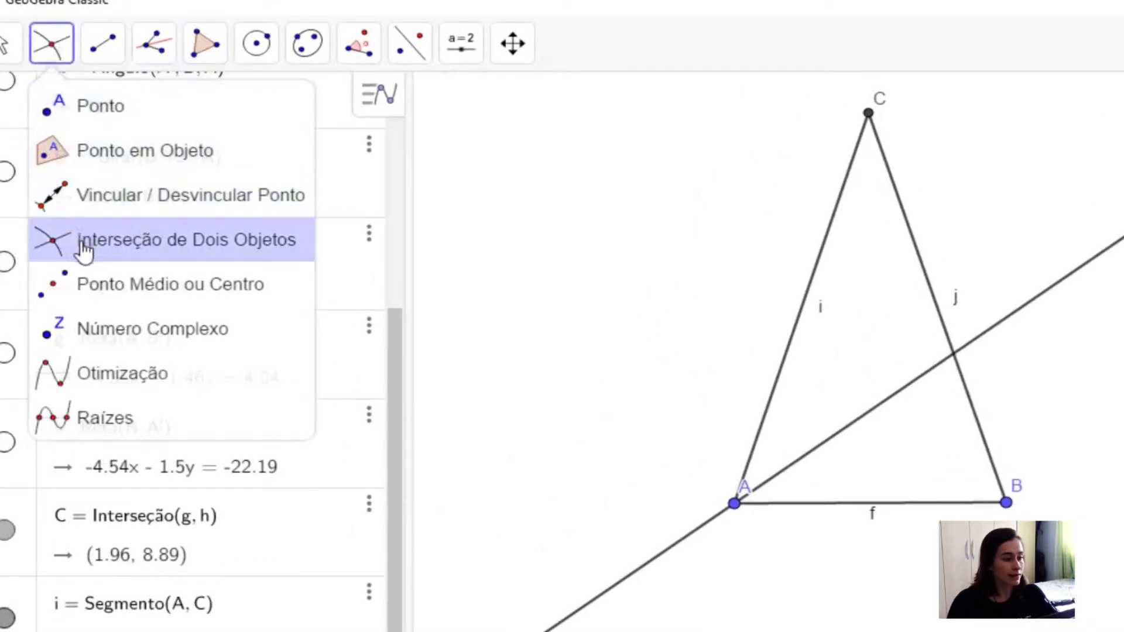
pyautogui.click(84, 249)
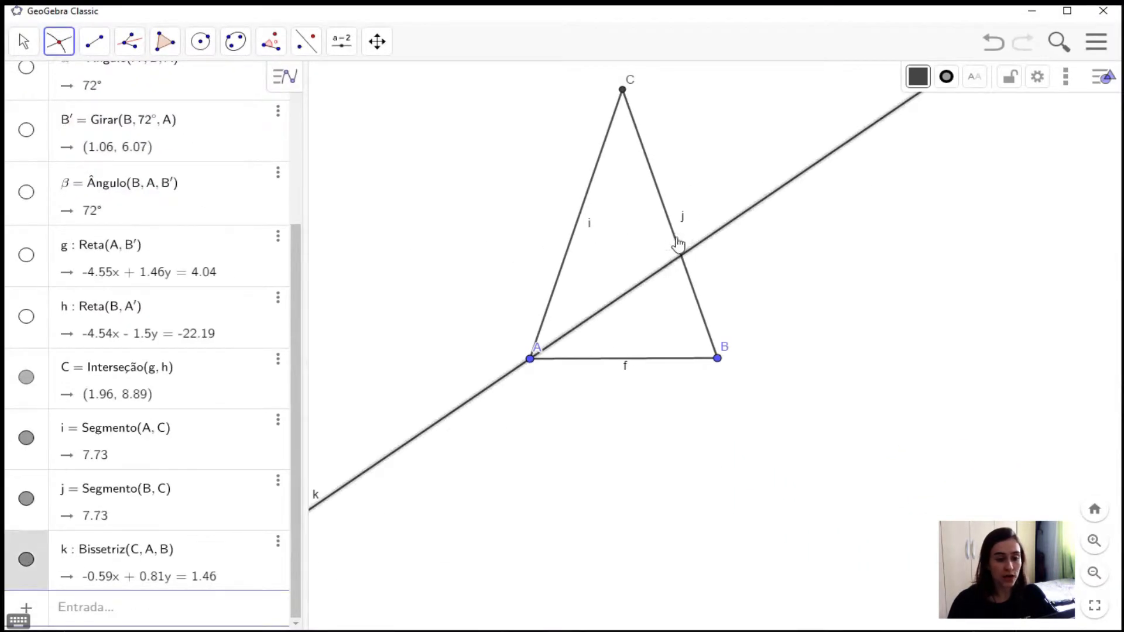
pyautogui.click(669, 240)
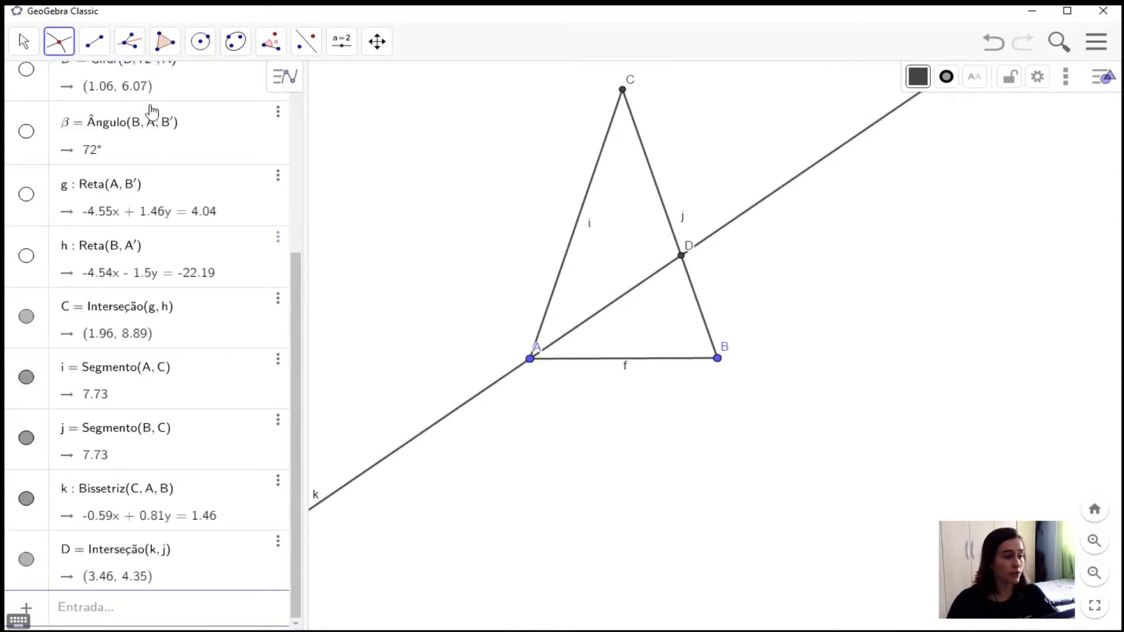
# - Draw a segment from A to D and hide the bisector line
pyautogui.click(94, 41)
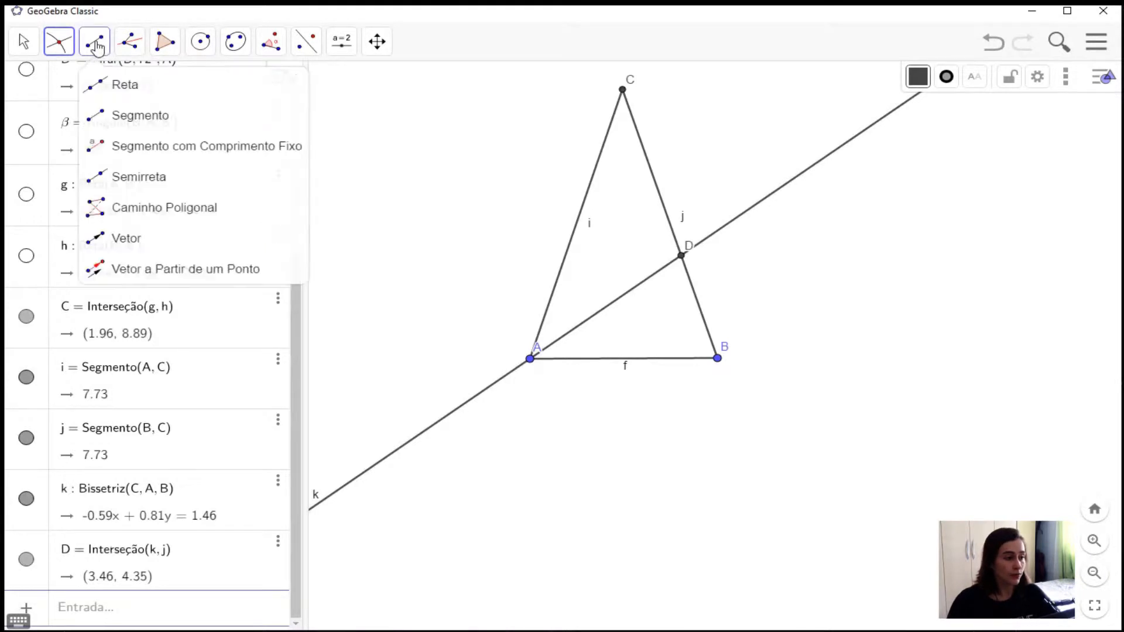
pyautogui.click(127, 124)
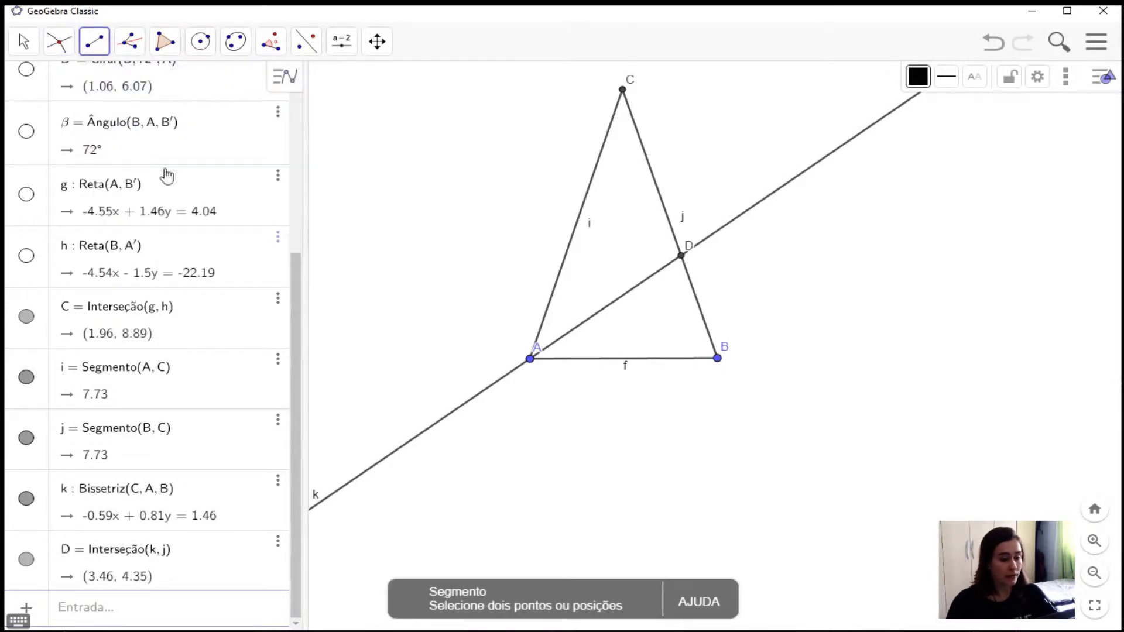
pyautogui.click(537, 367)
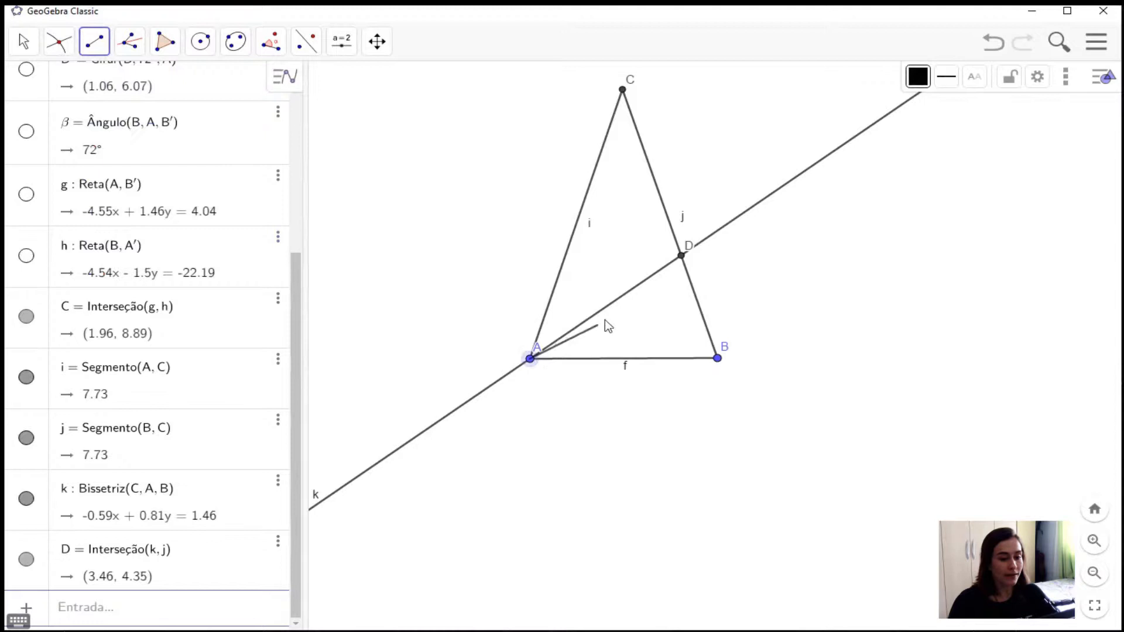
pyautogui.click(682, 256)
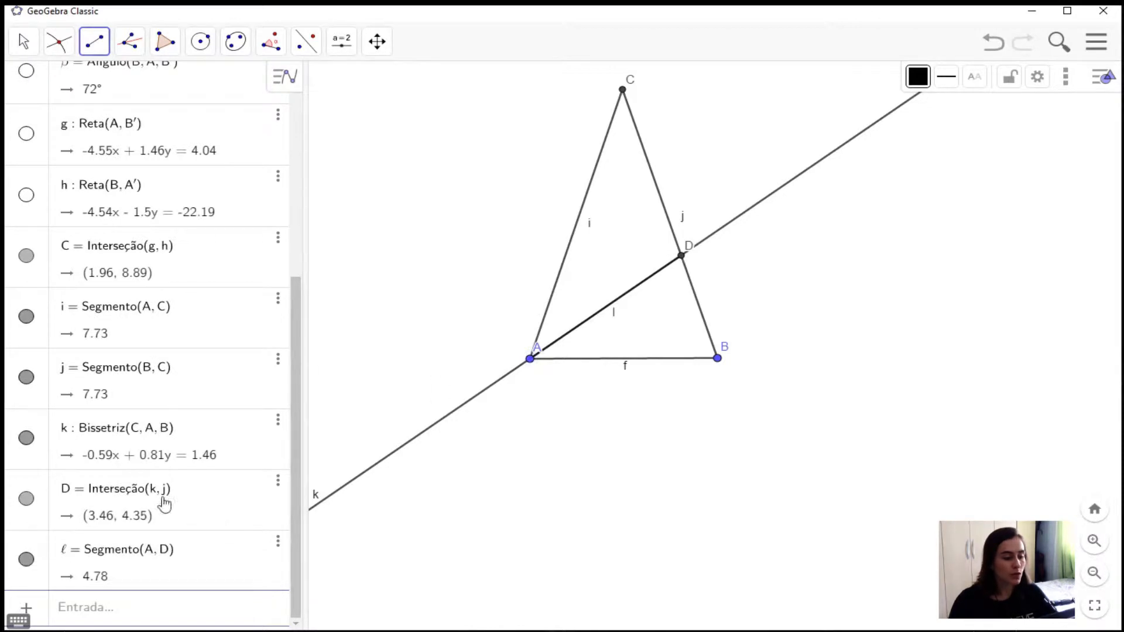
pyautogui.click(26, 438)
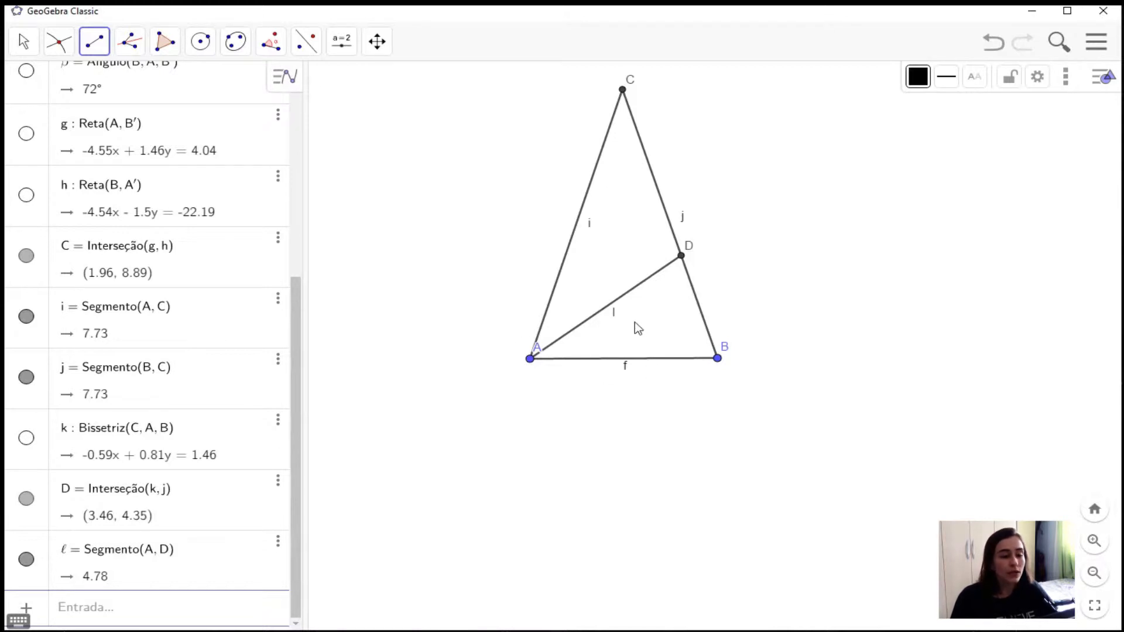
# - Measure the interior angles of triangle ABD at B, A and D with the Angle tool
pyautogui.click(261, 40)
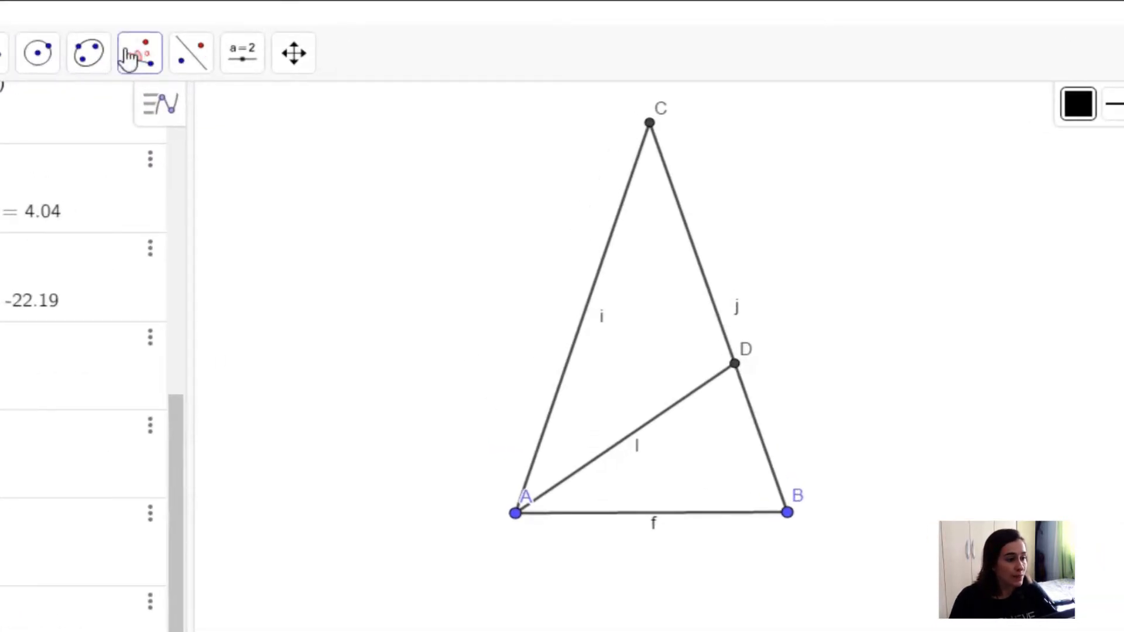
pyautogui.click(135, 54)
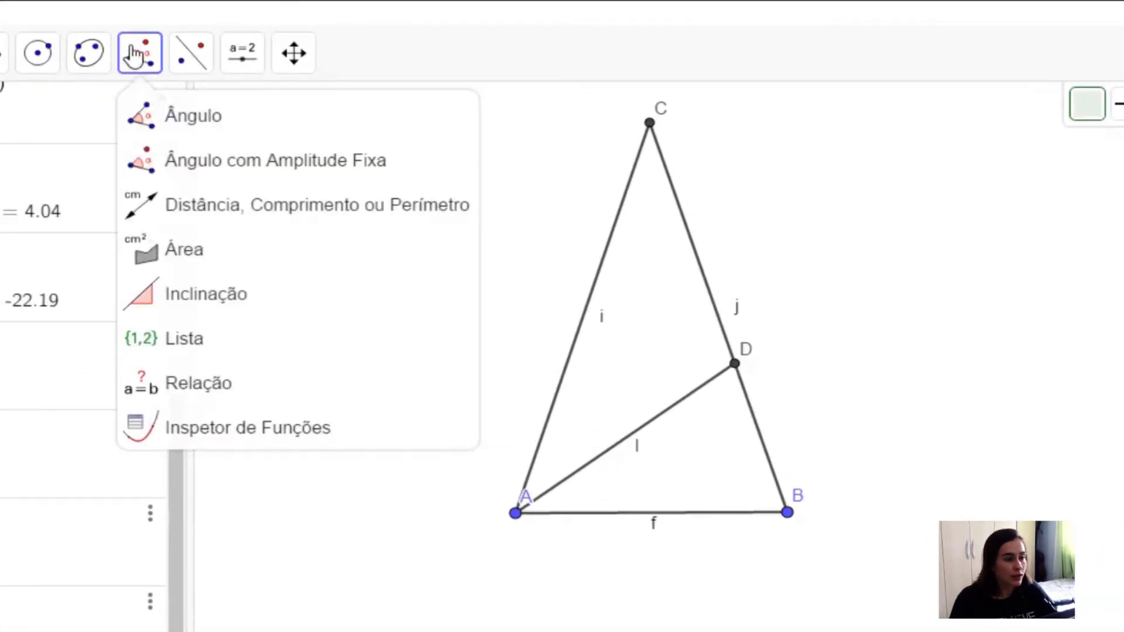
pyautogui.click(215, 118)
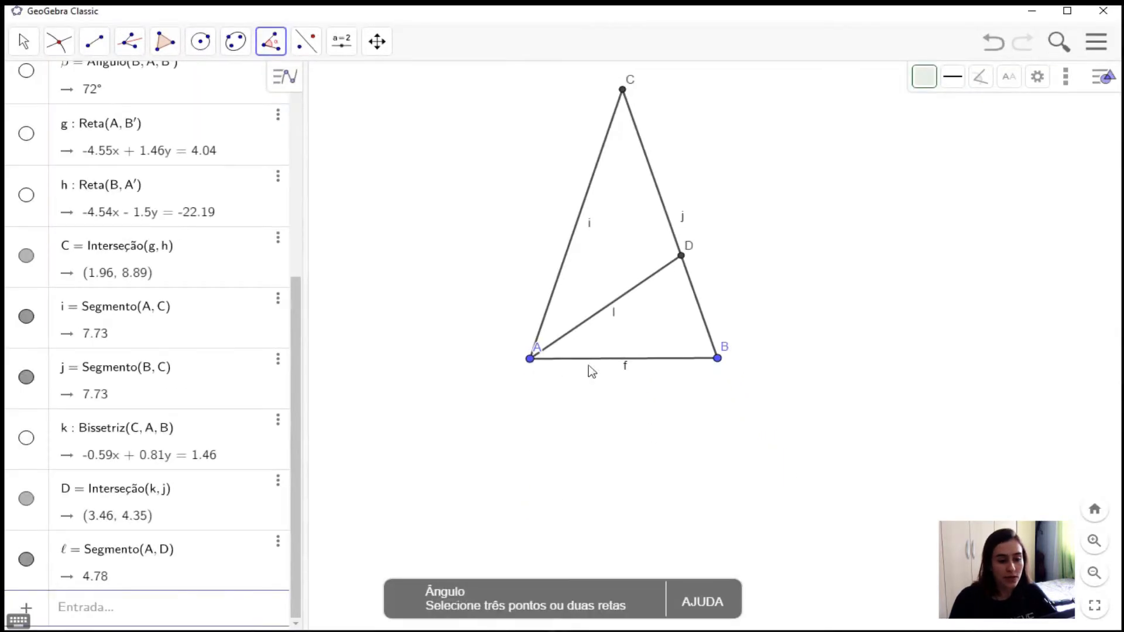
pyautogui.click(681, 257)
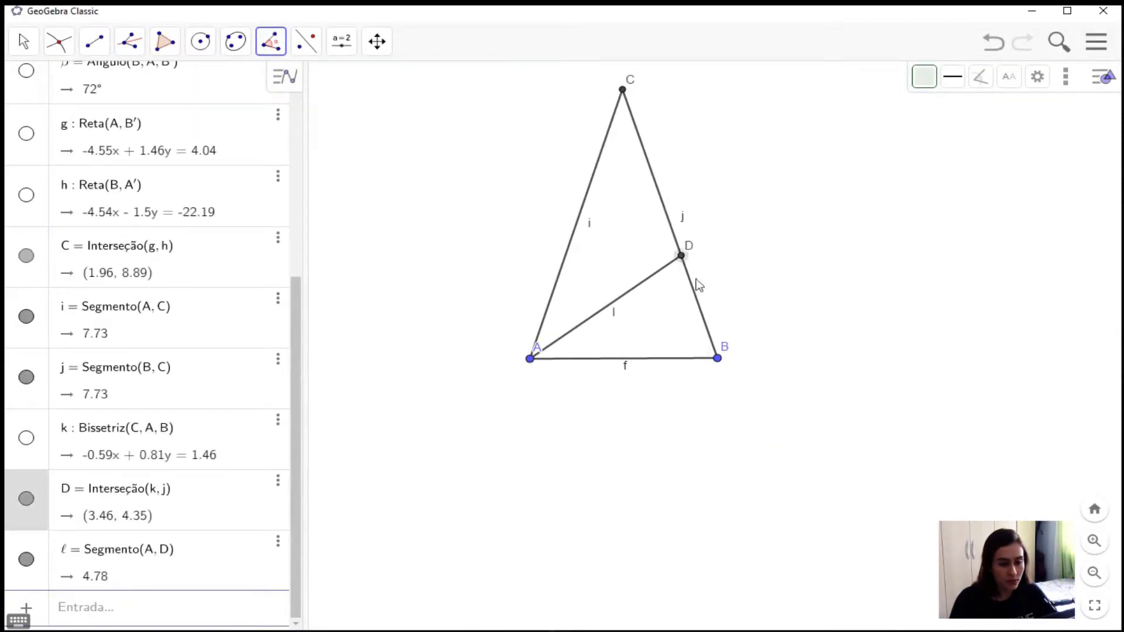
pyautogui.click(718, 359)
pyautogui.click(530, 359)
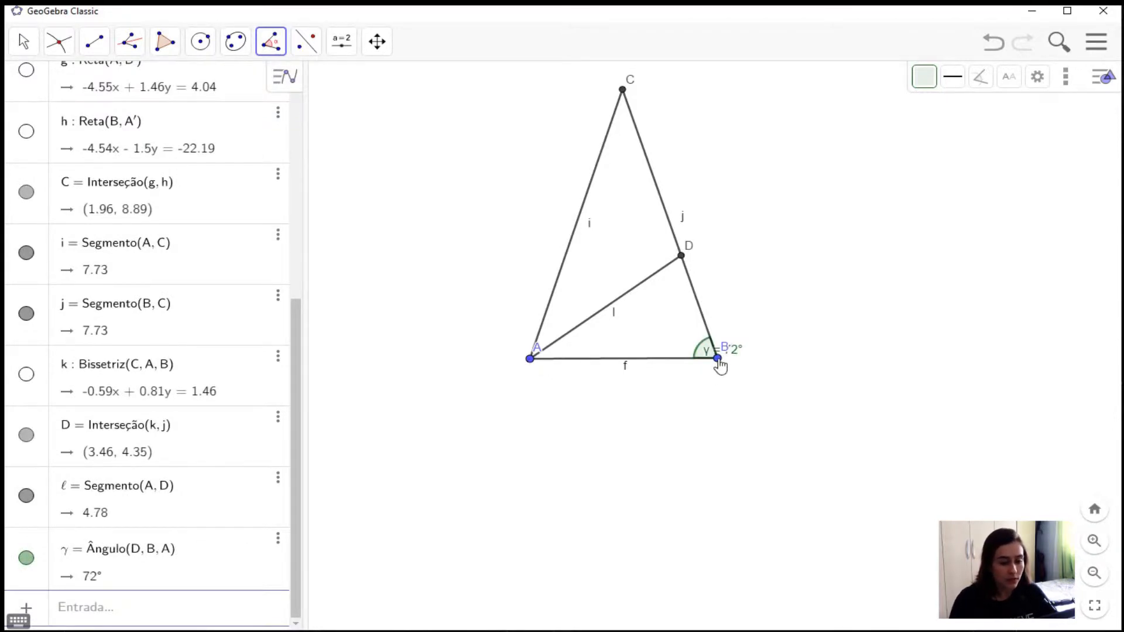
pyautogui.click(718, 359)
pyautogui.click(530, 359)
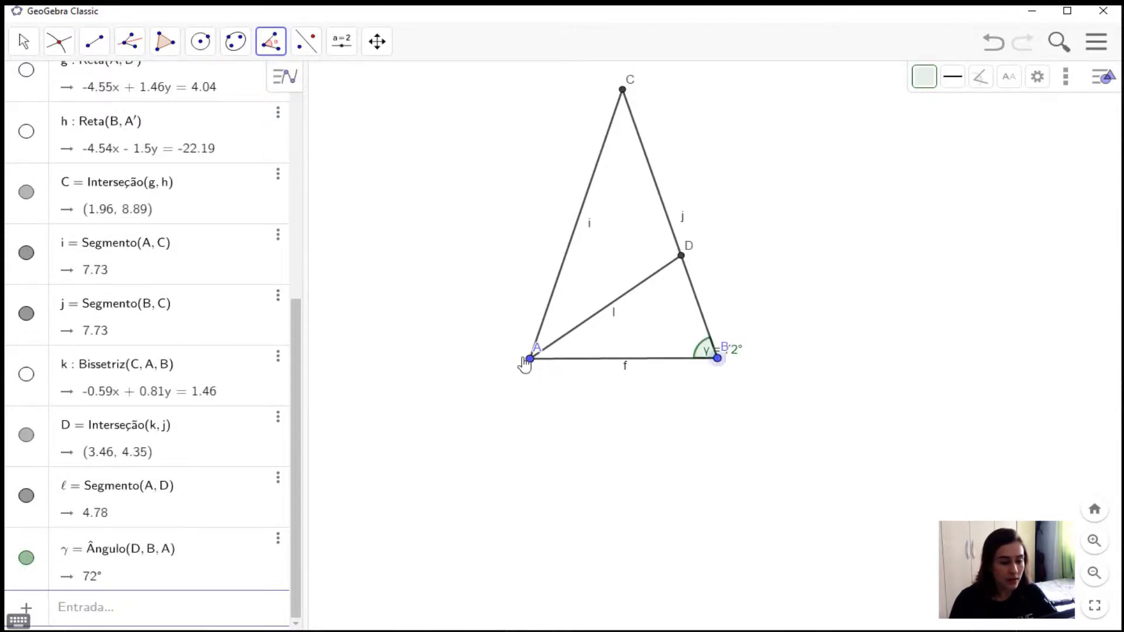
pyautogui.click(683, 258)
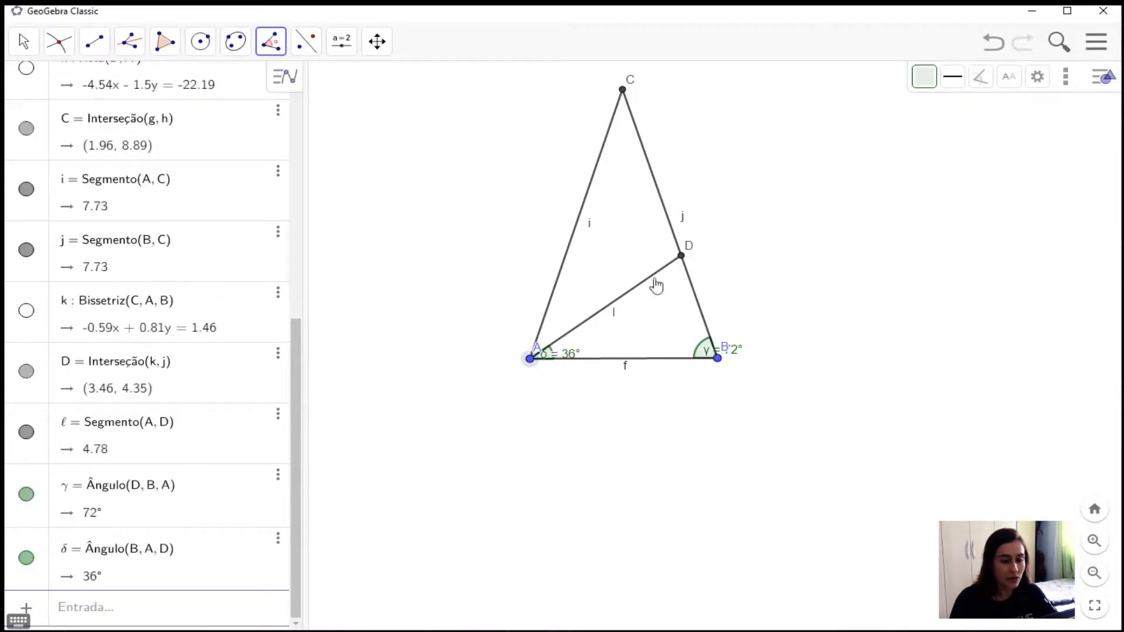
pyautogui.click(681, 256)
pyautogui.click(718, 358)
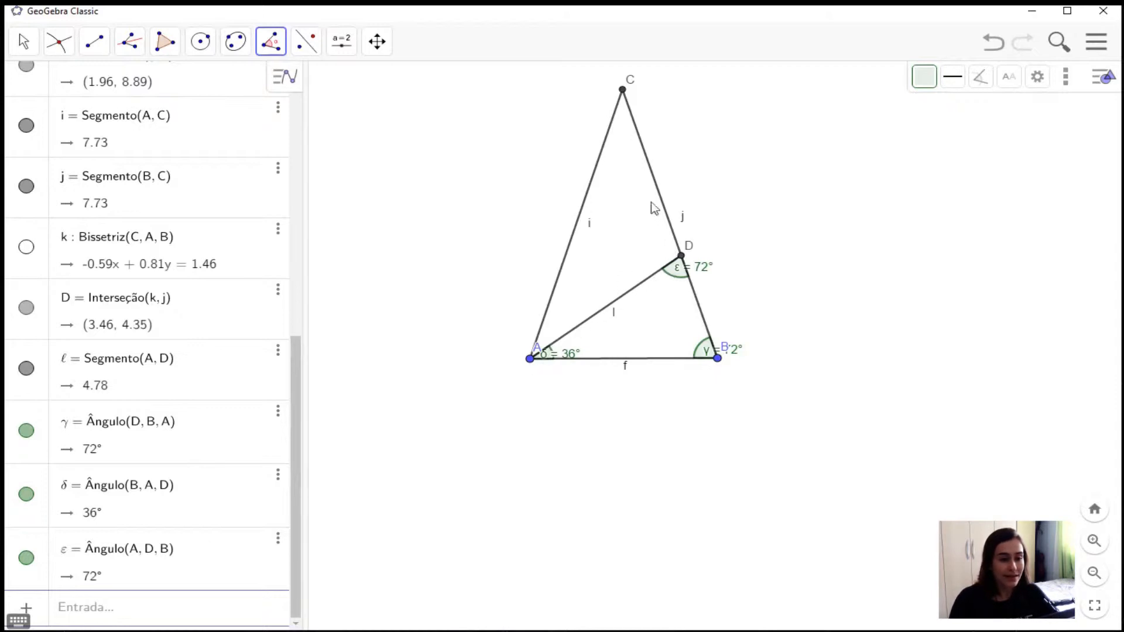
# - Measure the interior angles of triangle ACD at C, D and A
pyautogui.click(531, 360)
pyautogui.click(623, 89)
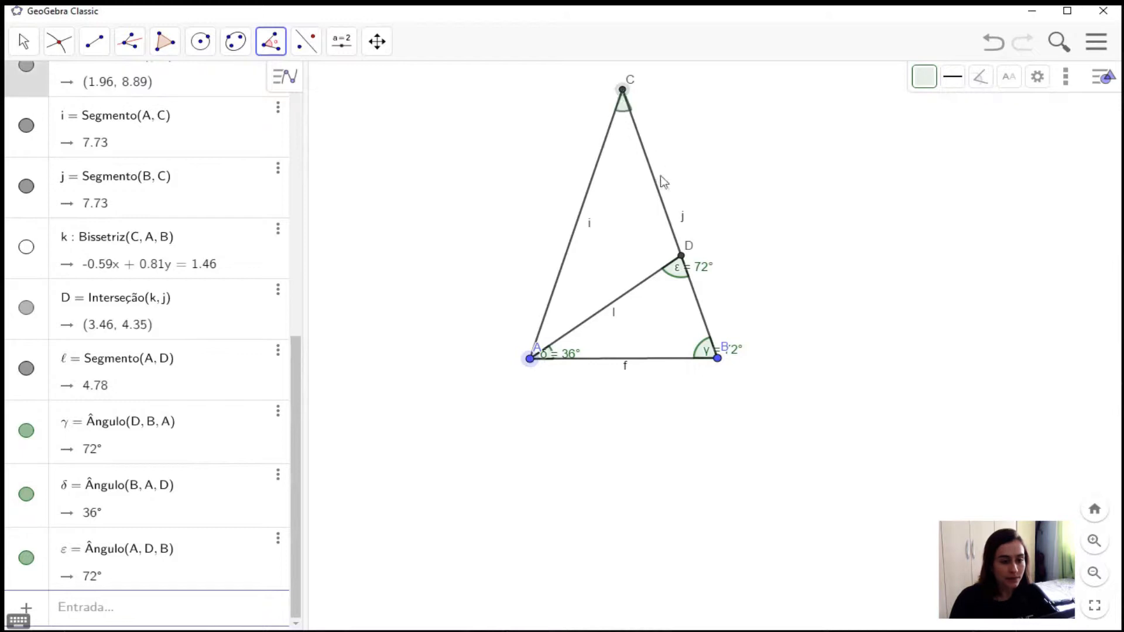
pyautogui.click(681, 255)
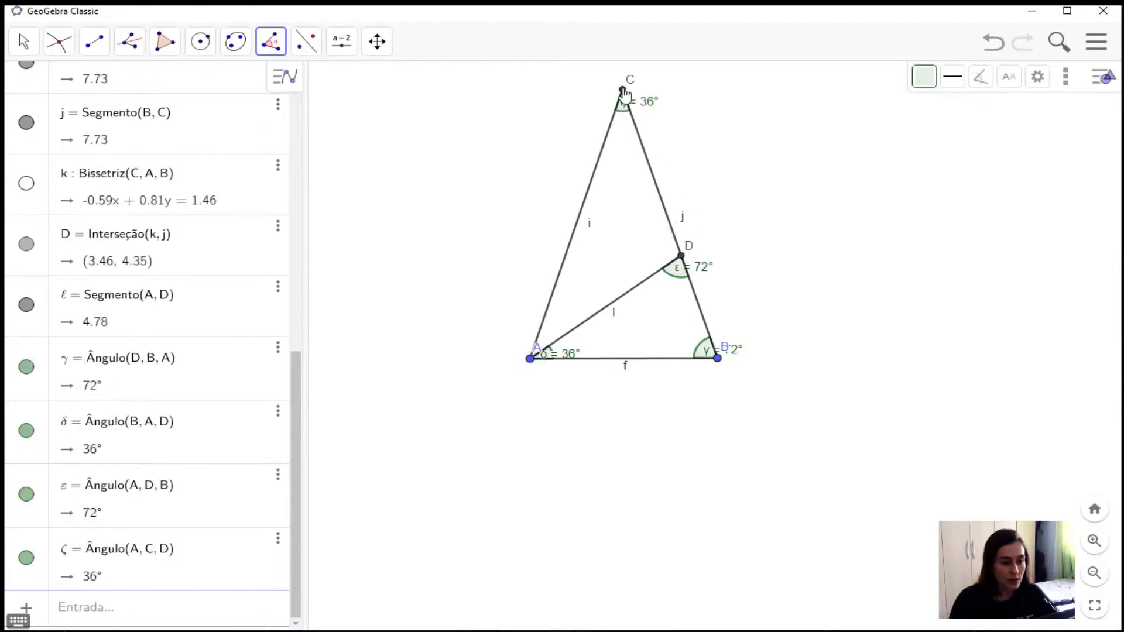
pyautogui.click(622, 90)
pyautogui.click(680, 255)
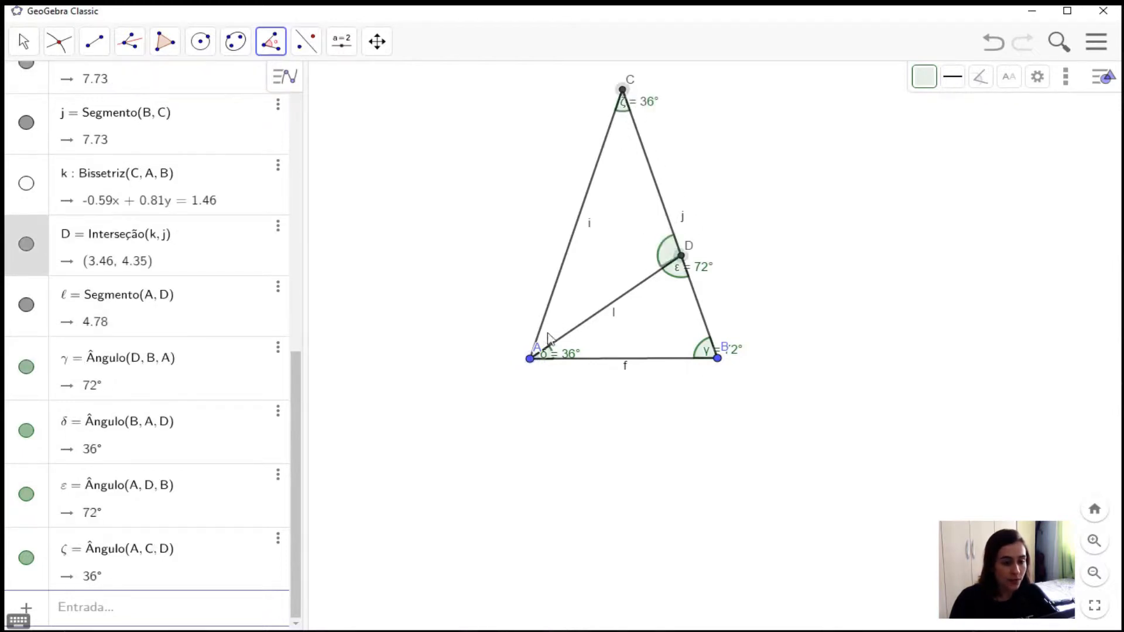
pyautogui.click(531, 359)
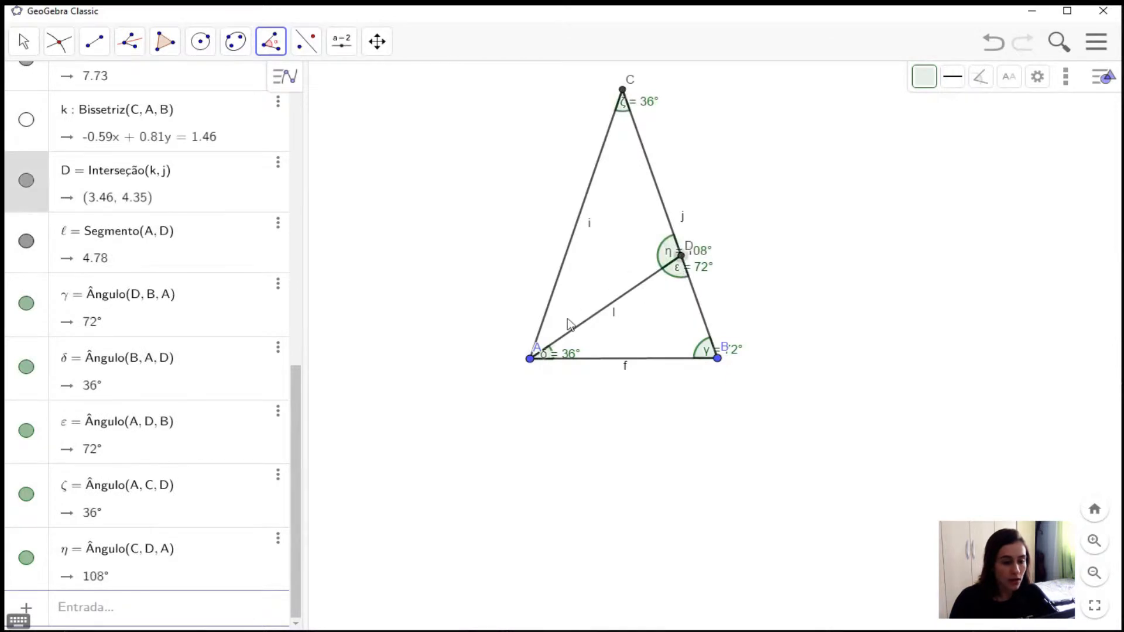
pyautogui.click(530, 358)
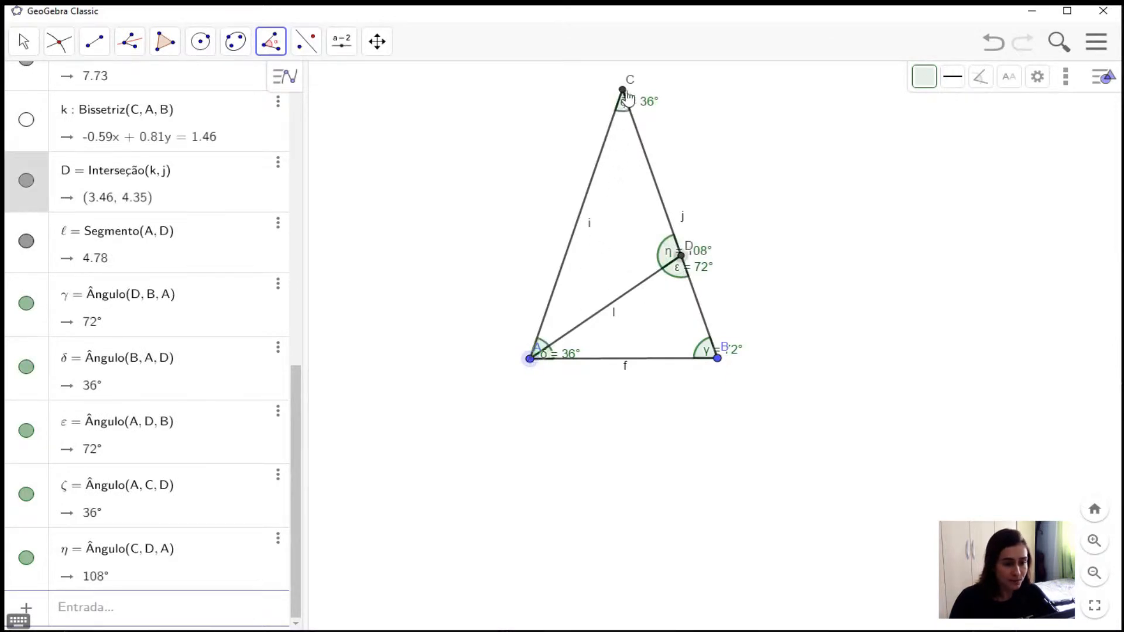
pyautogui.click(623, 91)
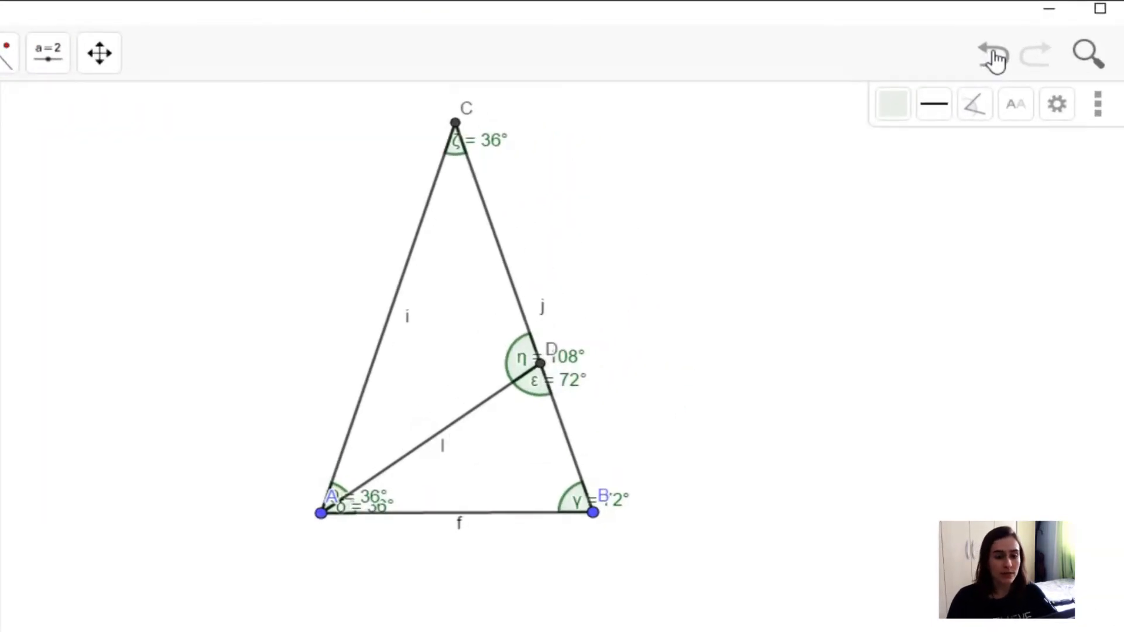
# - Undo all six angle measurements in triangles ABD and ACD
pyautogui.click(990, 58)
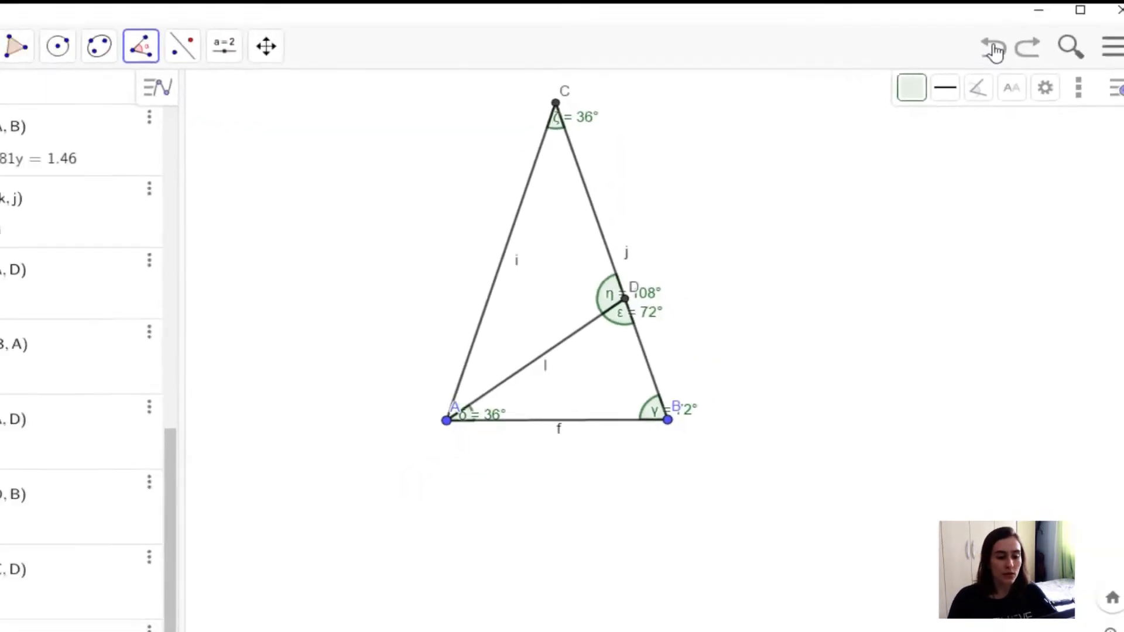
pyautogui.click(993, 49)
pyautogui.click(994, 50)
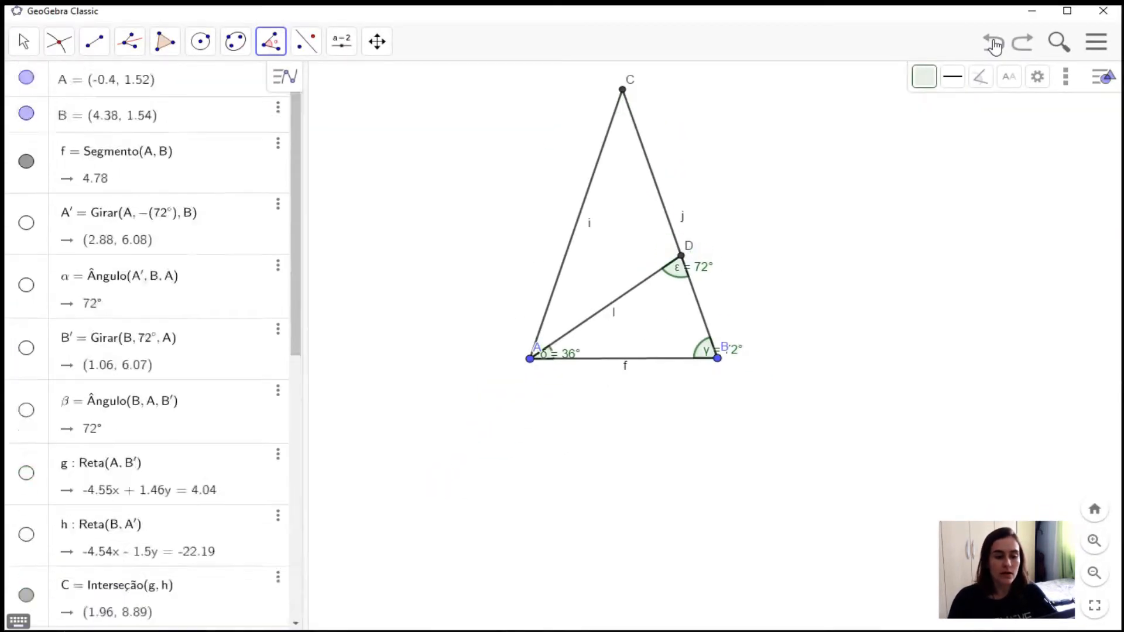
pyautogui.click(993, 50)
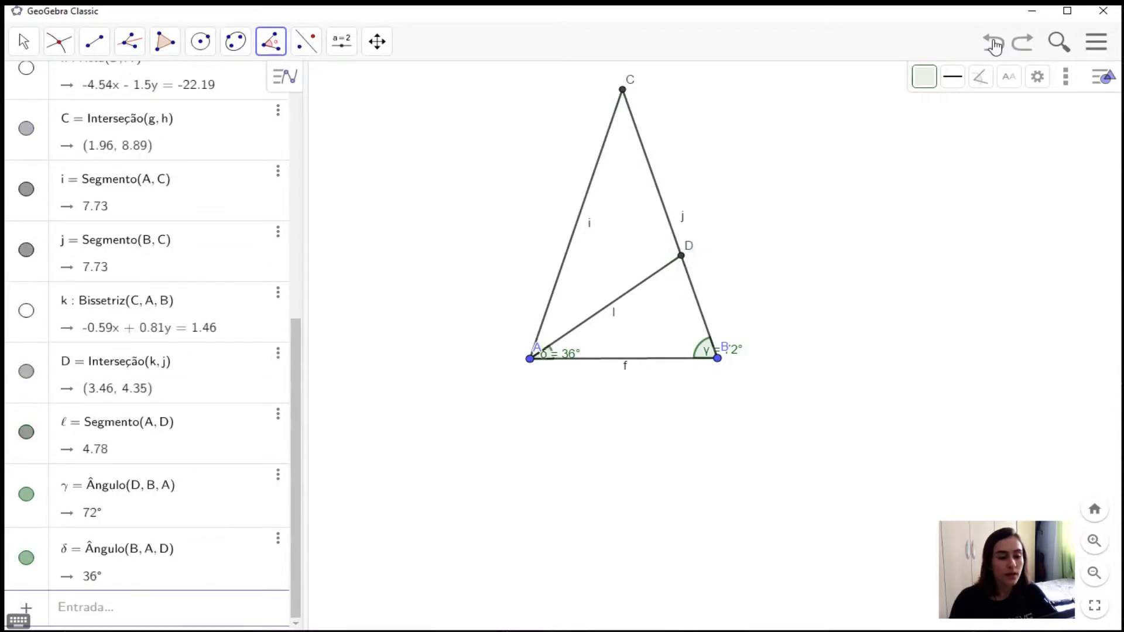
pyautogui.click(994, 46)
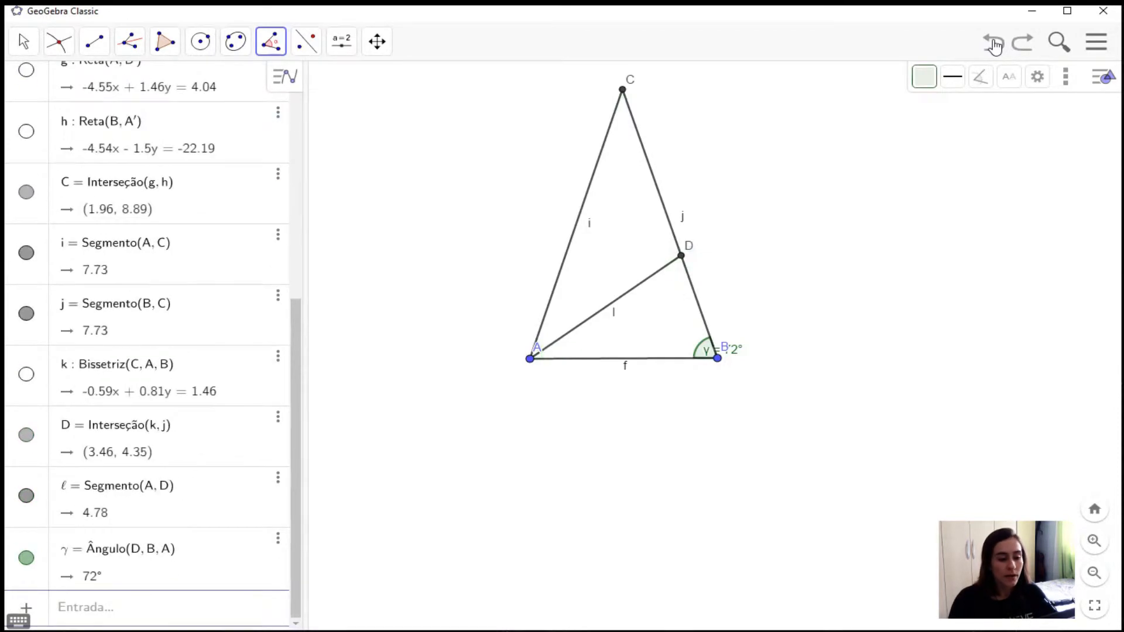
pyautogui.click(994, 46)
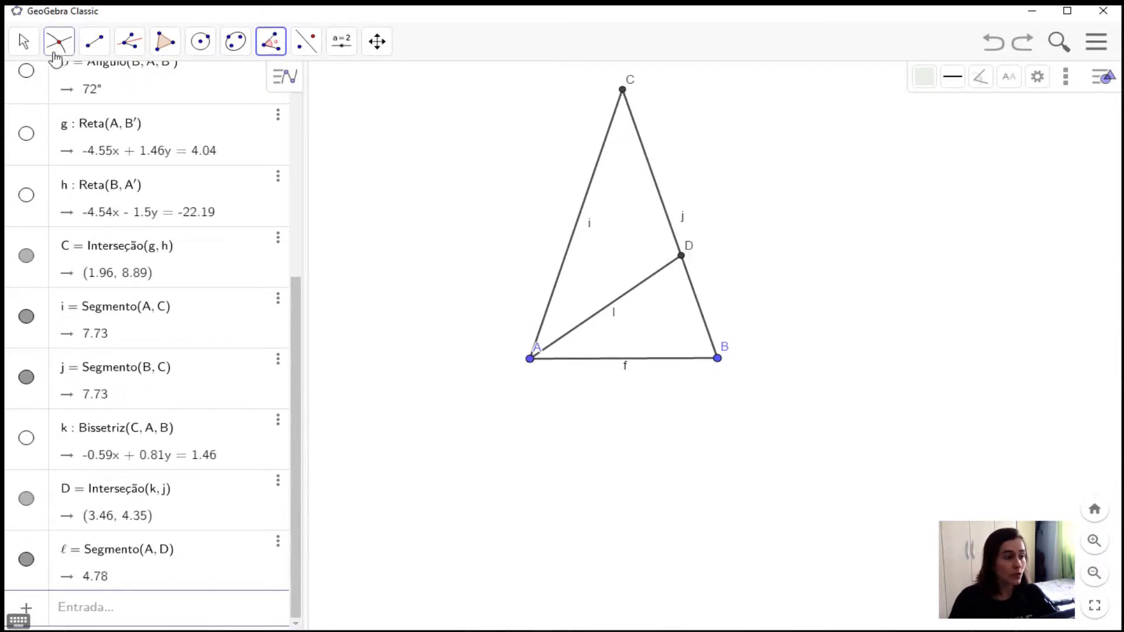
# - Draw a circular arc centred at D from point C to point A
pyautogui.click(200, 42)
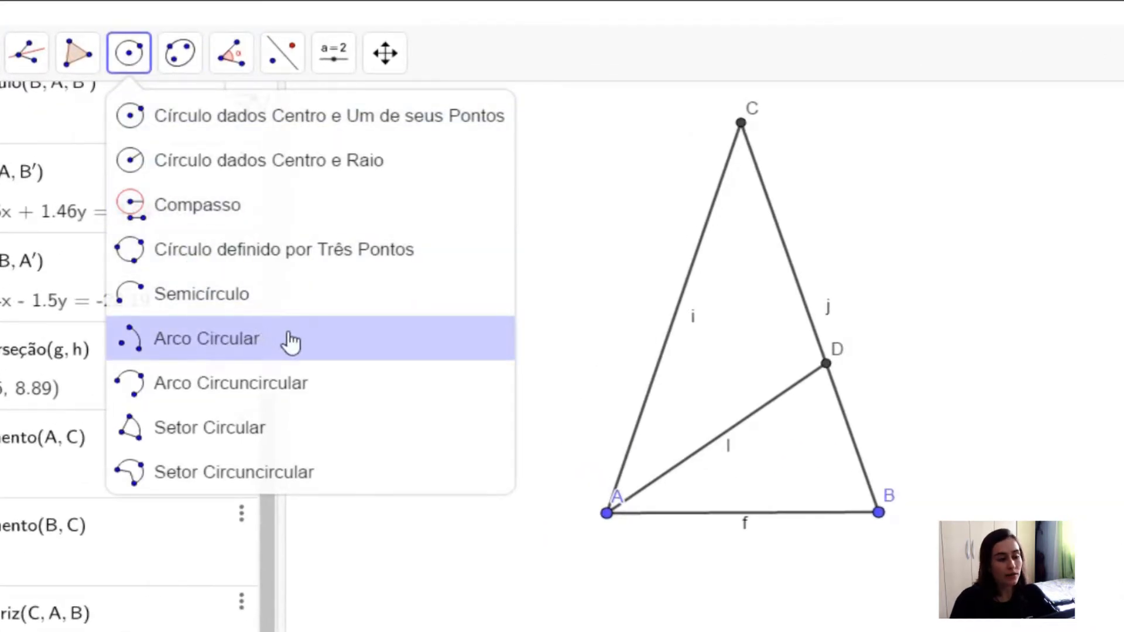
pyautogui.click(291, 341)
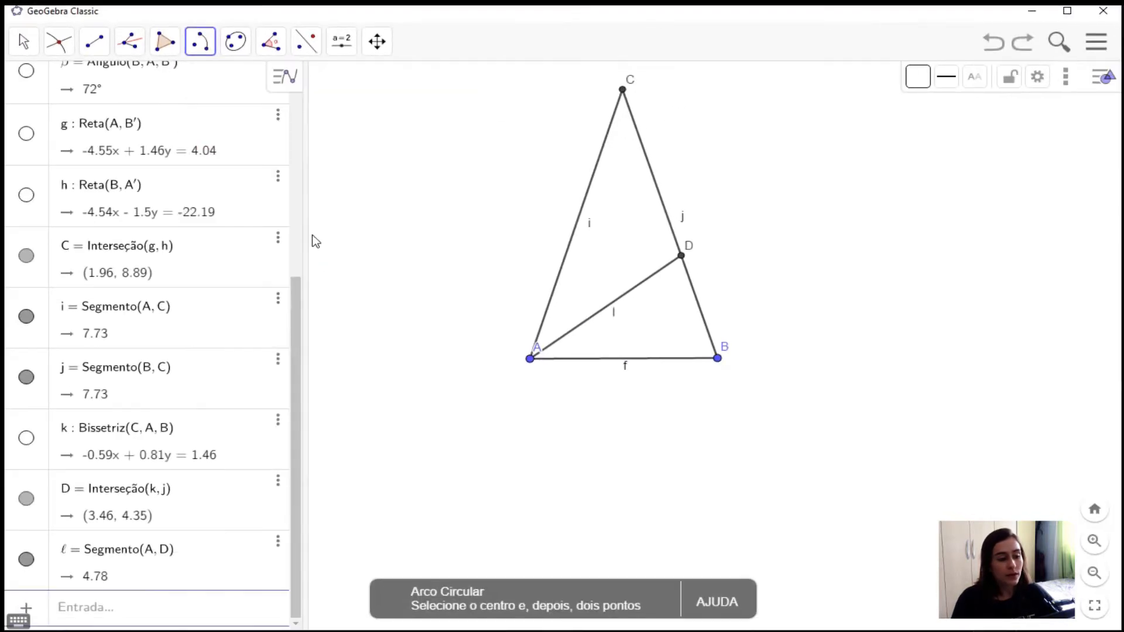
pyautogui.click(679, 256)
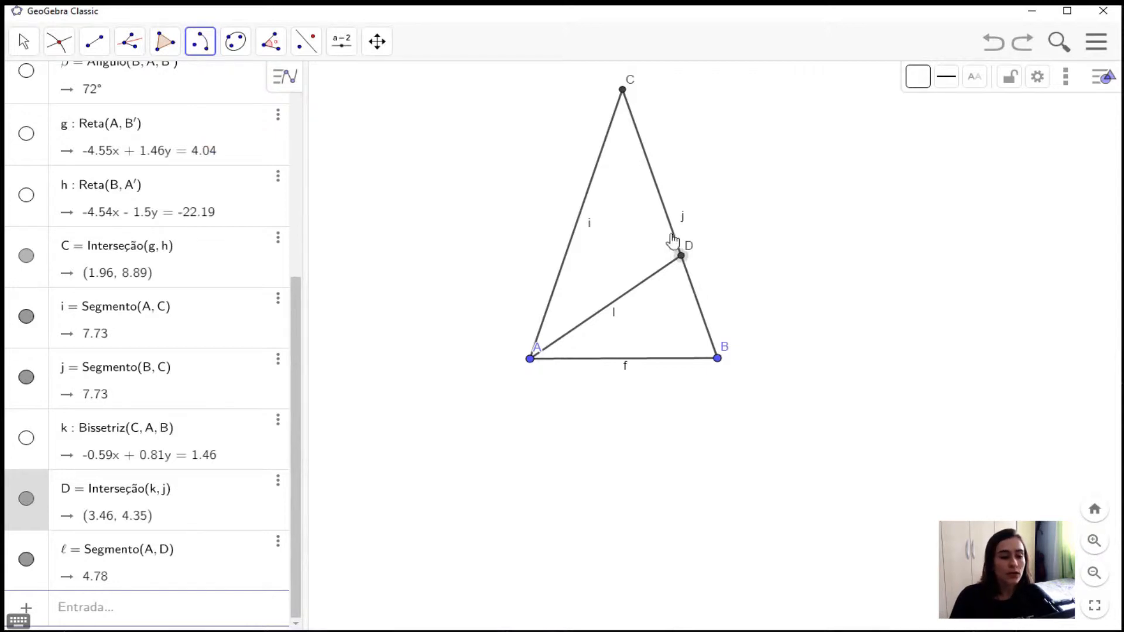
pyautogui.click(622, 90)
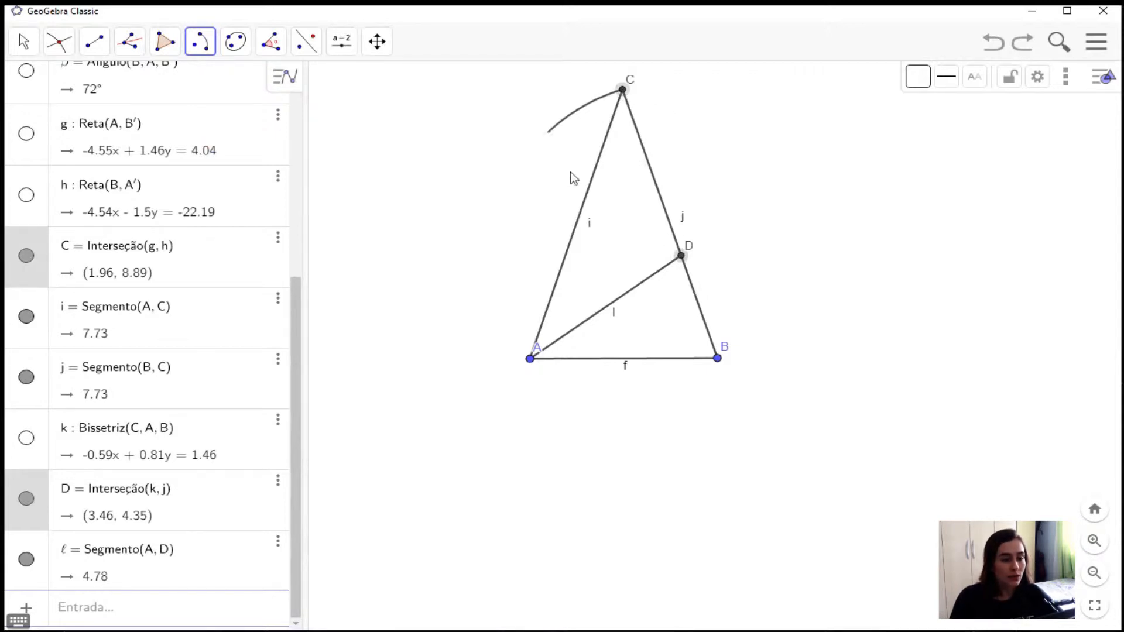
pyautogui.click(526, 360)
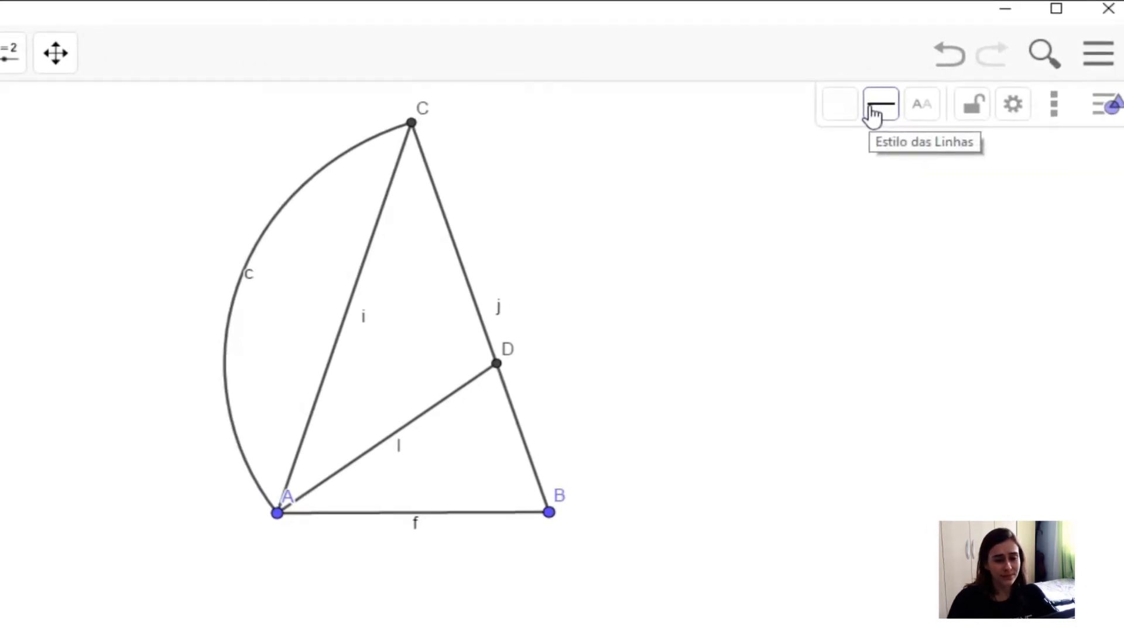
# - Set the arc's line thickness to 8 and colour it pink
pyautogui.click(874, 112)
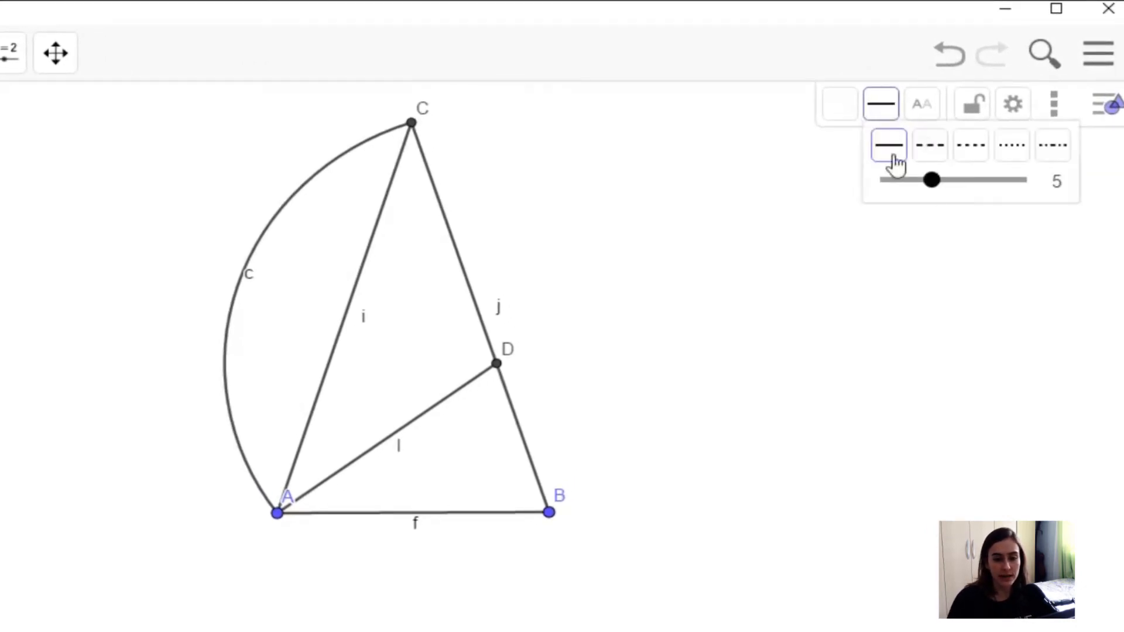
pyautogui.moveTo(935, 182); pyautogui.dragTo(964, 197)
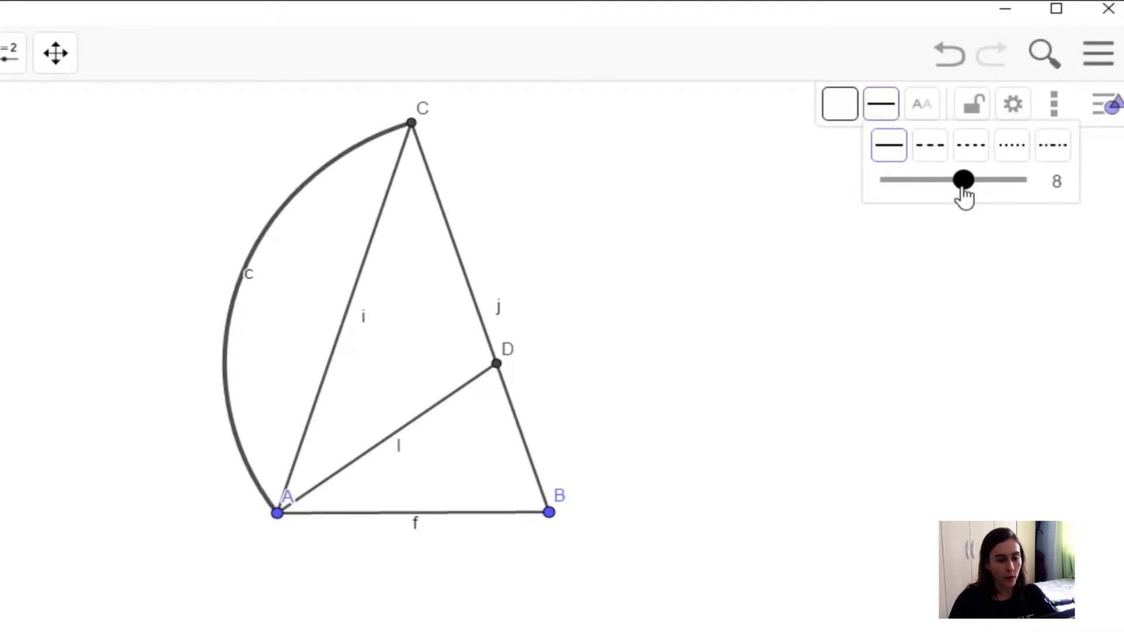
pyautogui.click(843, 108)
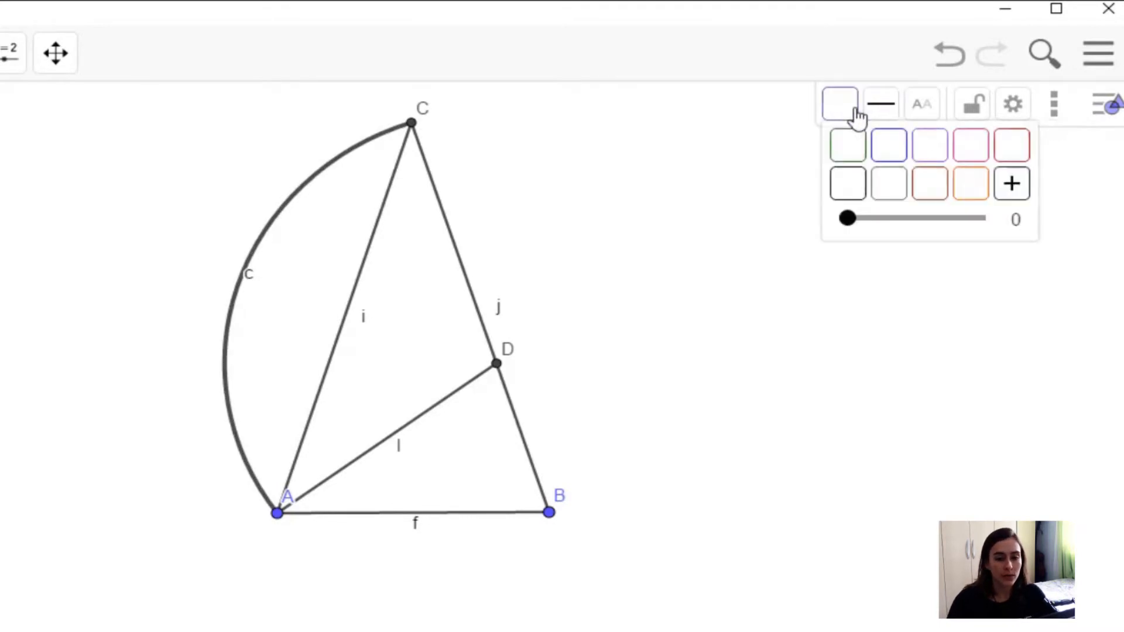
pyautogui.click(977, 137)
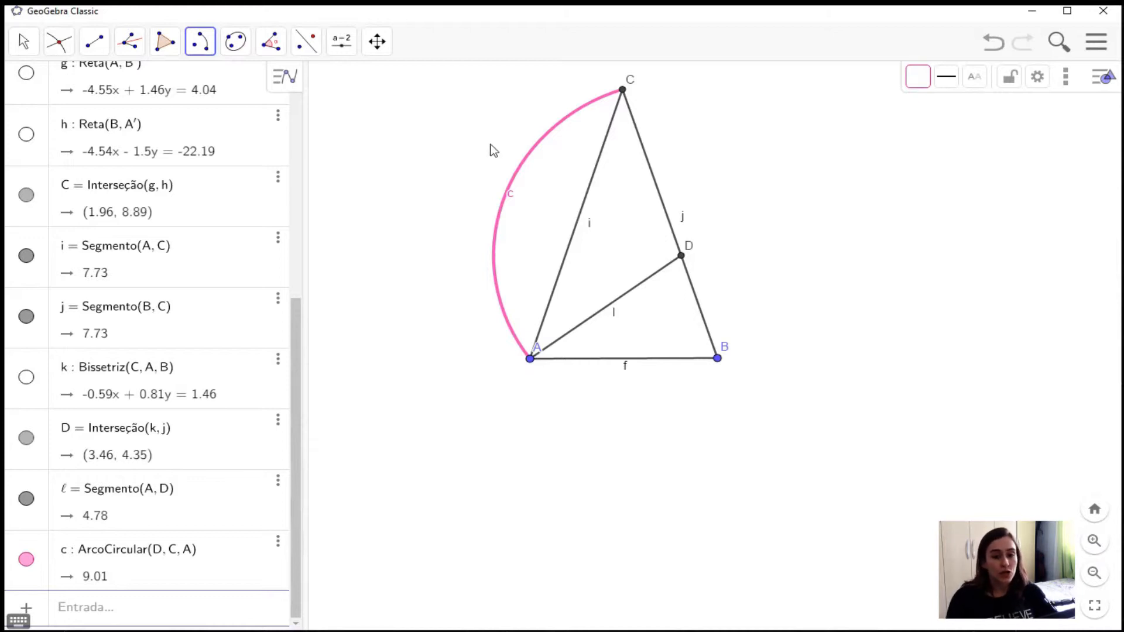
# - Start creating a new custom tool and move its dialog clear of the triangle
pyautogui.click(1101, 52)
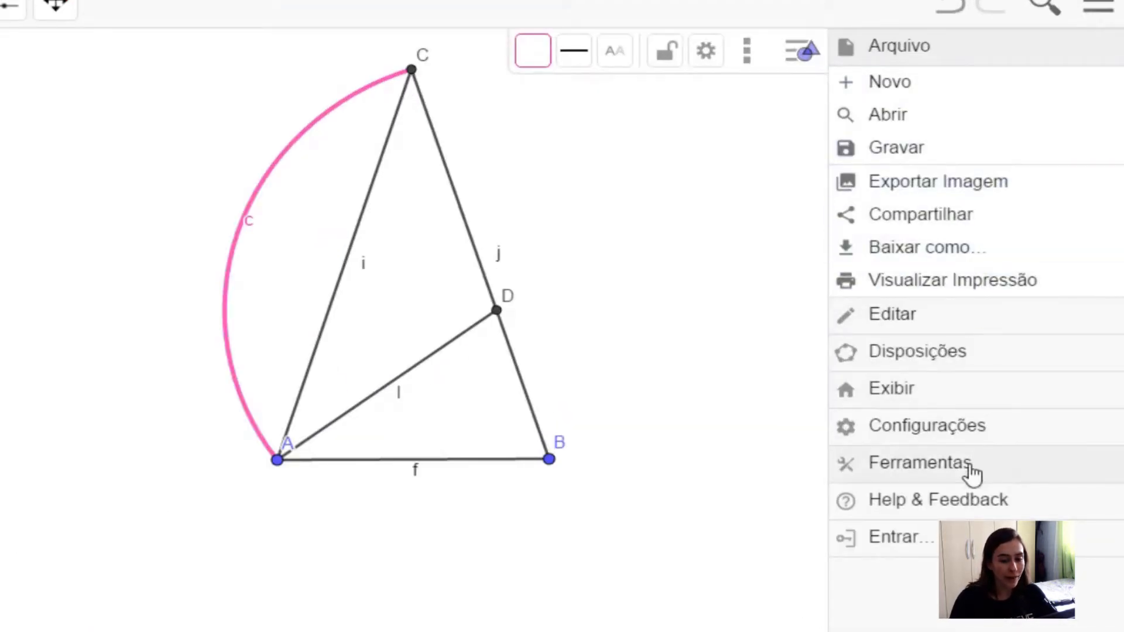
pyautogui.click(972, 471)
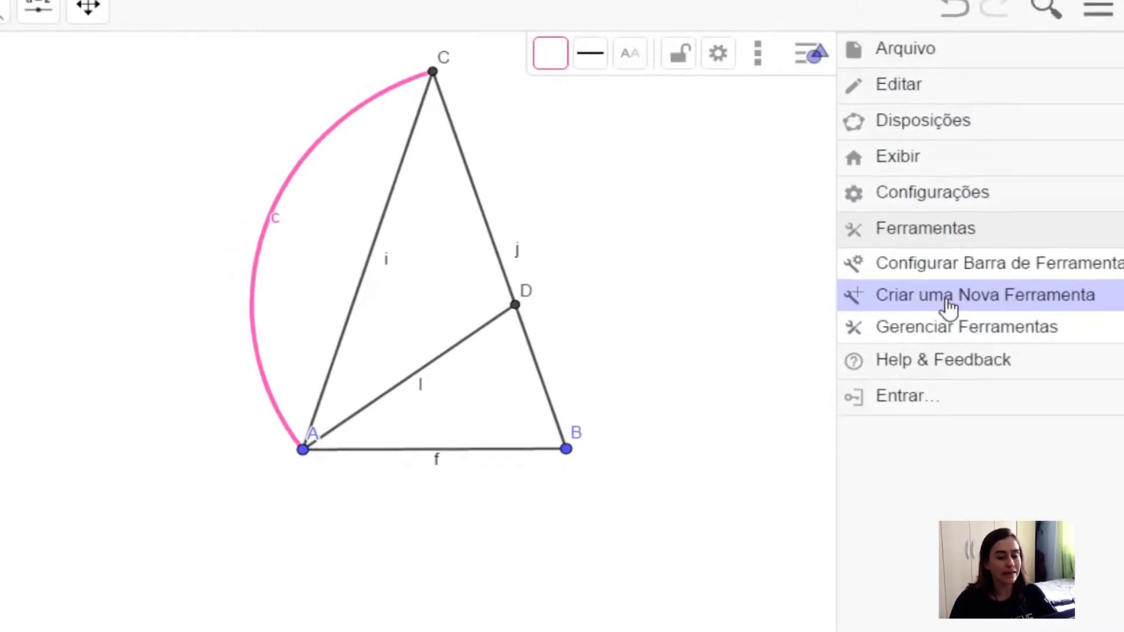
pyautogui.click(948, 295)
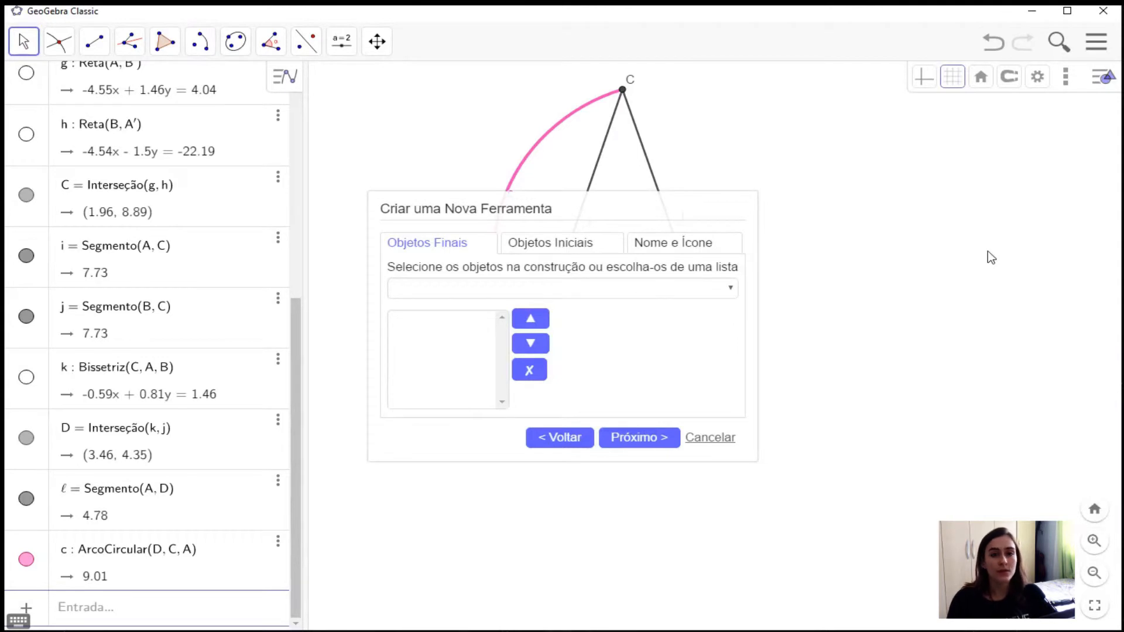
pyautogui.moveTo(657, 215); pyautogui.dragTo(1015, 148)
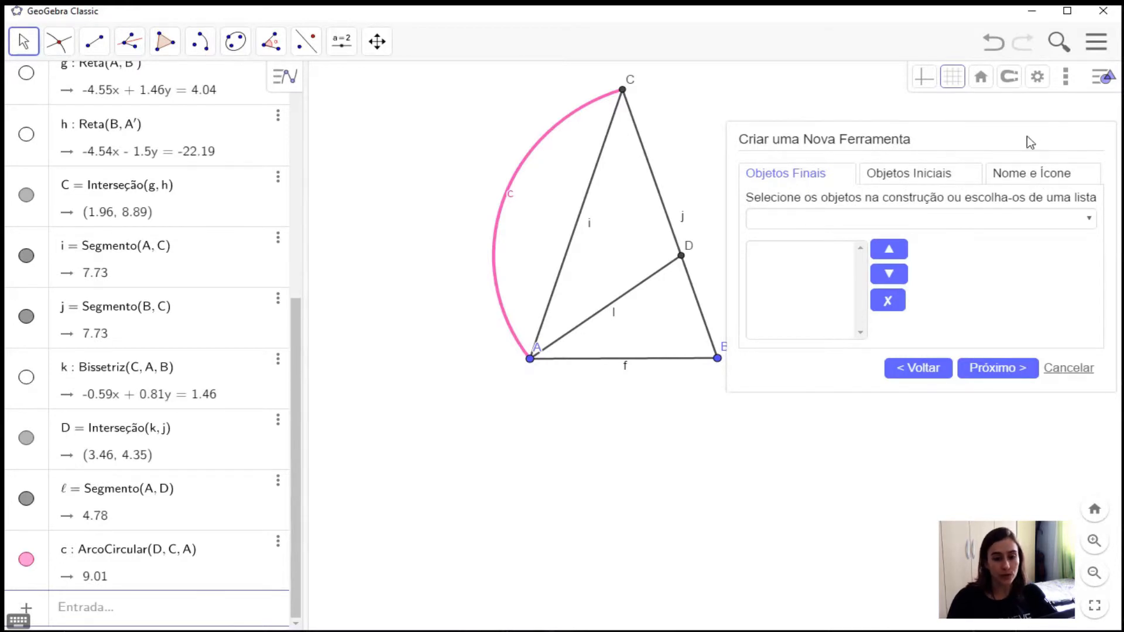
pyautogui.moveTo(1027, 136); pyautogui.dragTo(1033, 134)
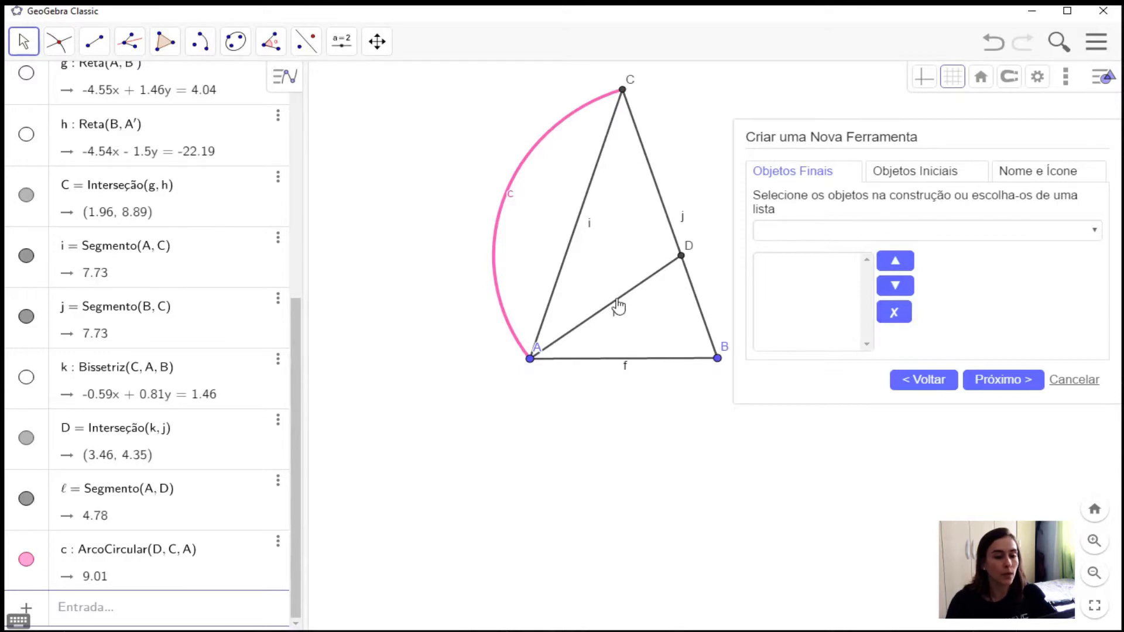
# - Add point D and segment AD as the new tool's final objects and check its initial objects
pyautogui.click(815, 232)
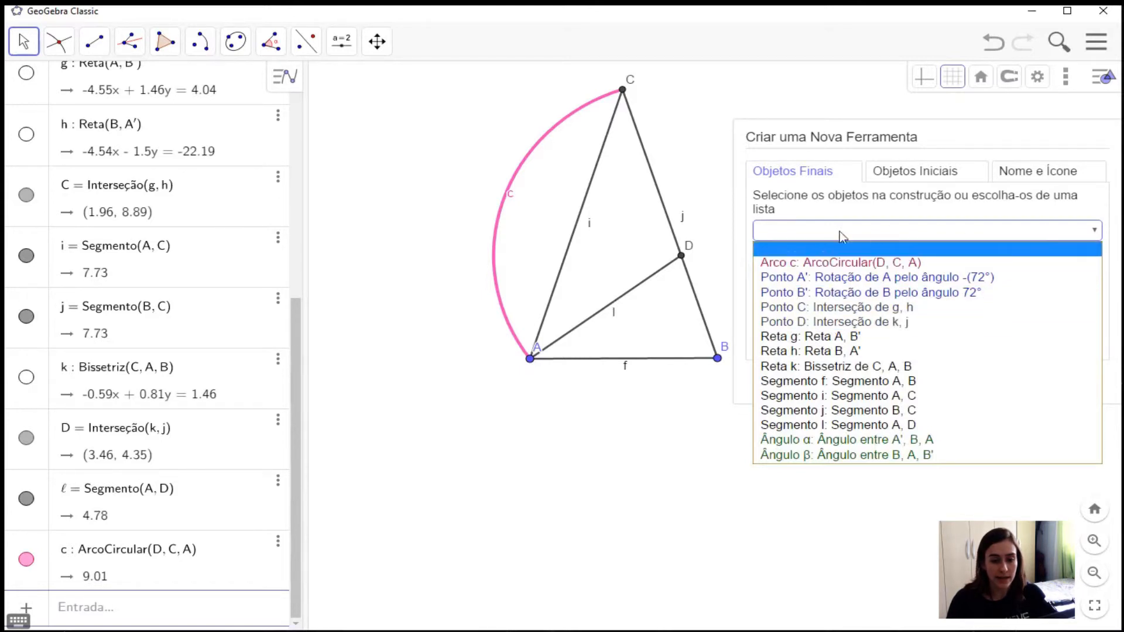
pyautogui.click(860, 323)
pyautogui.click(886, 230)
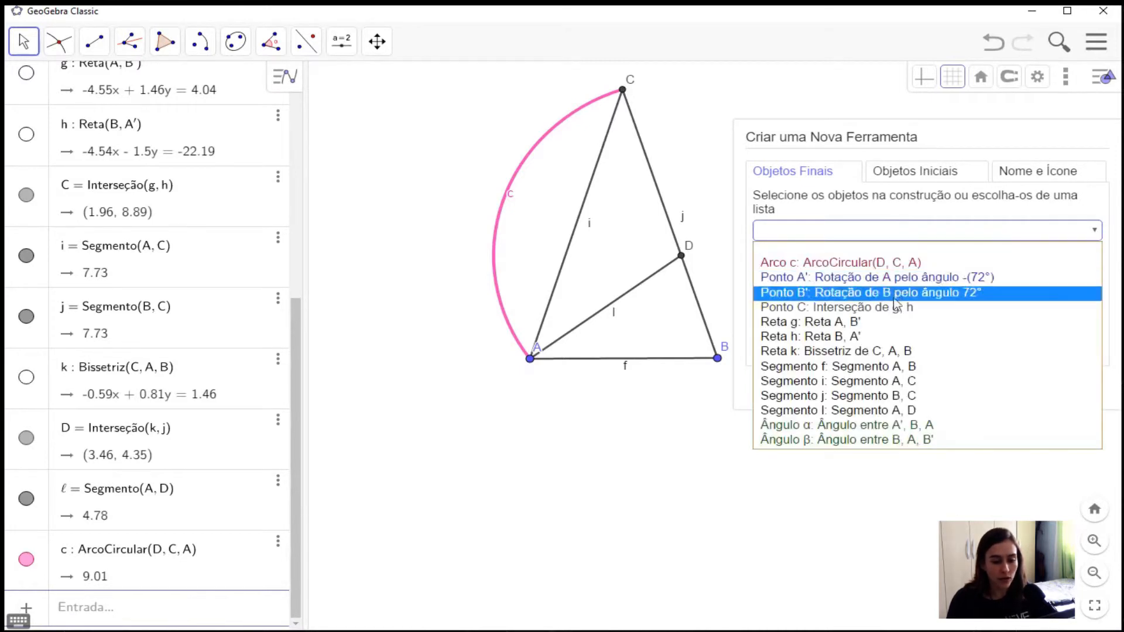
pyautogui.click(857, 411)
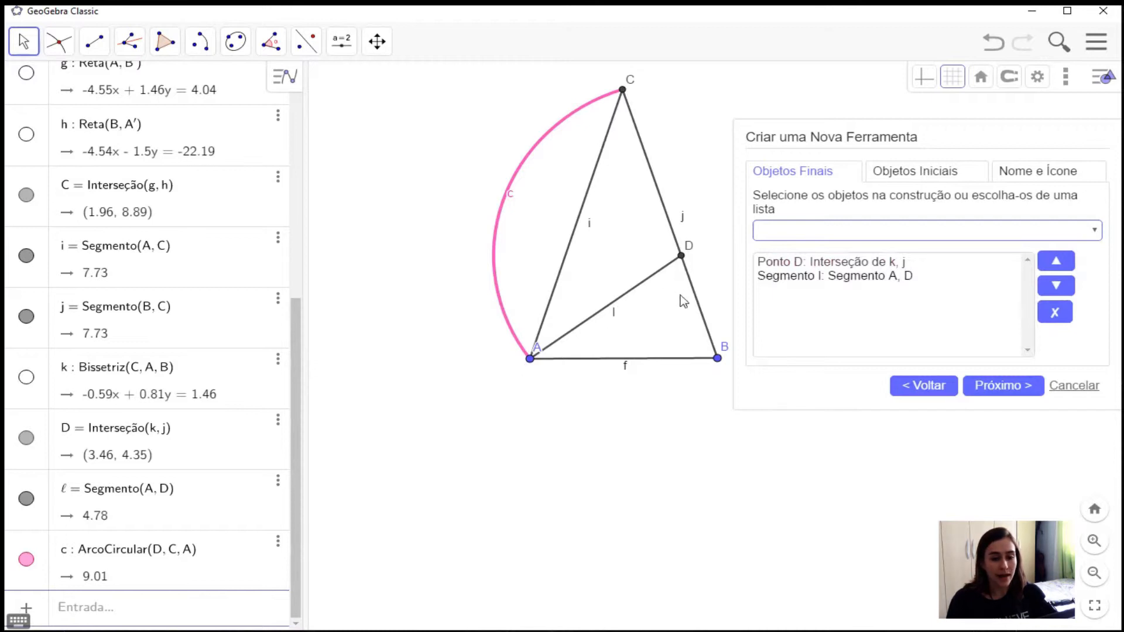
pyautogui.click(905, 173)
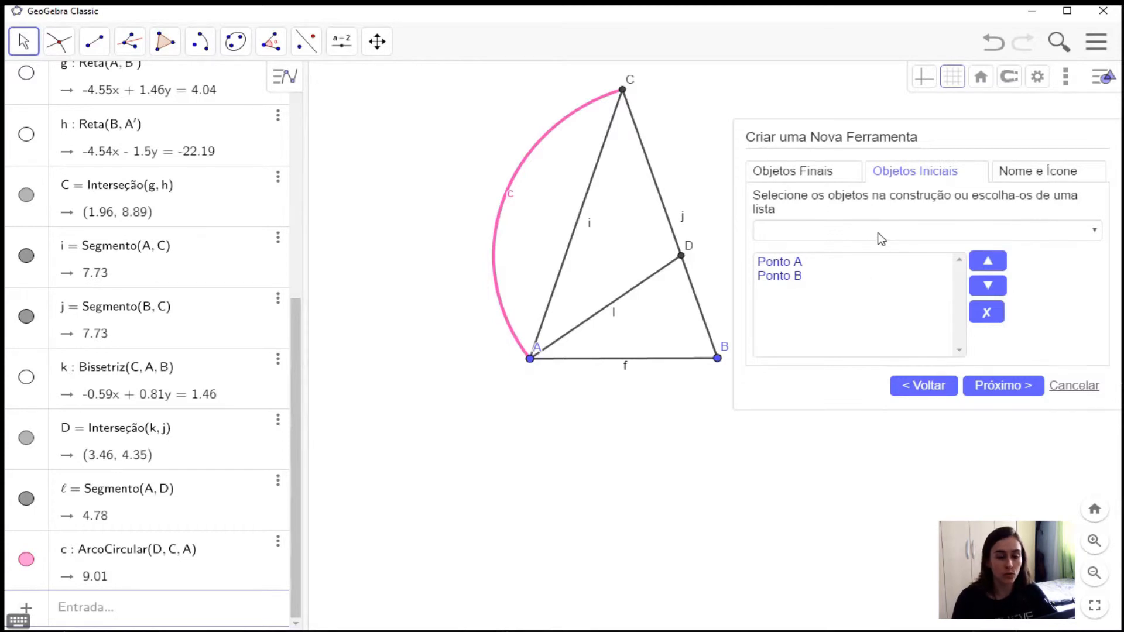
# - Name the new tool and its command TriânguloÂureo
pyautogui.click(1035, 175)
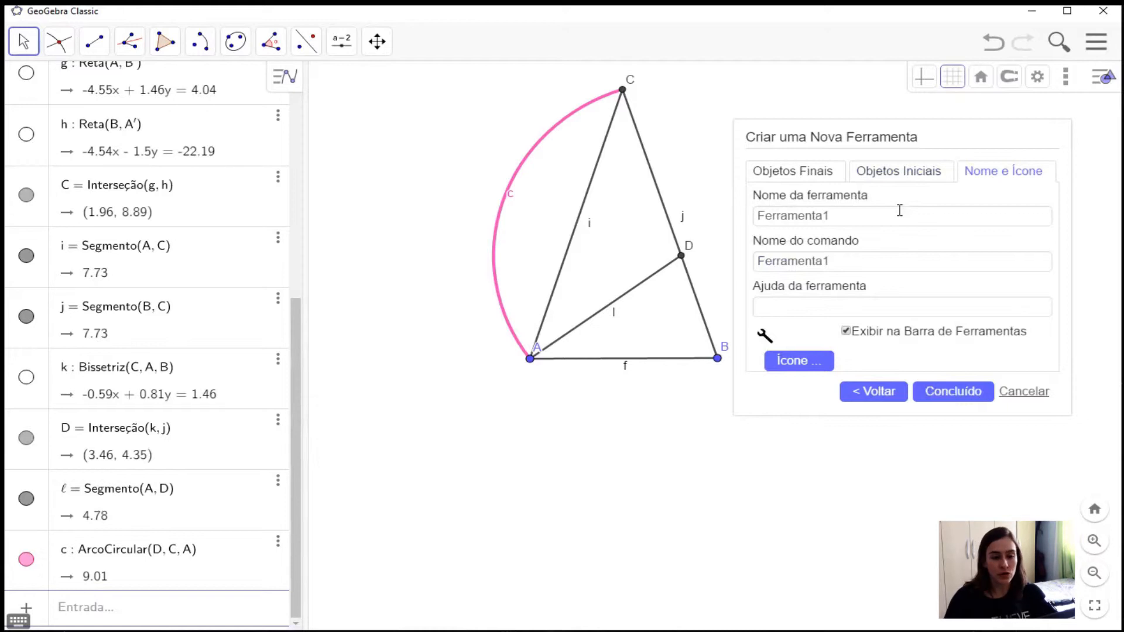
pyautogui.moveTo(878, 211); pyautogui.dragTo(741, 244)
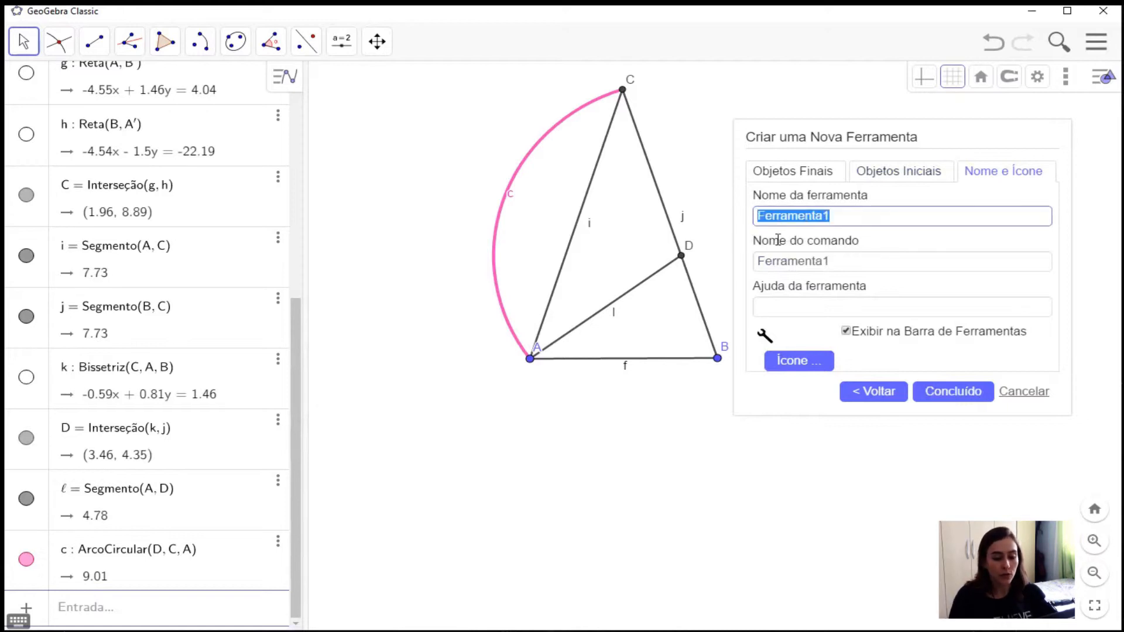
pyautogui.press('BackSpace')
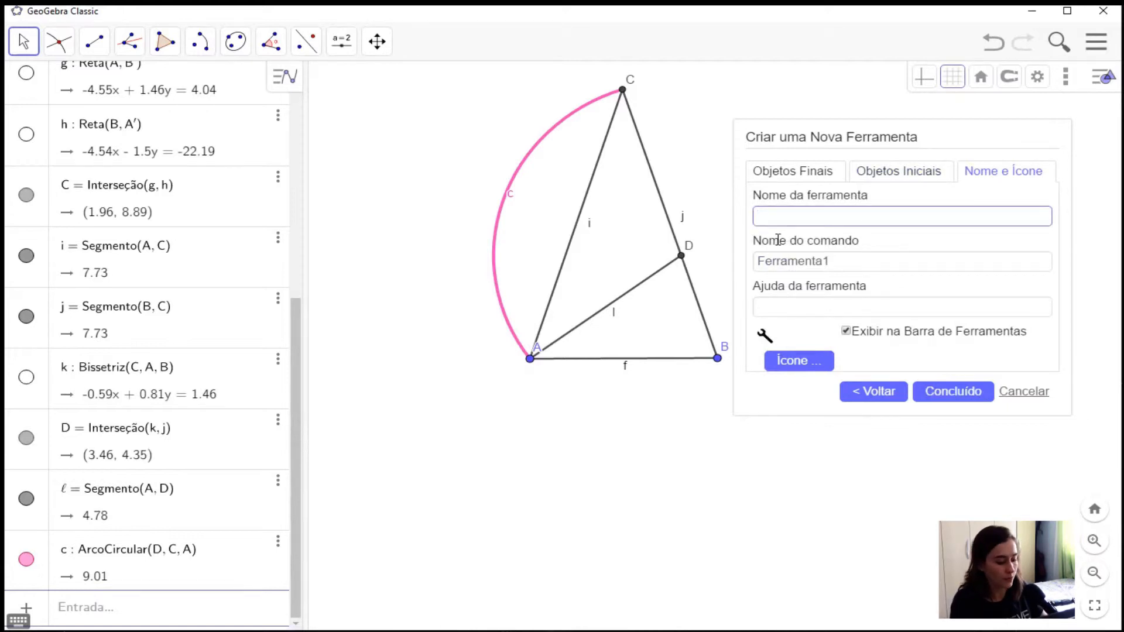
pyautogui.write('Tri')
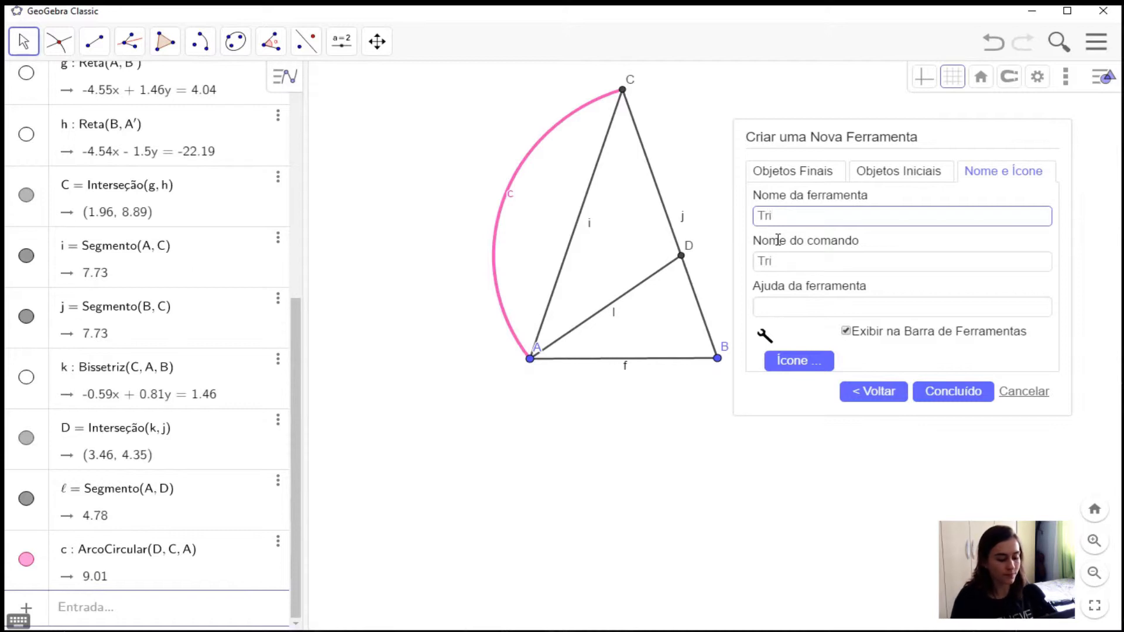
pyautogui.write('ânguloA')
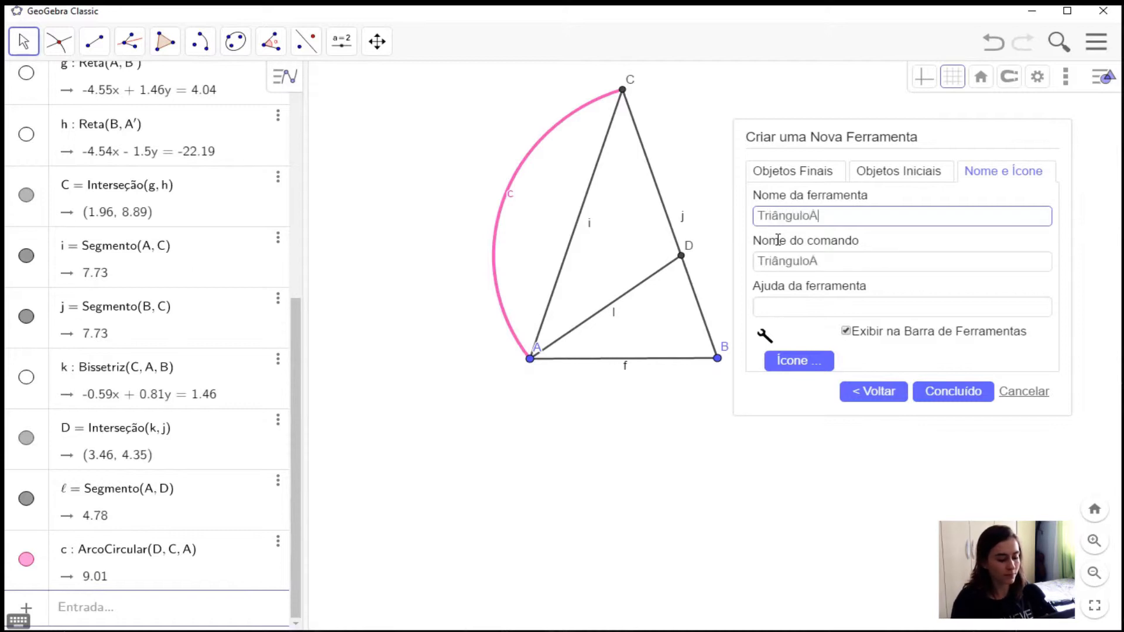
pyautogui.write('ureo')
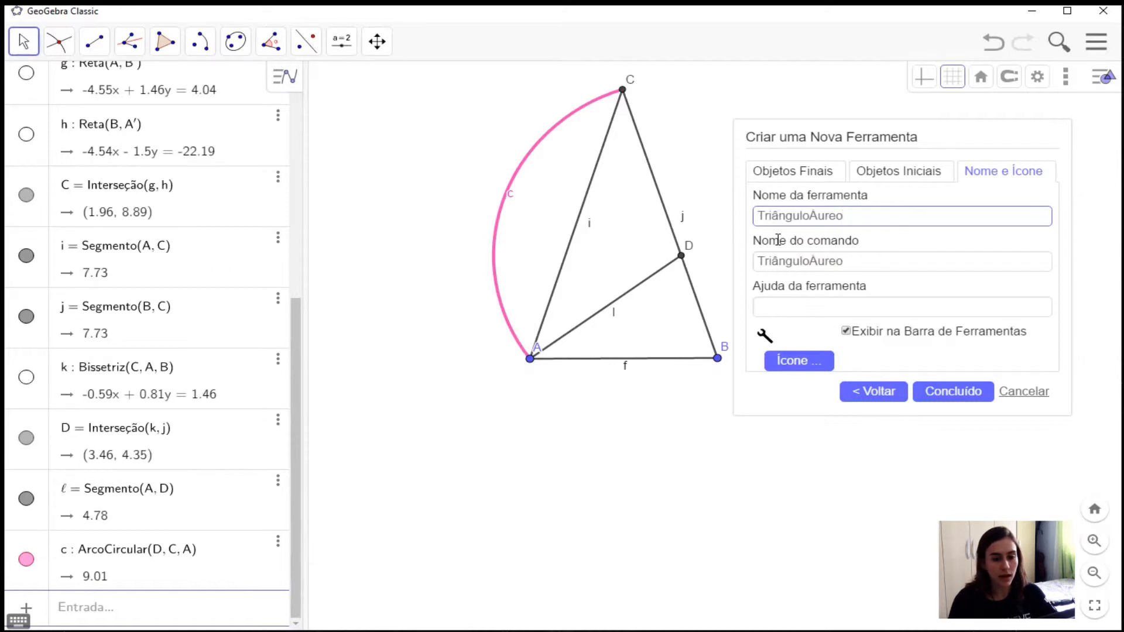
pyautogui.click(811, 216)
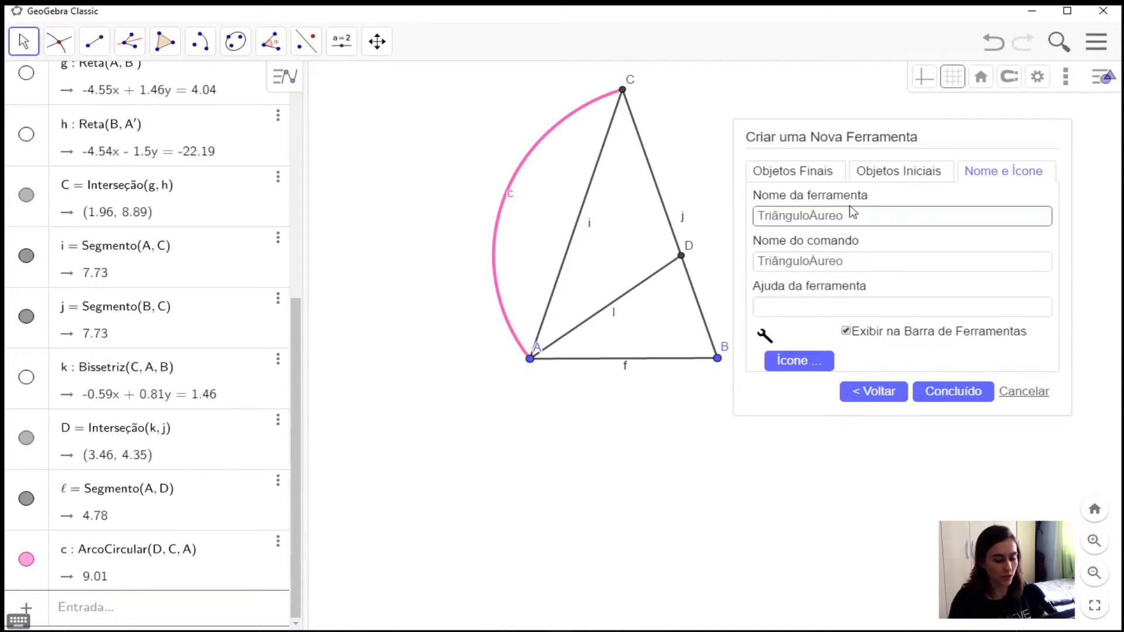
pyautogui.press('BackSpace')
pyautogui.write('Ã')
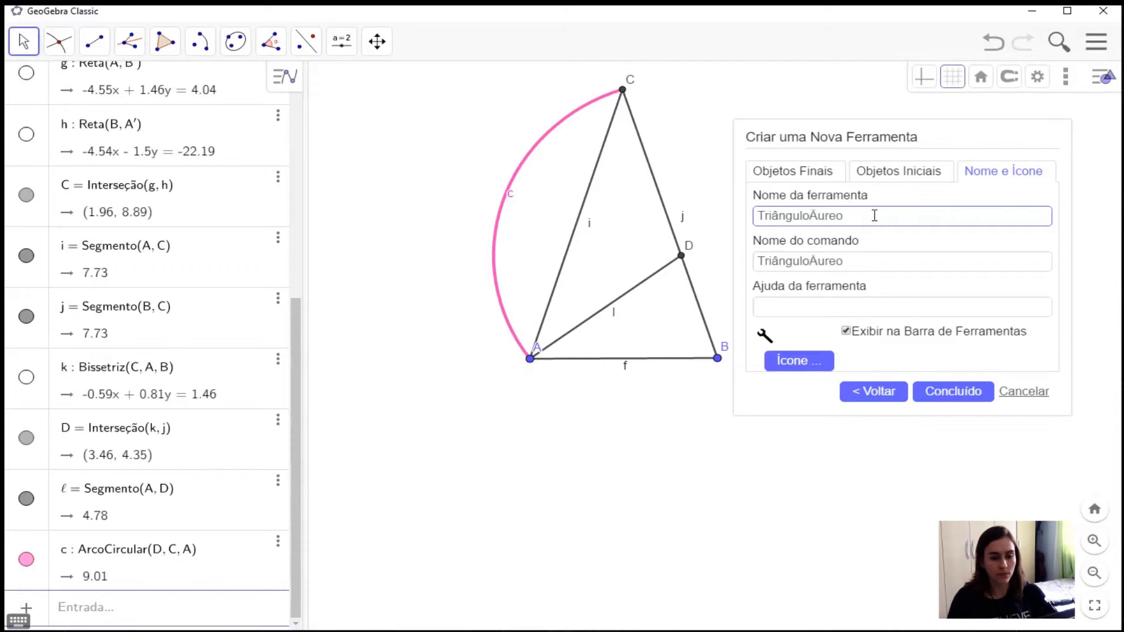
pyautogui.click(874, 216)
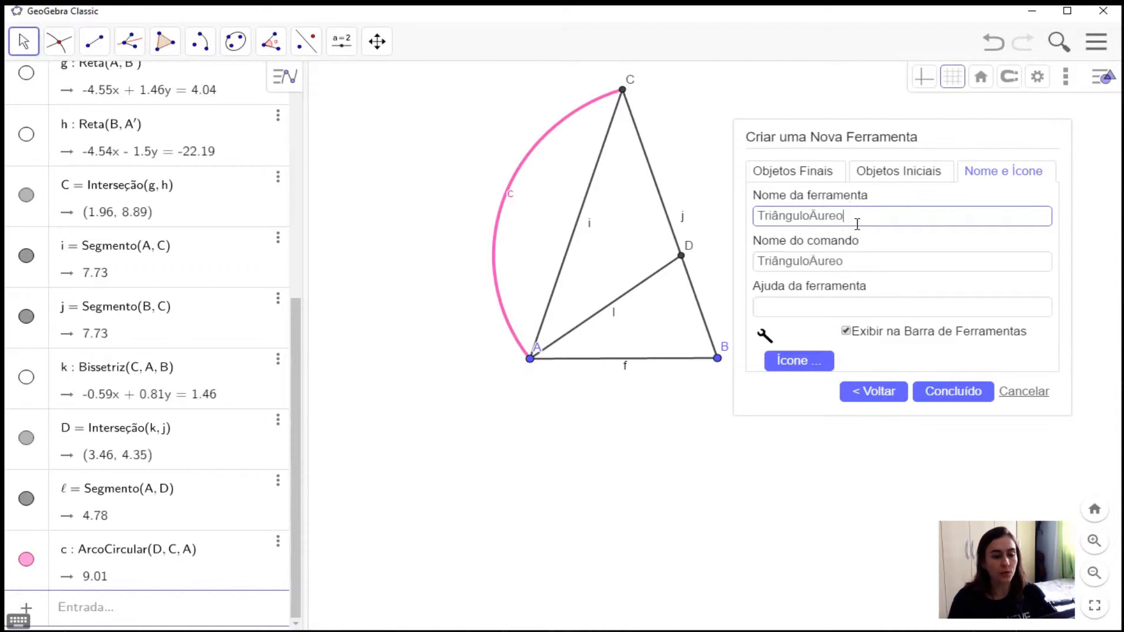
# - Enter the tool help "Selecione os vértices do menor lado do Triângulo" and finish creating the tool
pyautogui.click(820, 308)
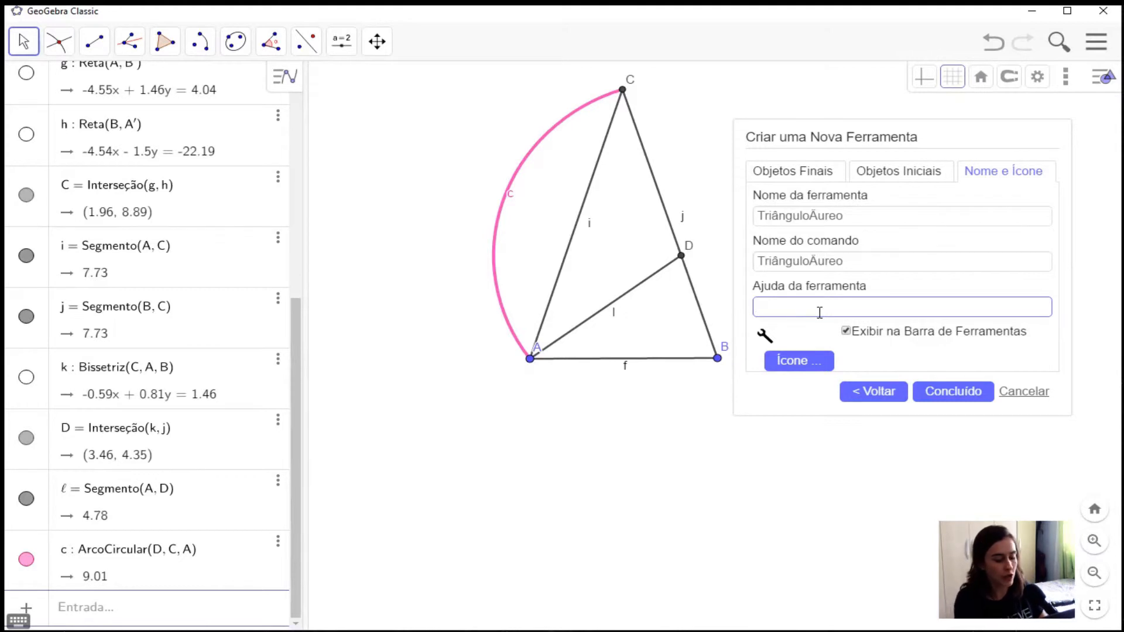
pyautogui.write('sELE')
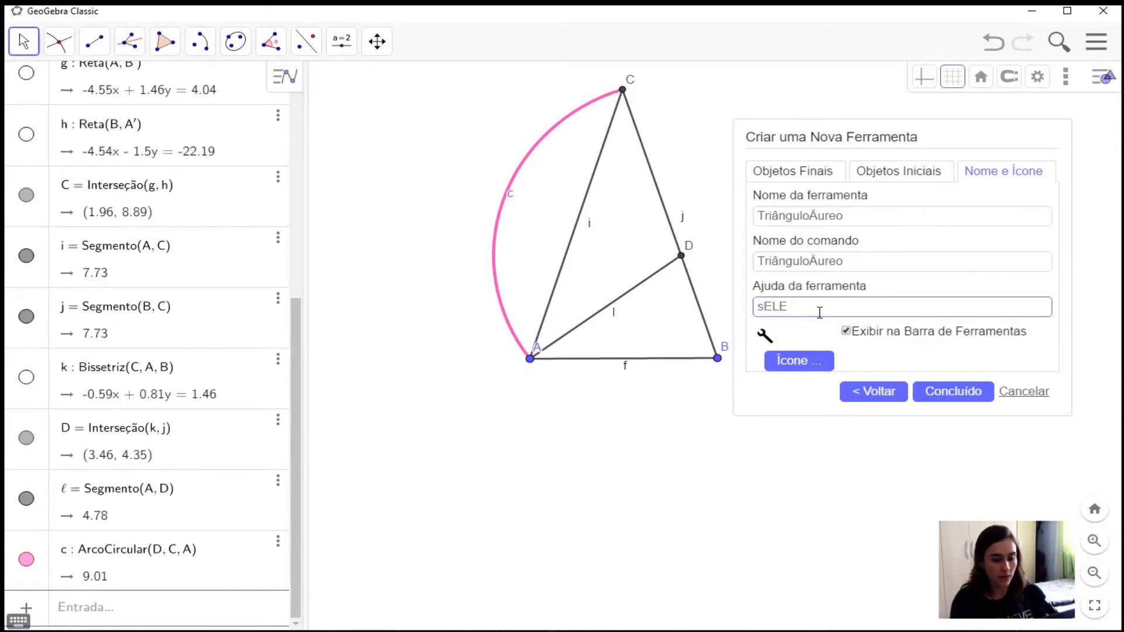
pyautogui.press('BackSpace')
pyautogui.press('BackSpace')
pyautogui.press('BackSpace')
pyautogui.press('BackSpace')
pyautogui.write('S')
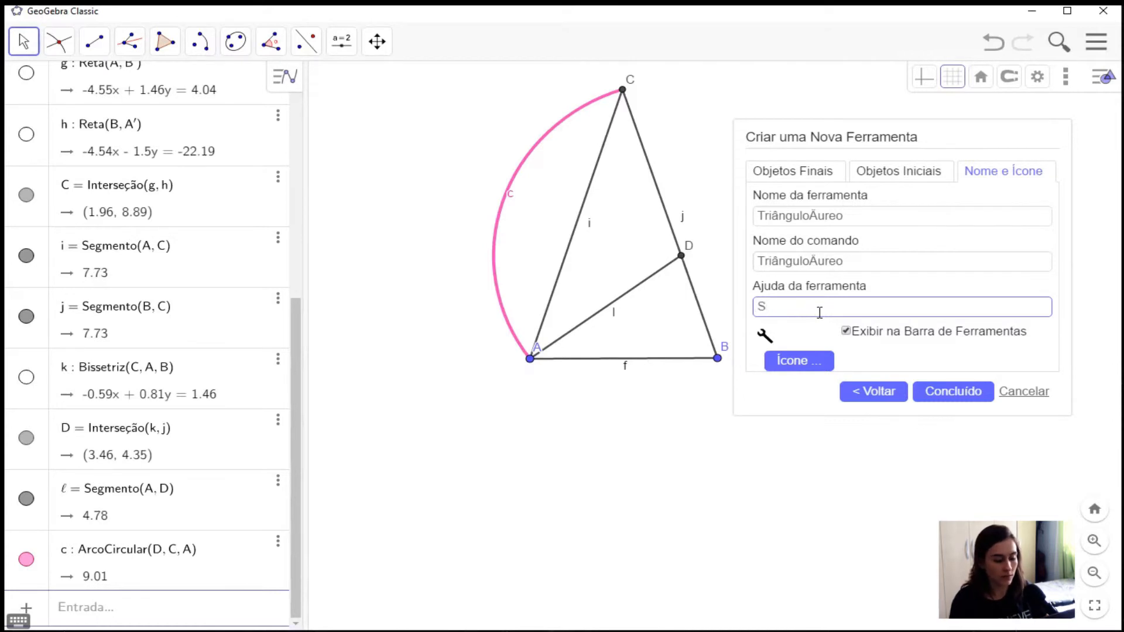
pyautogui.write('elecione')
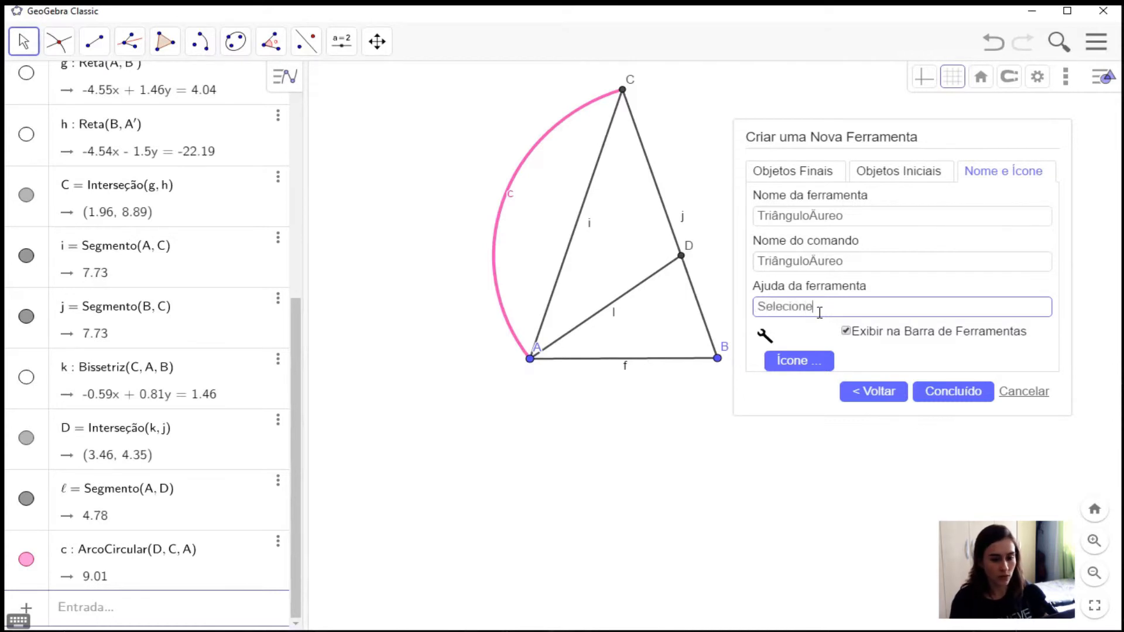
pyautogui.write(' os v')
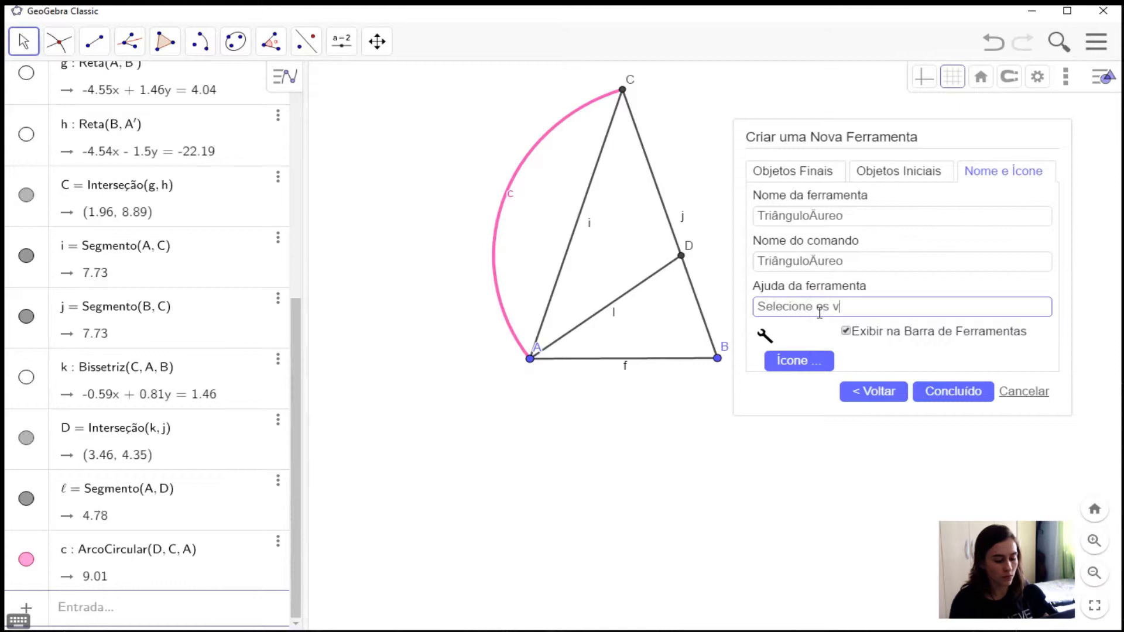
pyautogui.write('értic')
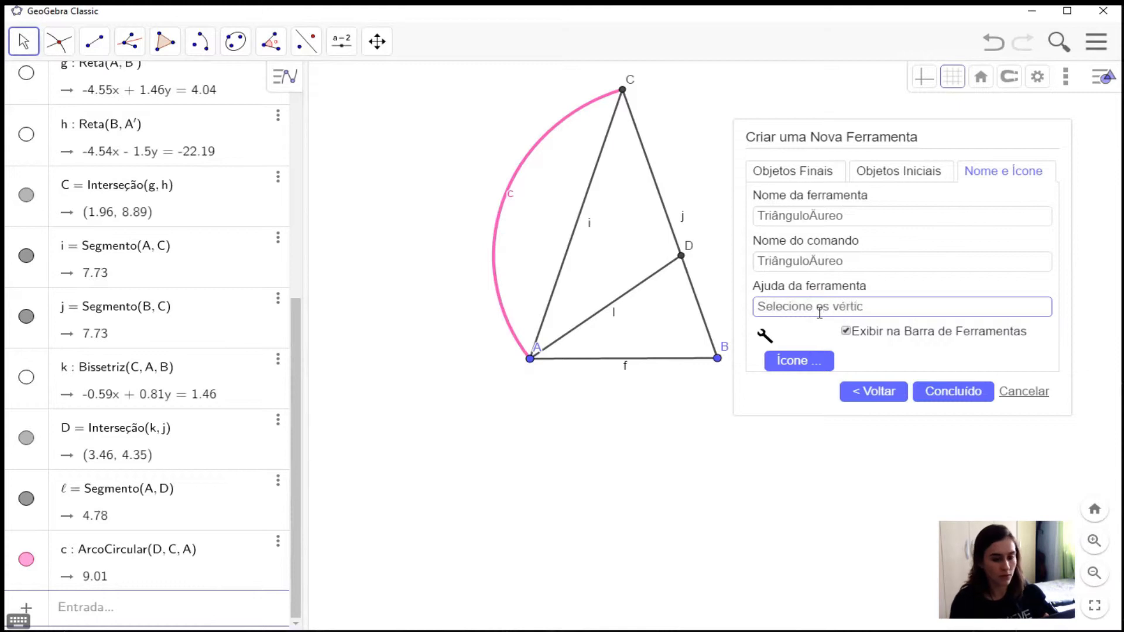
pyautogui.write('es do m')
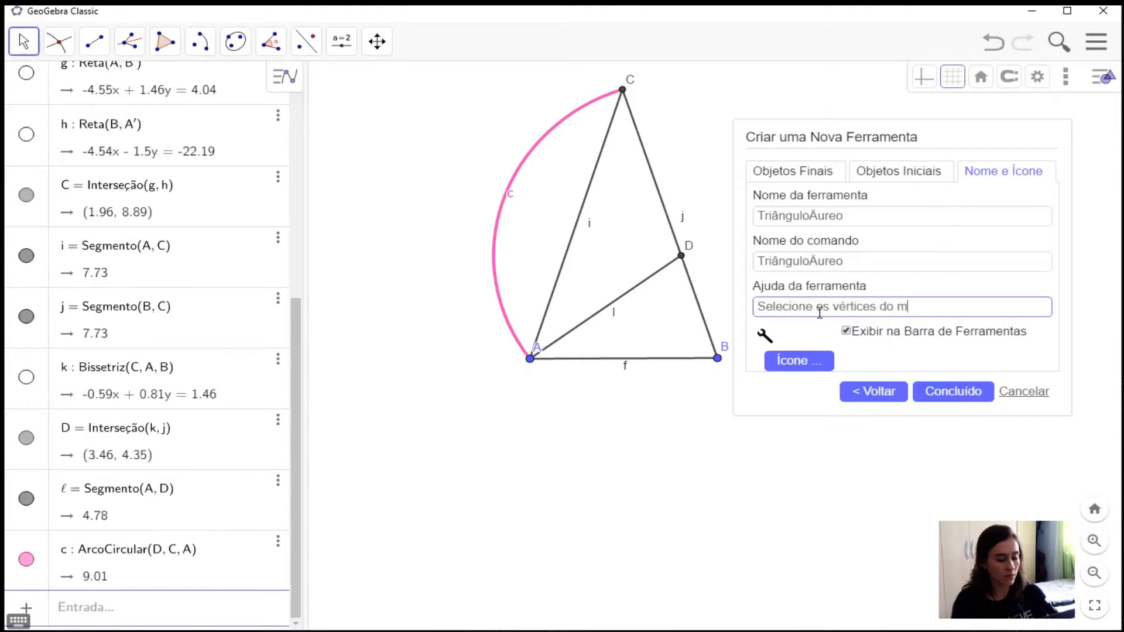
pyautogui.write('enor lado do T')
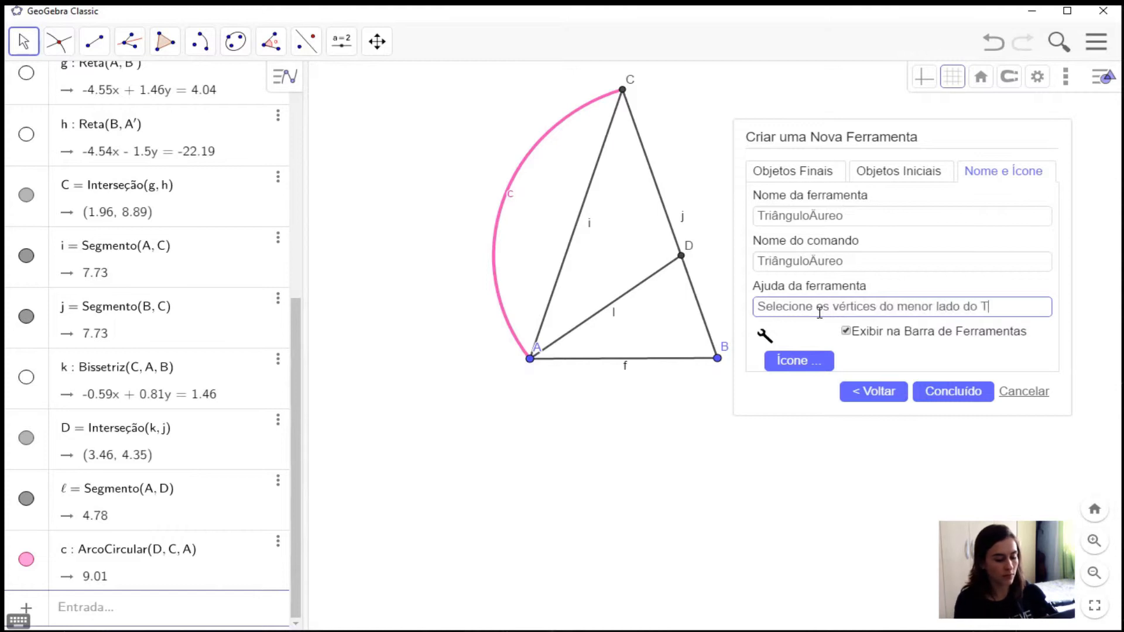
pyautogui.write('riâ')
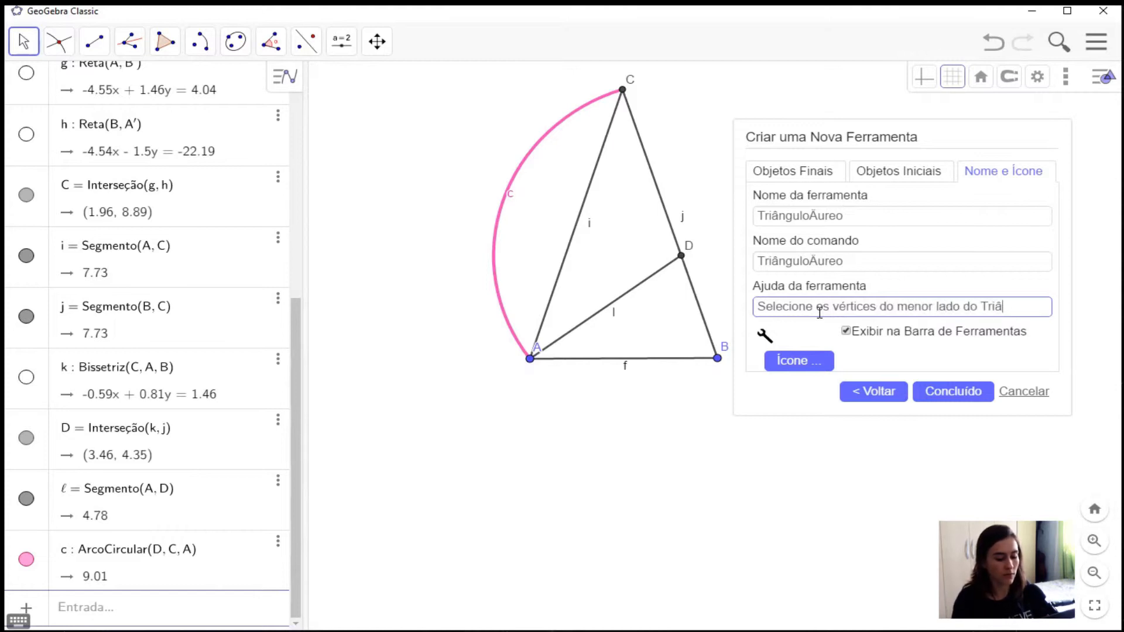
pyautogui.write('ngulo')
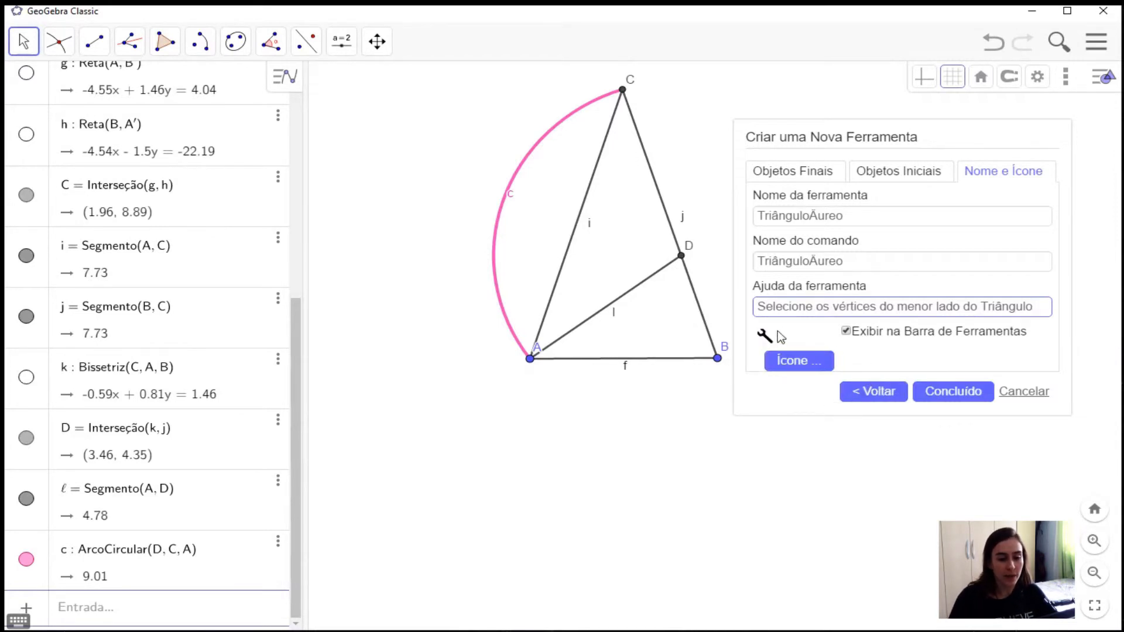
pyautogui.click(953, 391)
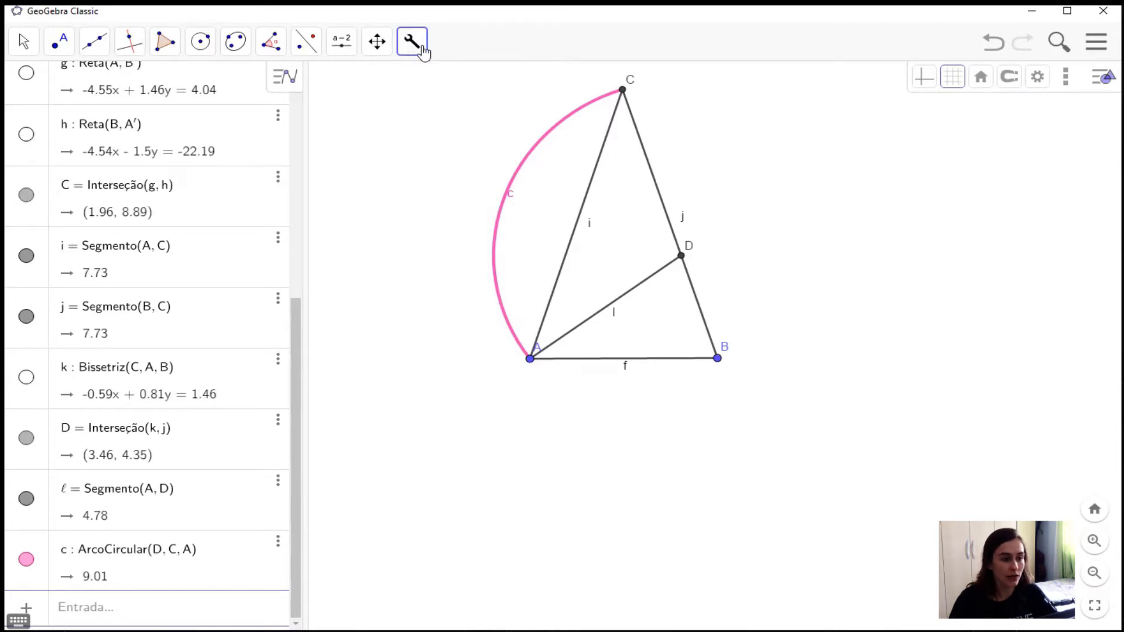
# - Apply the TriânguloÂureo tool to points B and D to subdivide triangle ABD
pyautogui.click(423, 52)
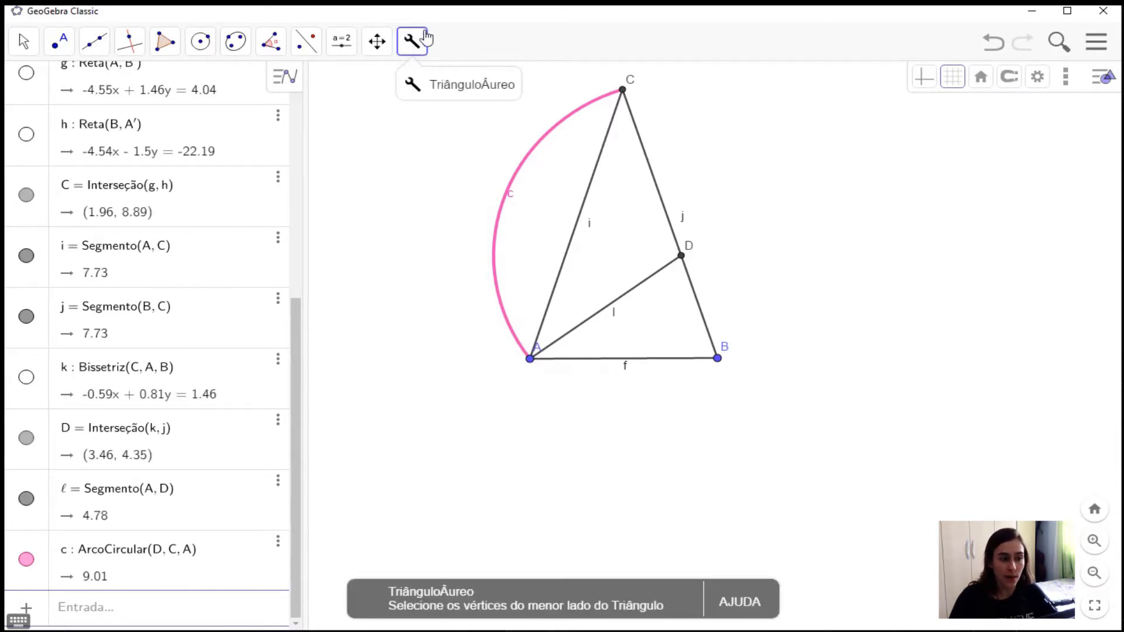
pyautogui.click(435, 94)
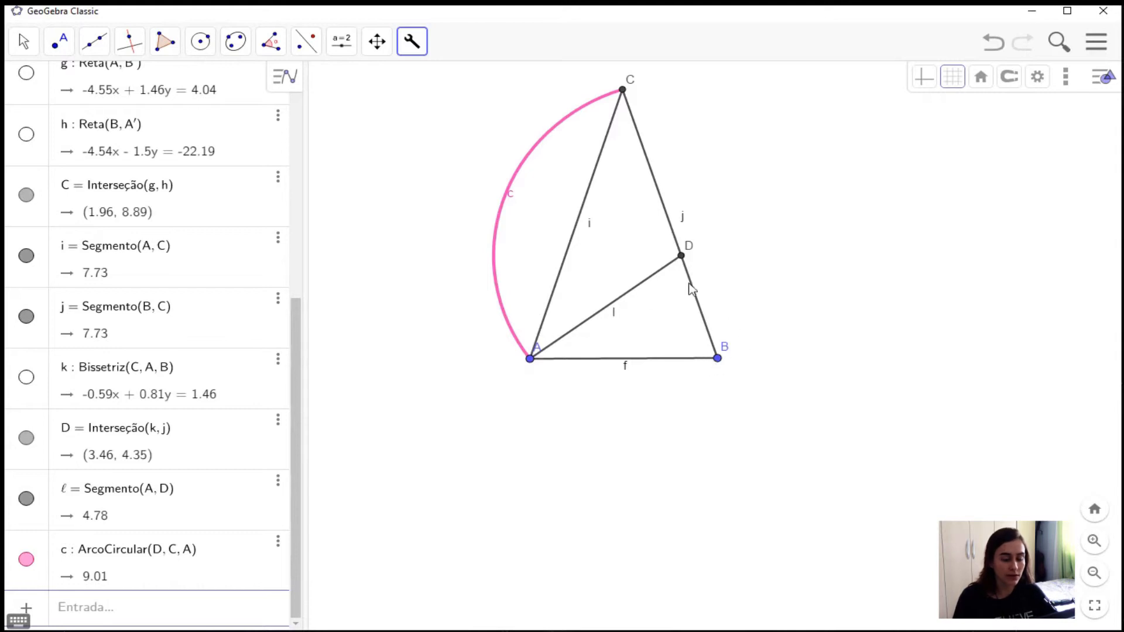
pyautogui.click(717, 358)
pyautogui.click(682, 257)
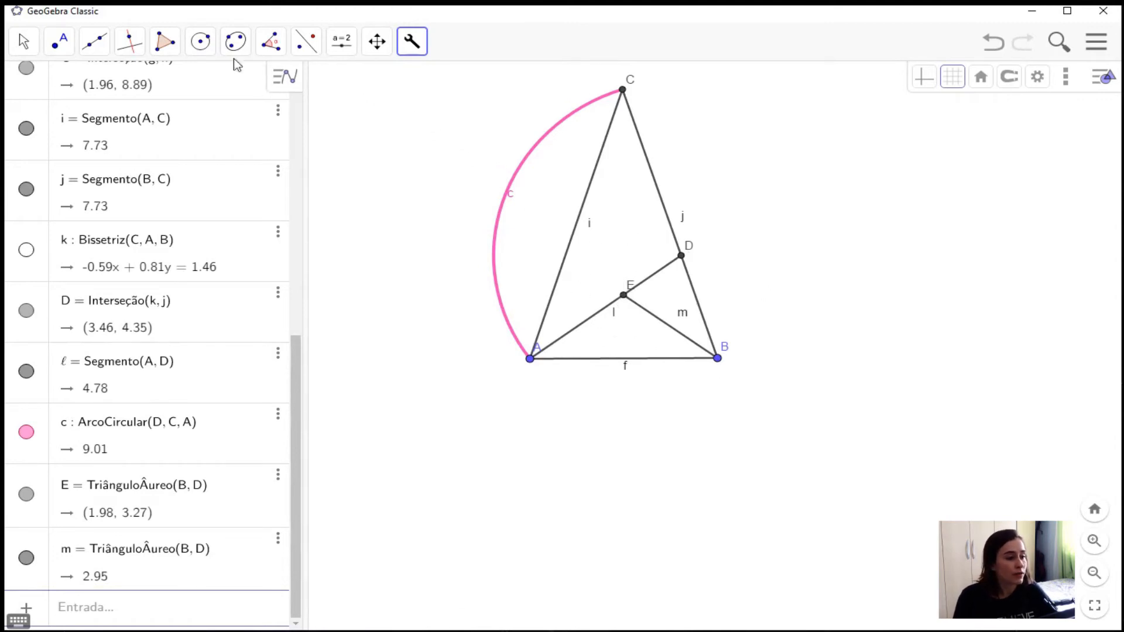
# - Draw a circular arc centred at E from point A to point B
pyautogui.click(201, 41)
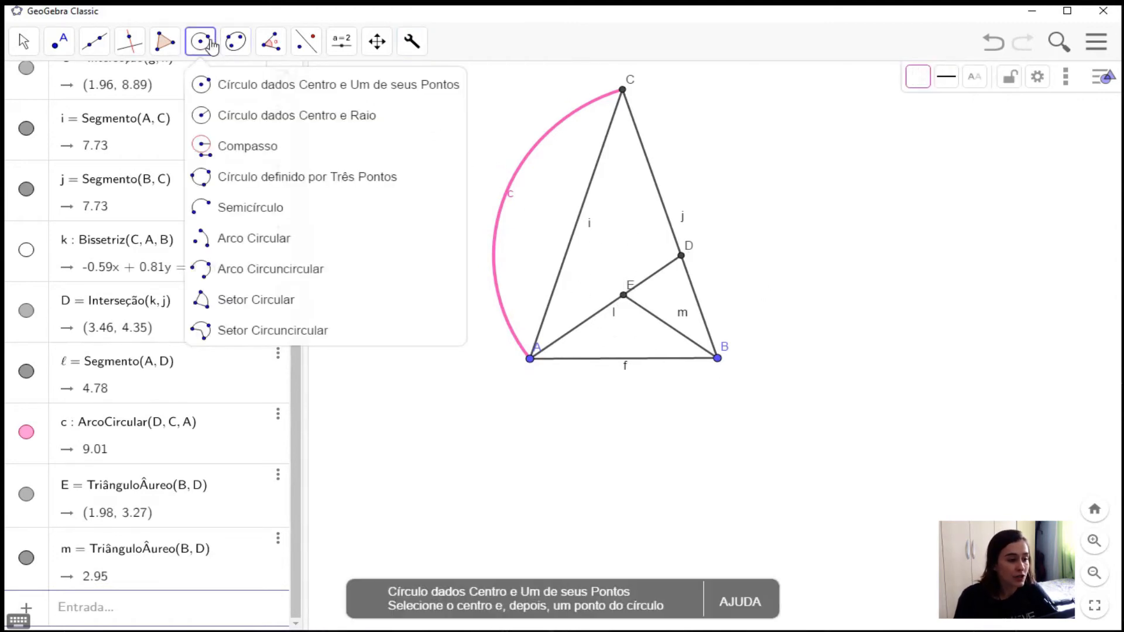
pyautogui.click(275, 249)
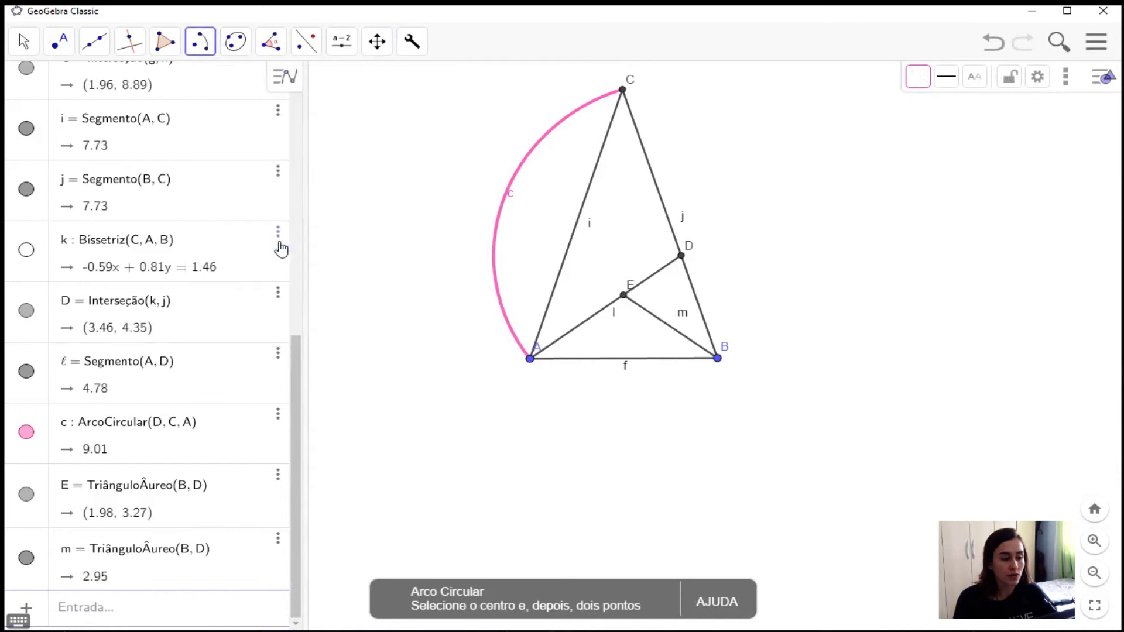
pyautogui.click(623, 295)
pyautogui.click(530, 359)
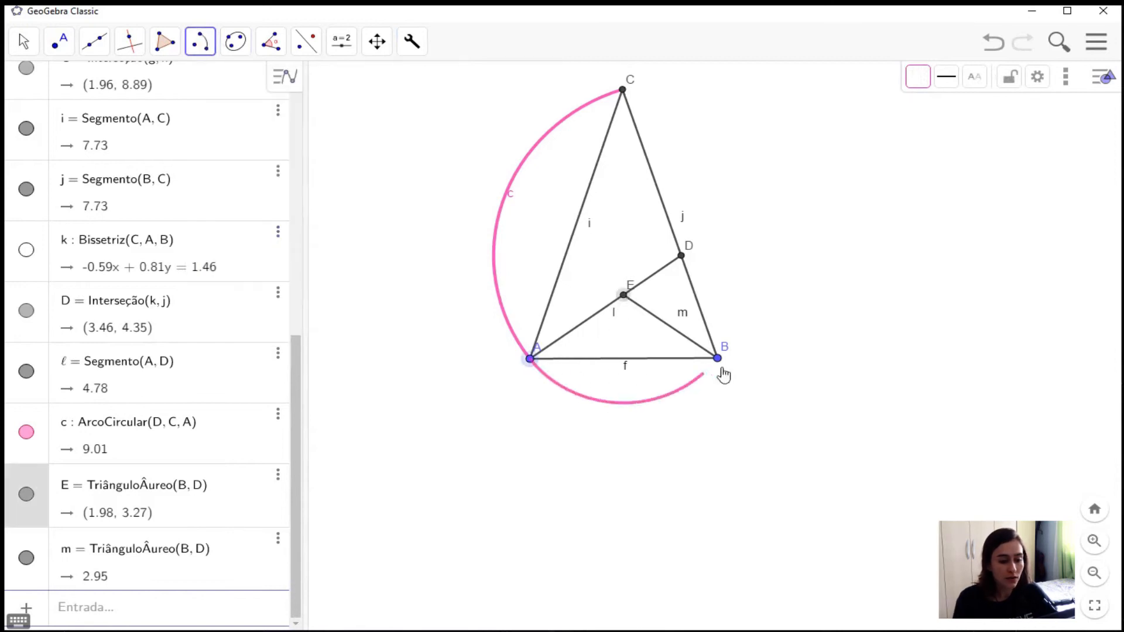
pyautogui.click(717, 358)
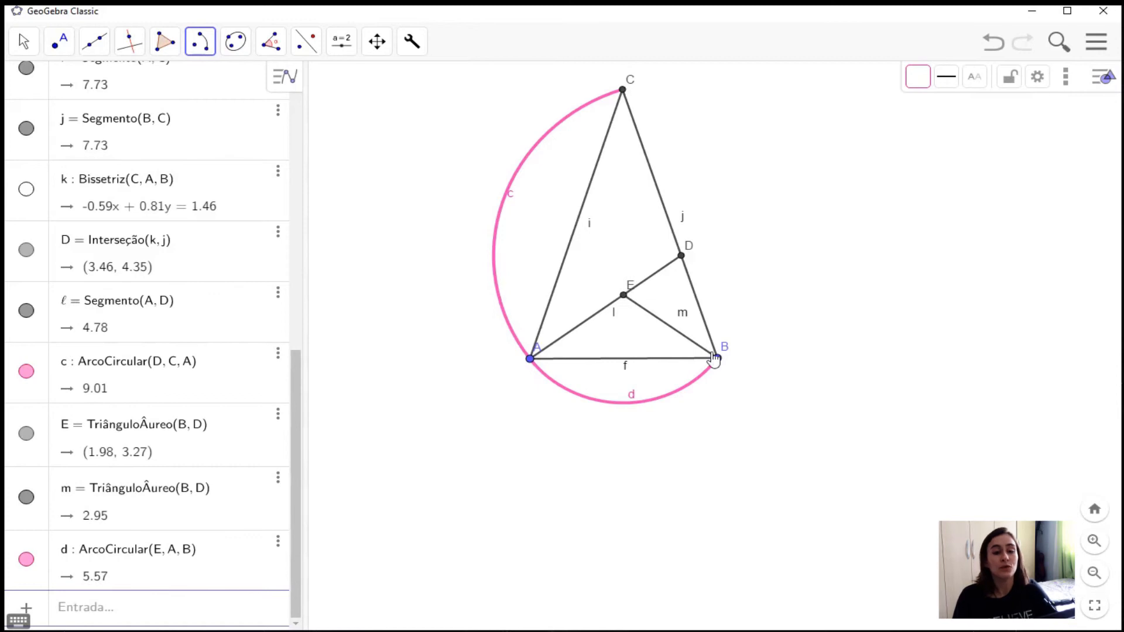
# - Colour the arc from A to B blue and switch back to the Move tool
pyautogui.click(917, 76)
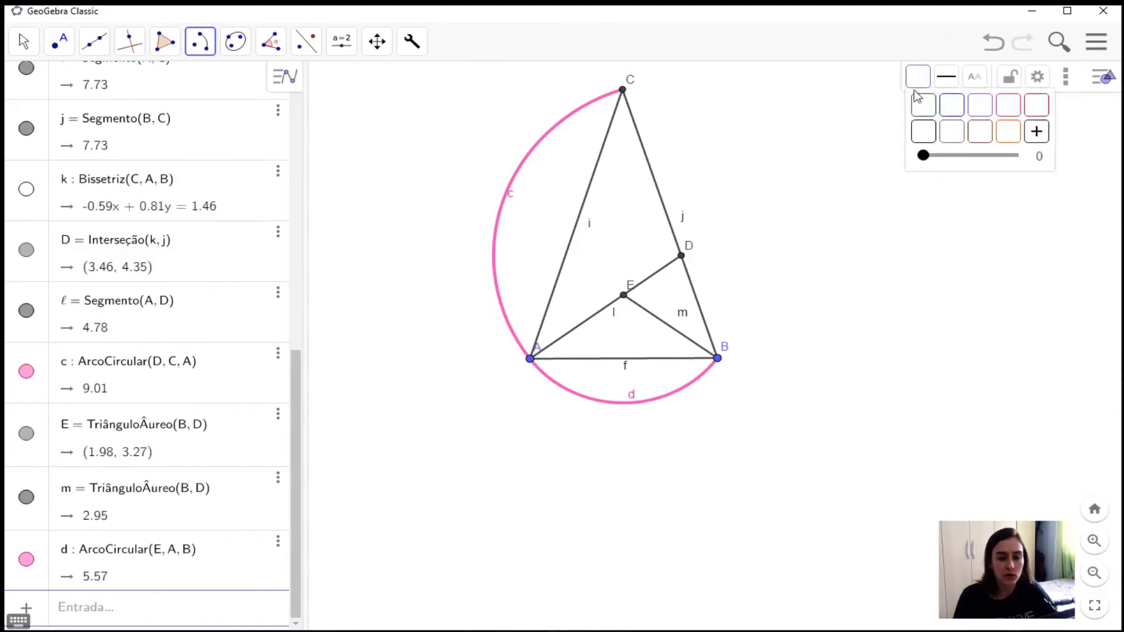
pyautogui.click(953, 105)
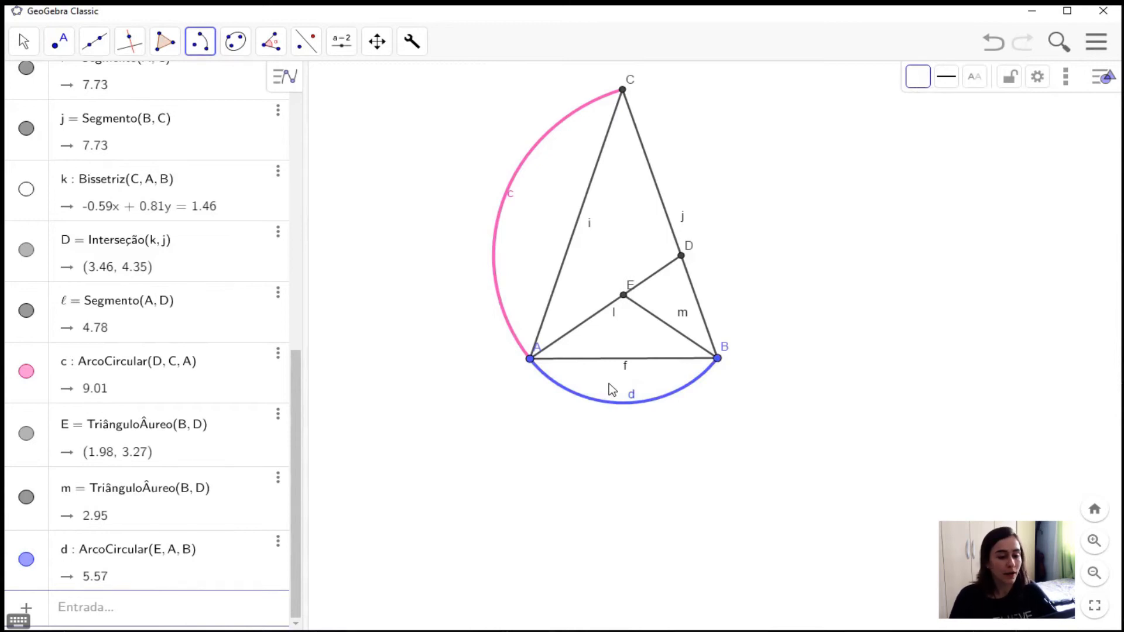
pyautogui.scroll(5, 769, 329)
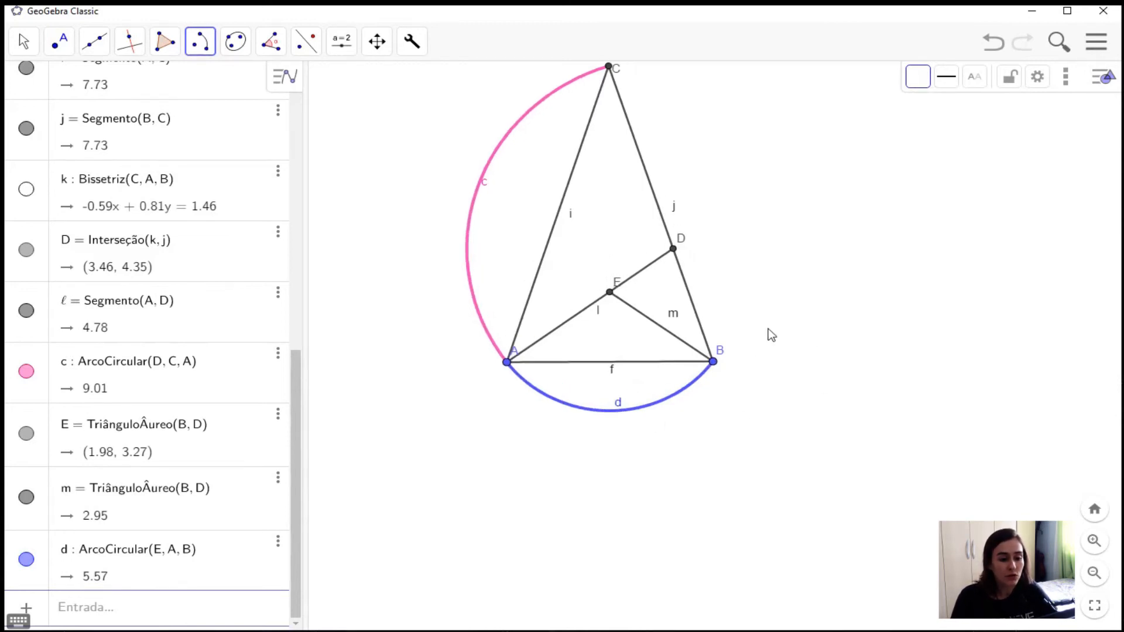
pyautogui.click(21, 43)
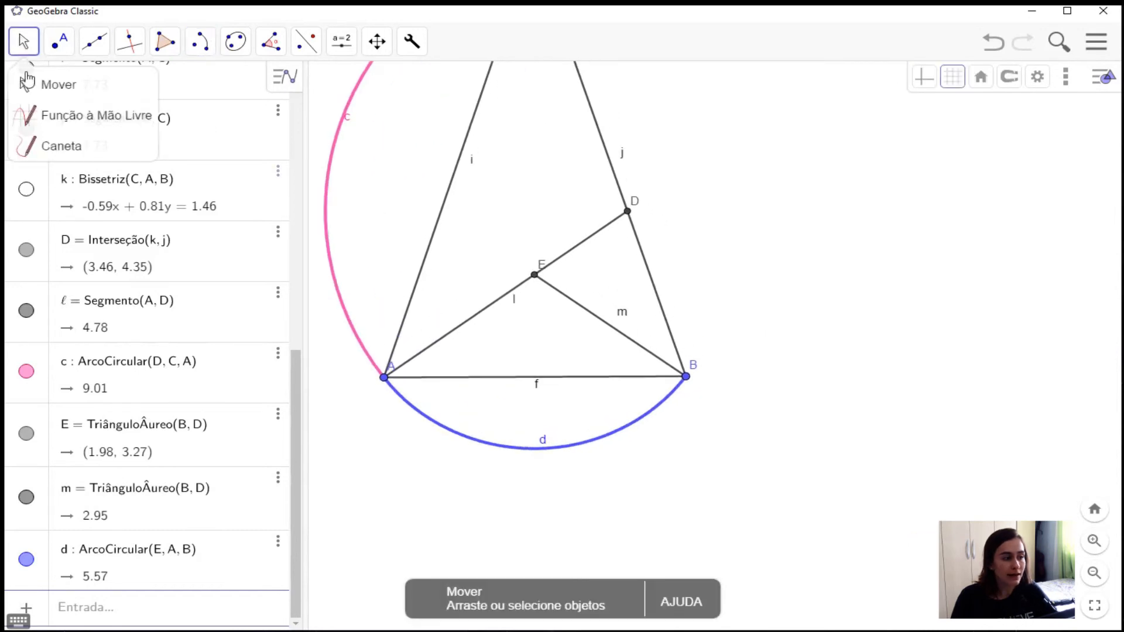
# - Apply the TriânguloÂureo tool to points D and E to subdivide triangle BDE
pyautogui.moveTo(736, 202); pyautogui.dragTo(870, 304)
pyautogui.scroll(3, 810, 307)
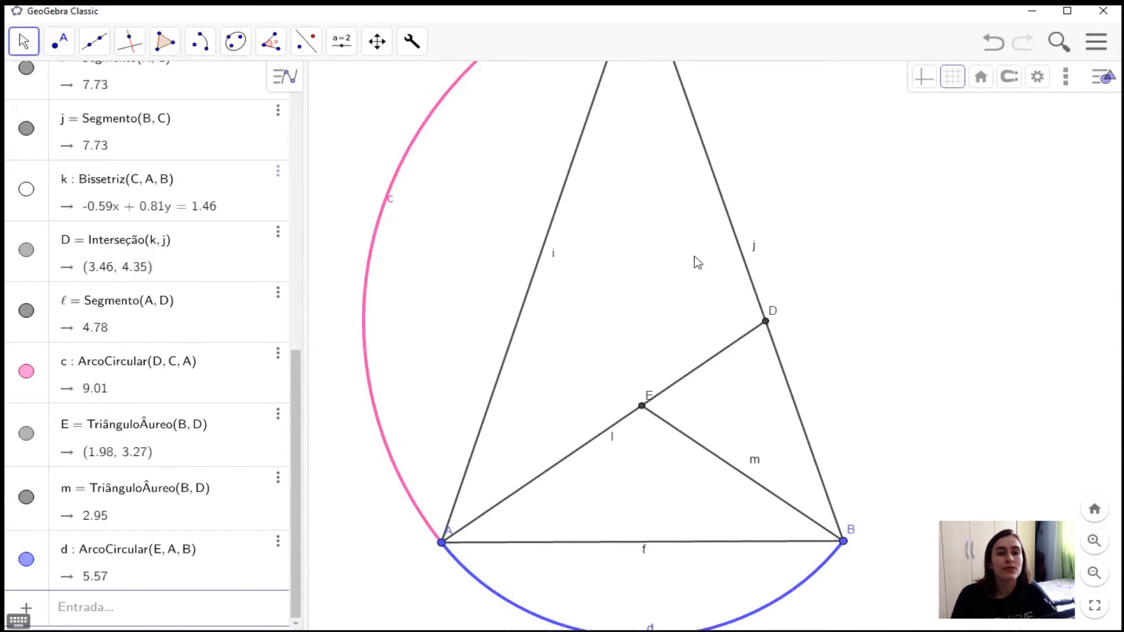
pyautogui.click(412, 41)
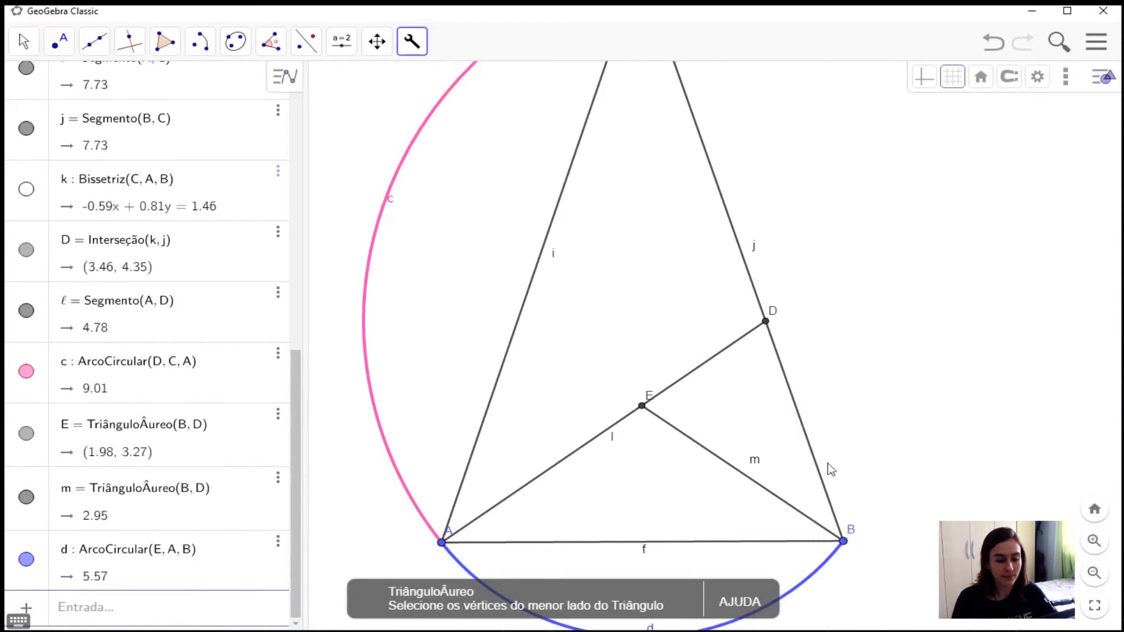
pyautogui.click(765, 321)
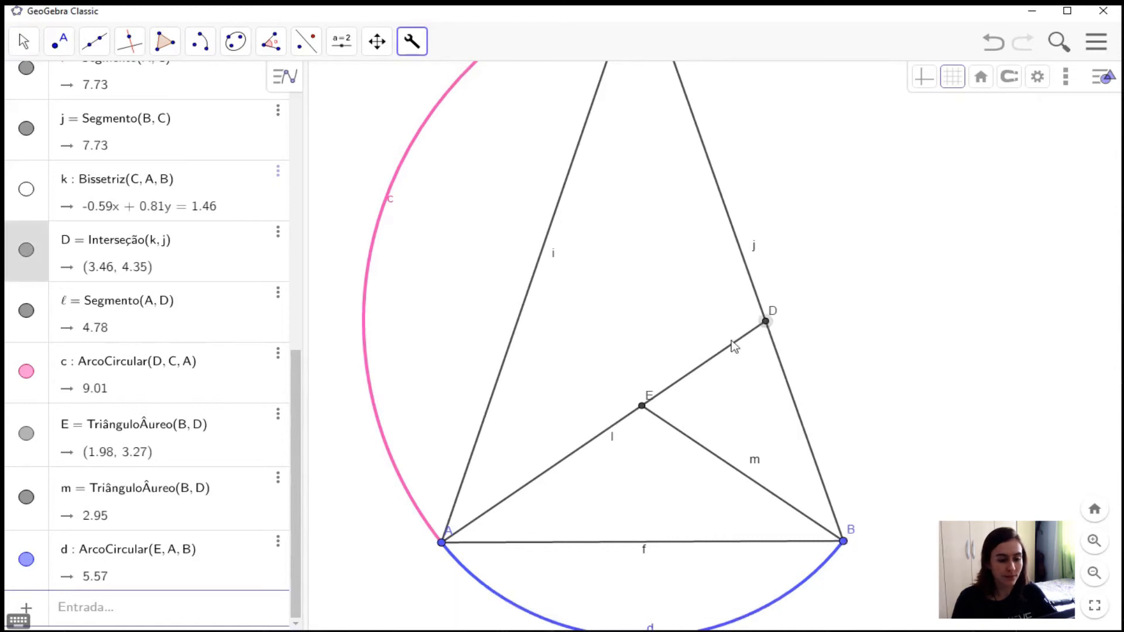
pyautogui.click(642, 407)
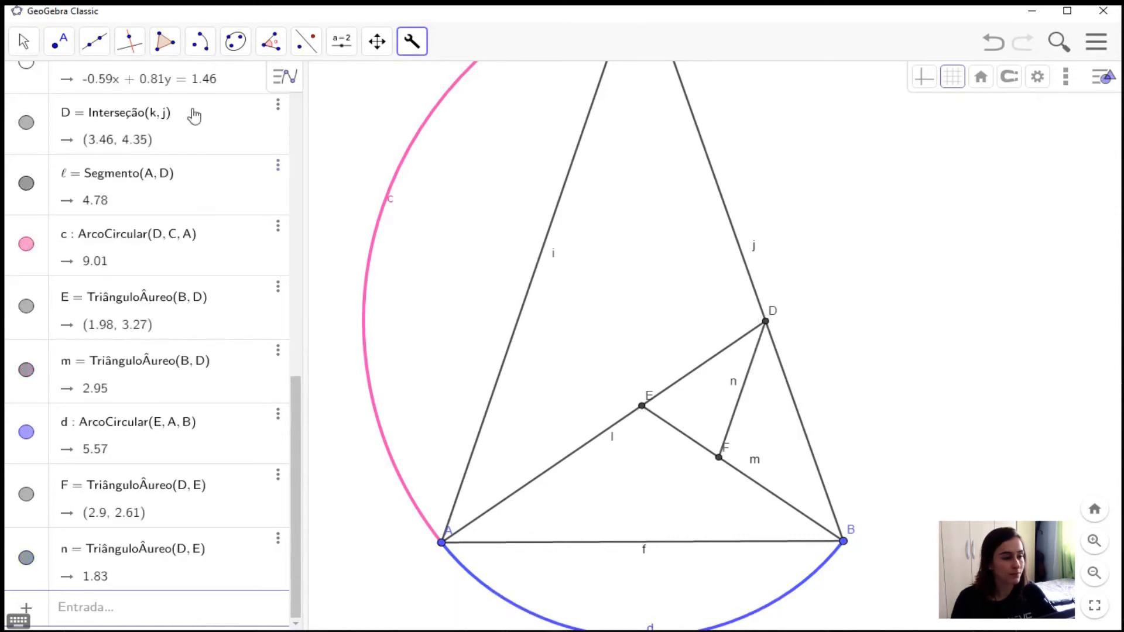
# - Draw a circular arc centred at F from point B to point D
pyautogui.click(200, 42)
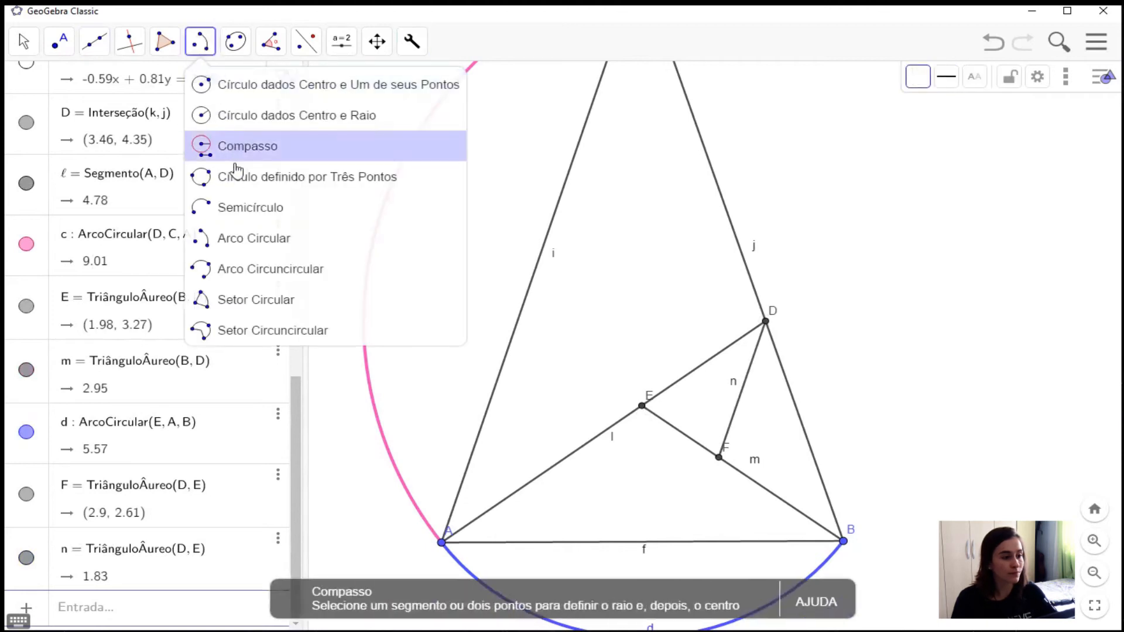
pyautogui.click(244, 246)
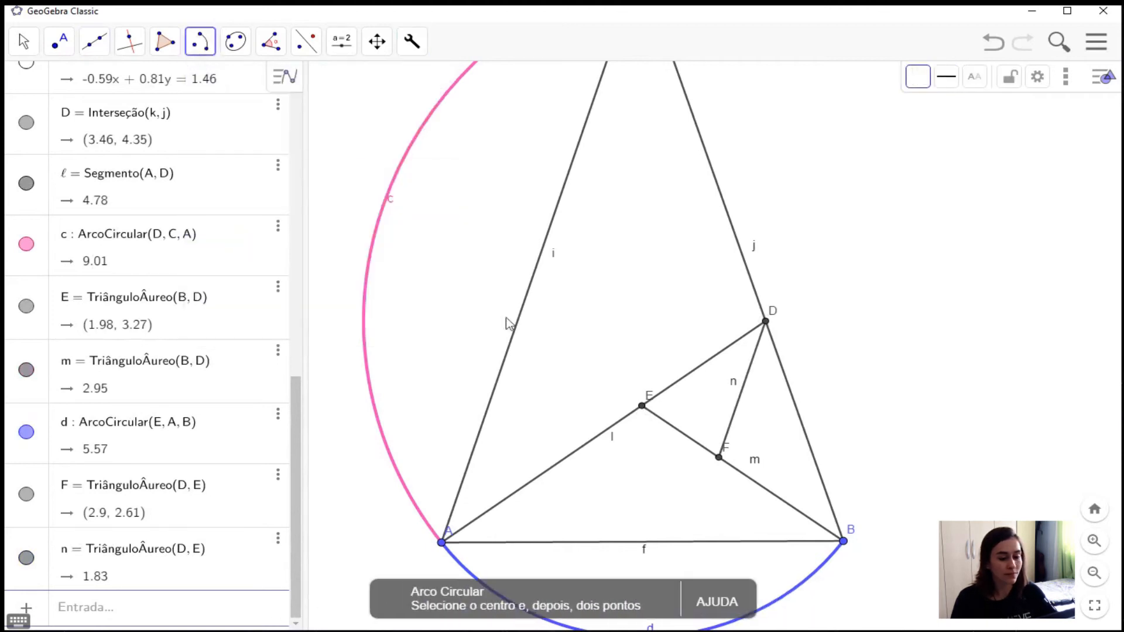
pyautogui.click(719, 458)
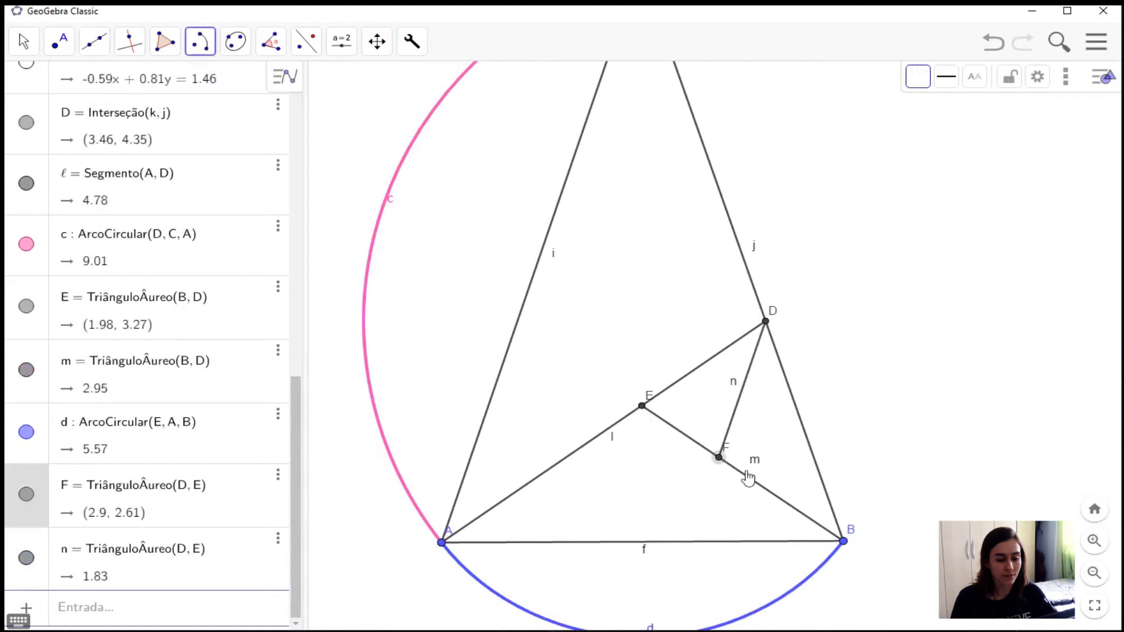
pyautogui.click(847, 543)
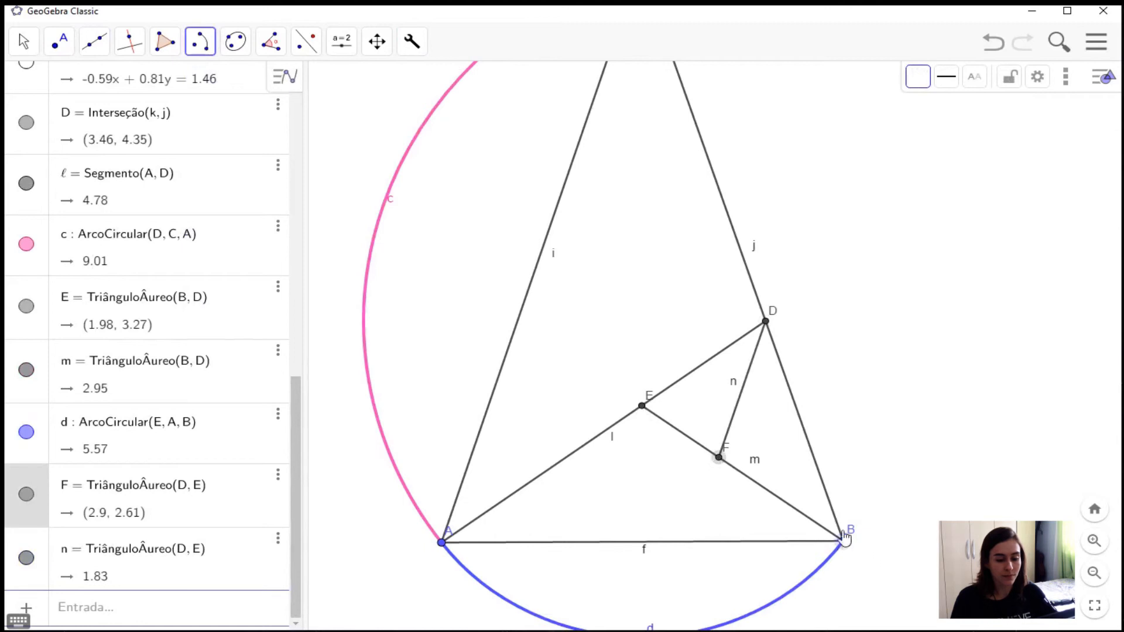
pyautogui.click(765, 328)
# - Colour the arc from B to D brown and hide its label
pyautogui.click(917, 76)
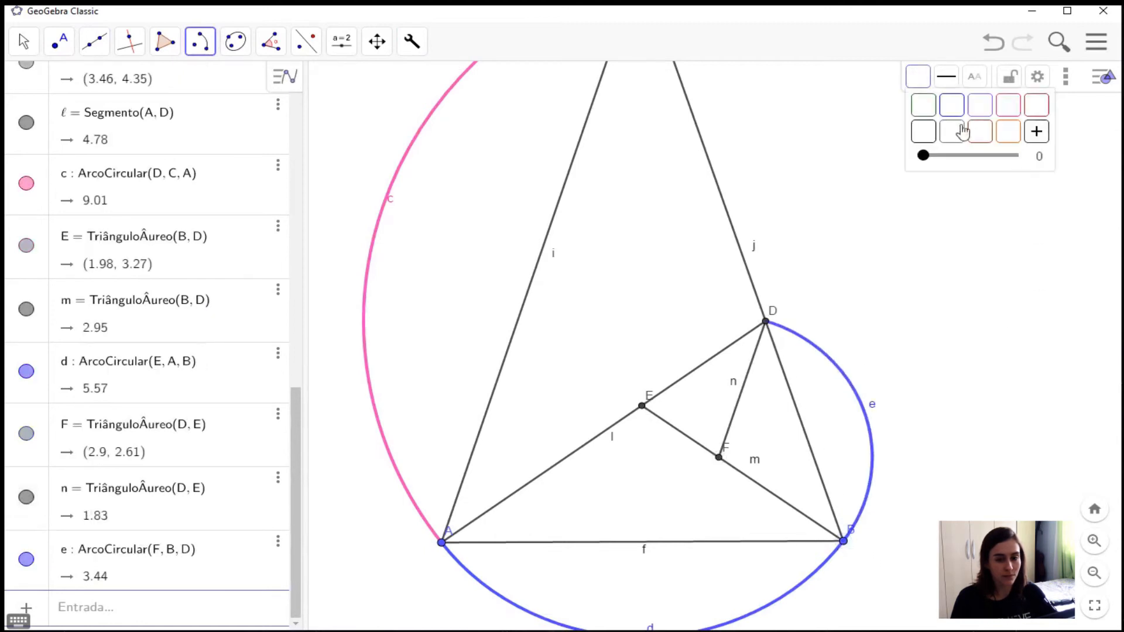
pyautogui.click(980, 131)
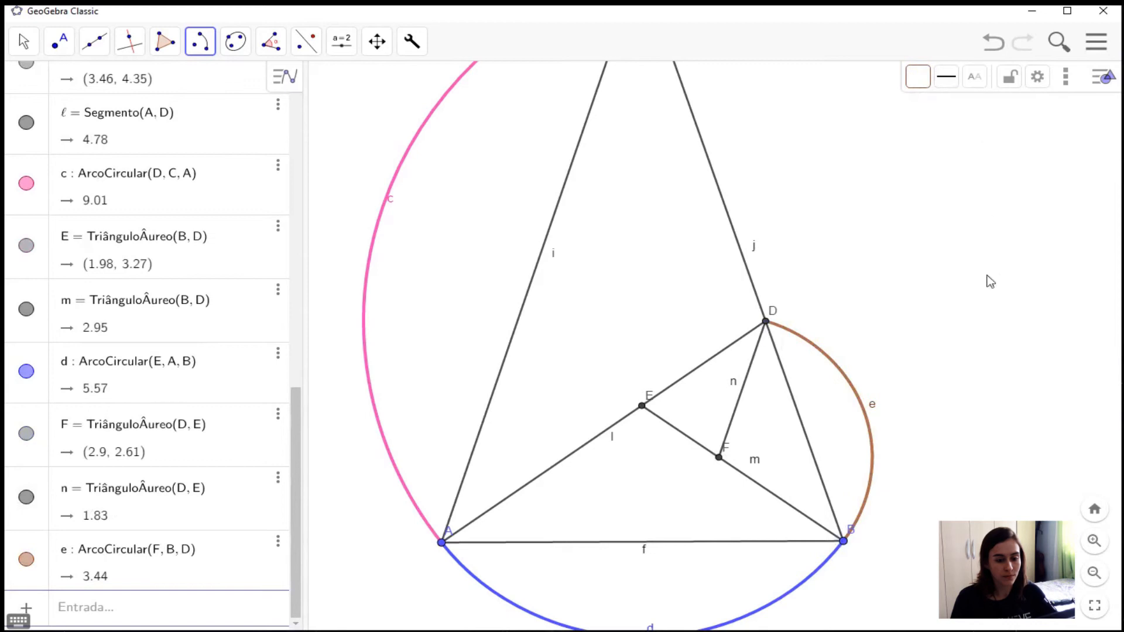
pyautogui.click(976, 78)
pyautogui.click(978, 101)
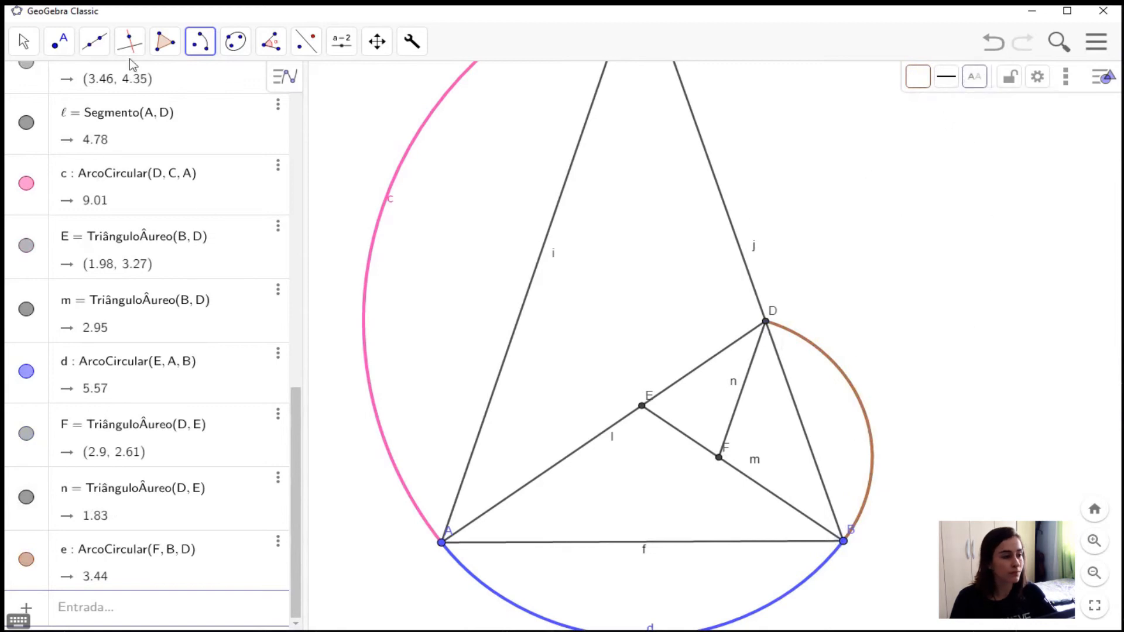
# - Apply the TriânguloÂureo tool to points E and F to subdivide triangle DEF
pyautogui.click(411, 41)
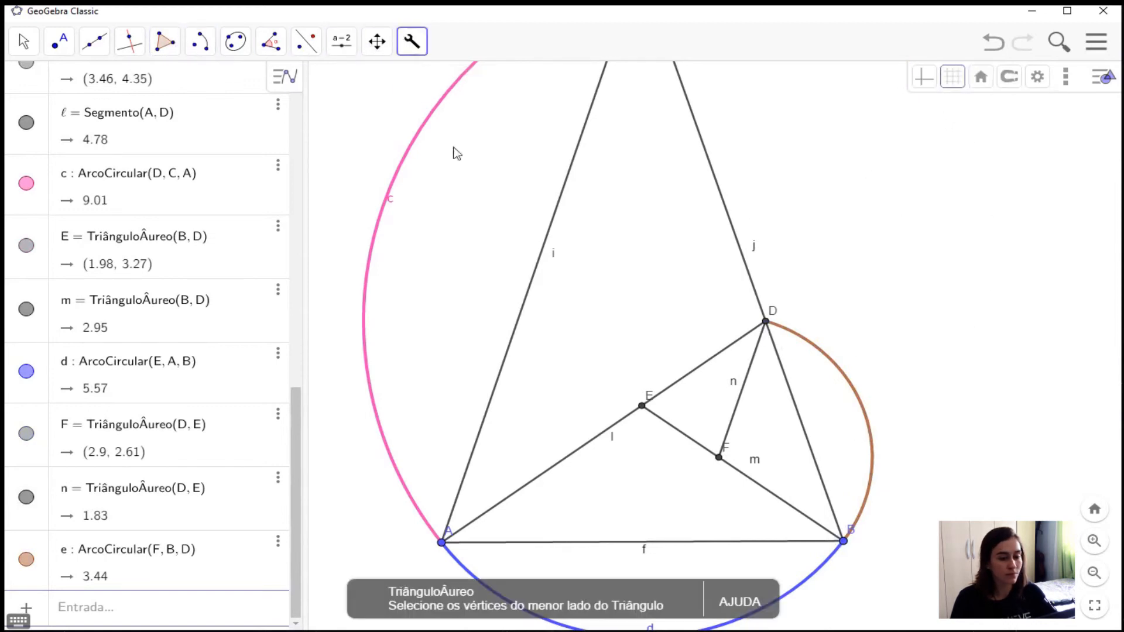
pyautogui.click(643, 407)
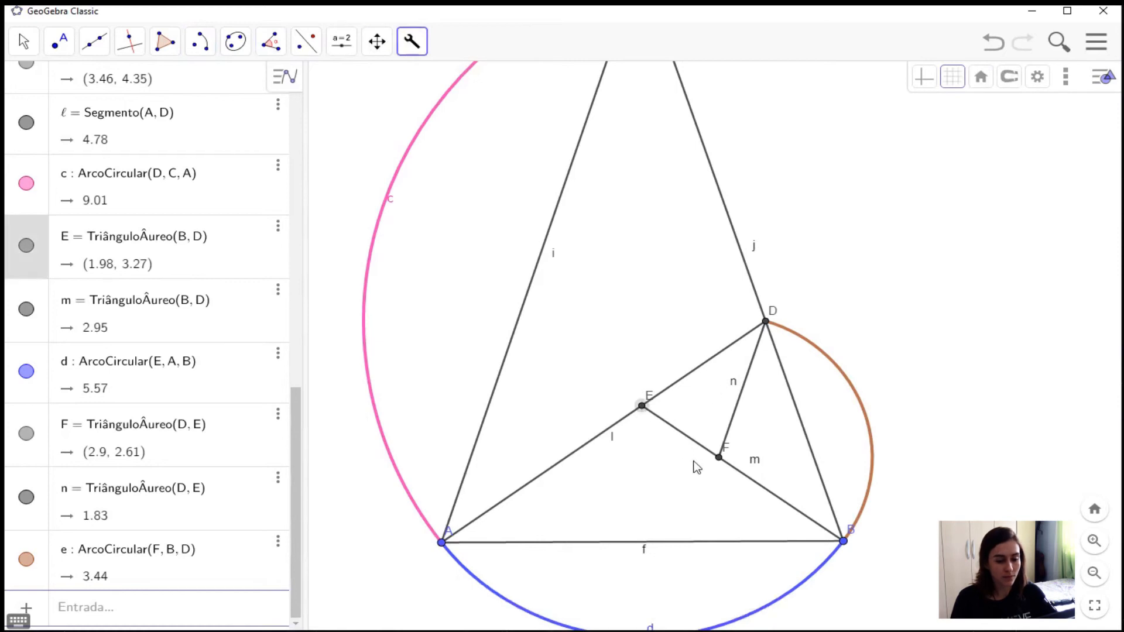
pyautogui.click(719, 461)
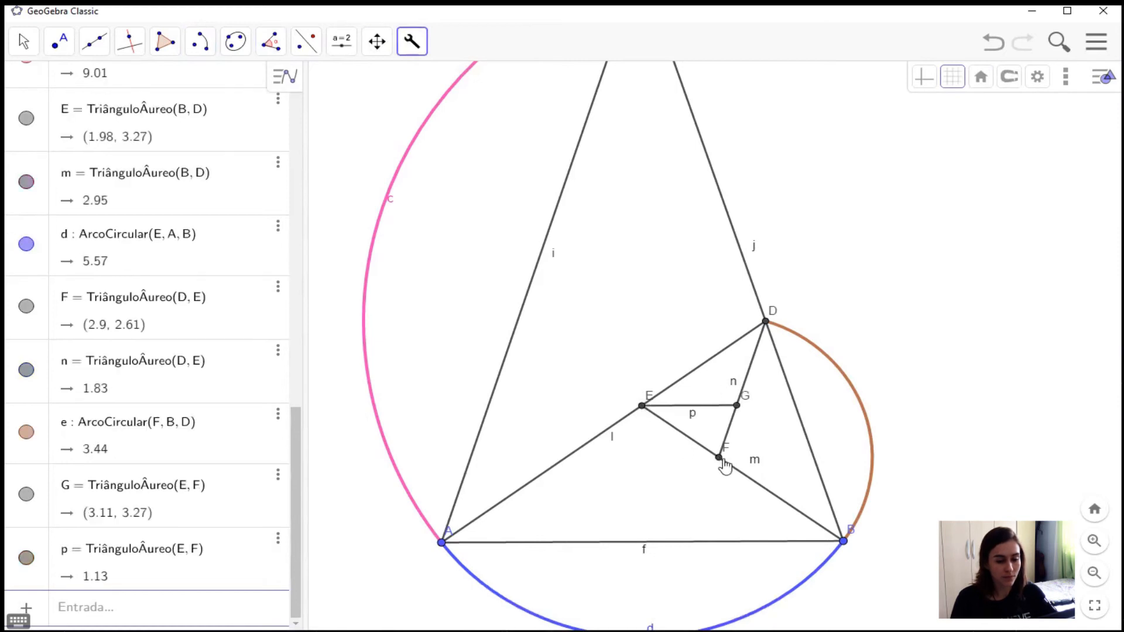
# - Draw a circular arc centred at G from point D to point E
pyautogui.click(206, 40)
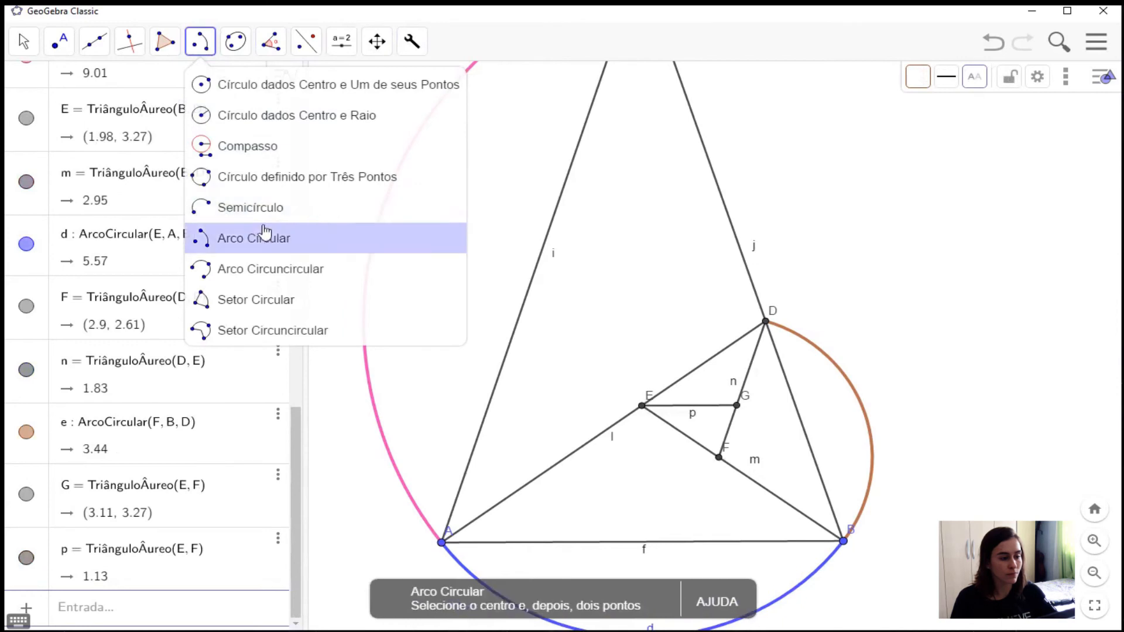
pyautogui.click(343, 245)
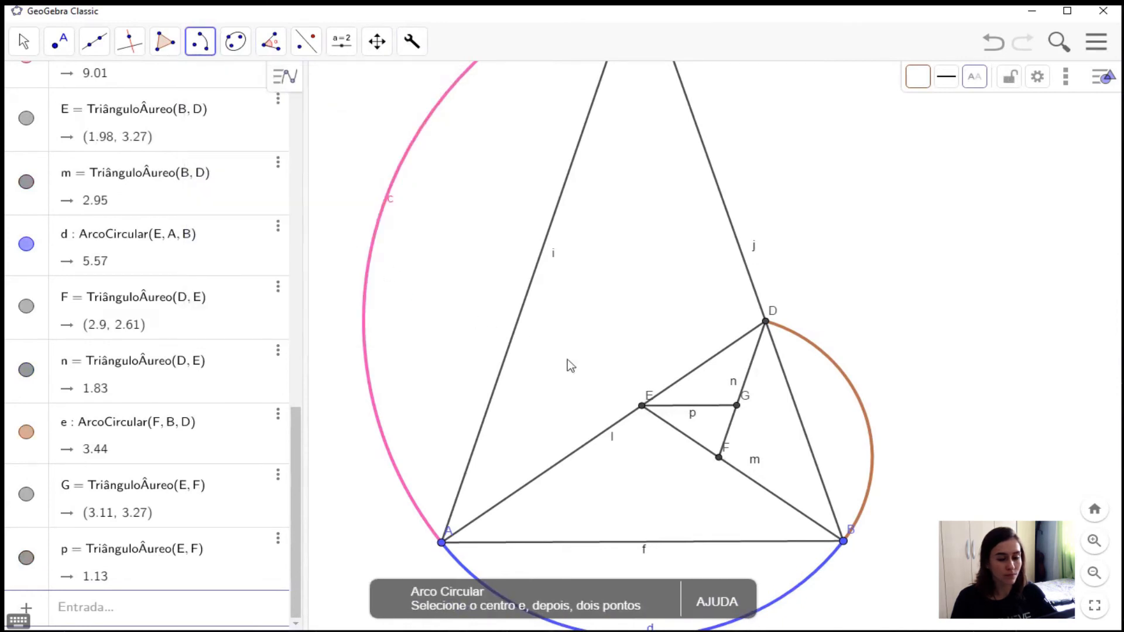
pyautogui.click(738, 408)
pyautogui.click(767, 324)
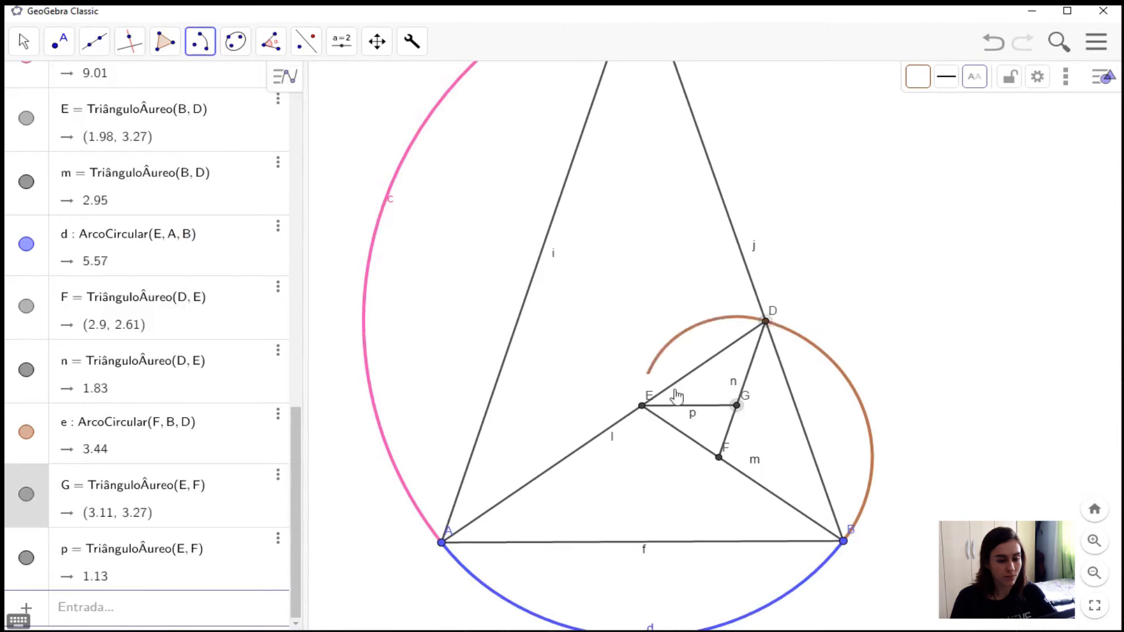
pyautogui.click(643, 407)
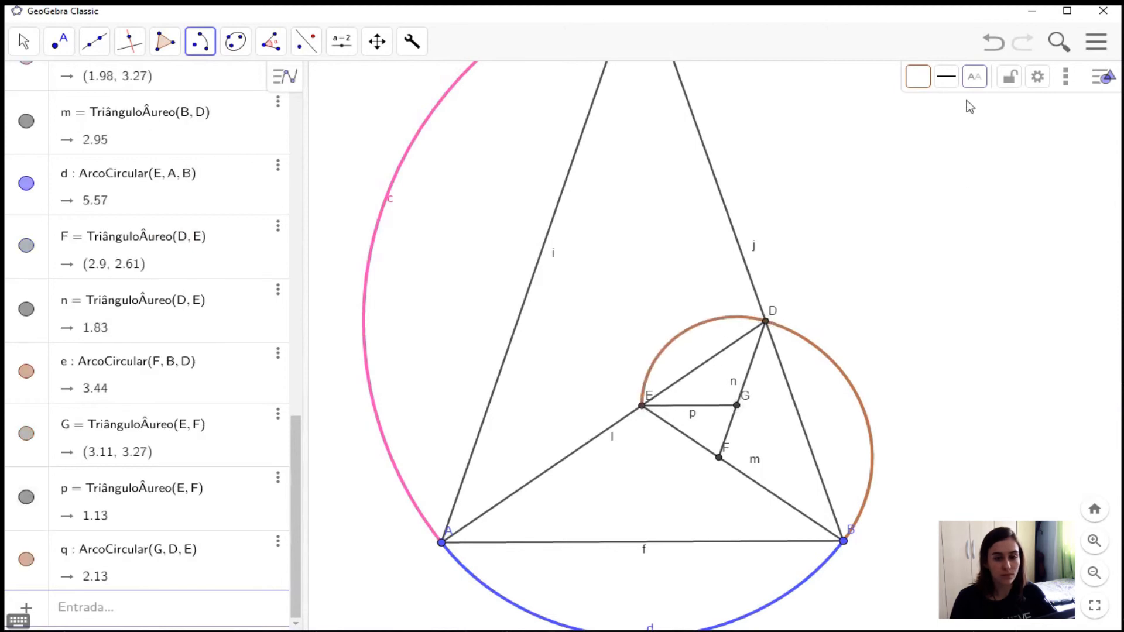
# - Colour the arc from D to E grey and hide its label
pyautogui.click(947, 81)
pyautogui.click(927, 86)
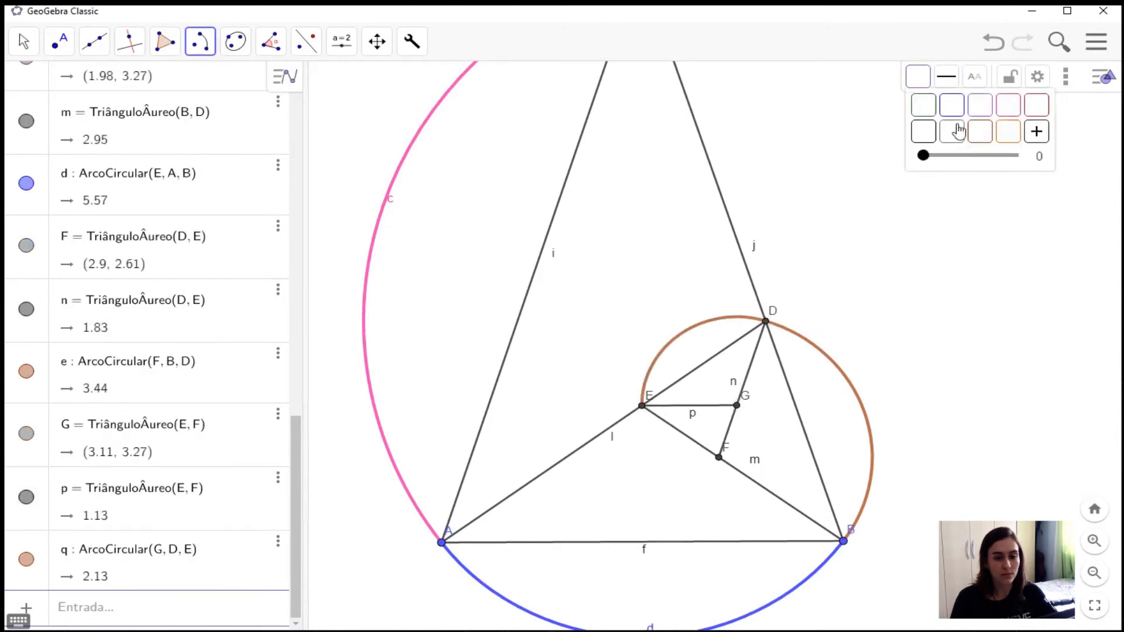
pyautogui.click(952, 132)
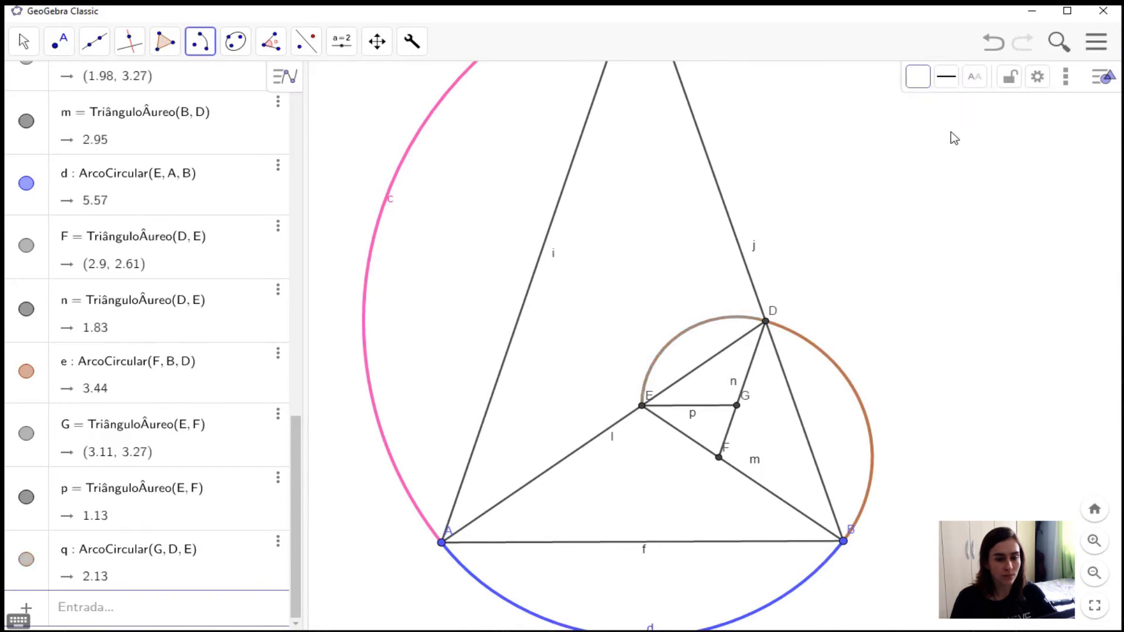
pyautogui.click(974, 77)
pyautogui.click(988, 101)
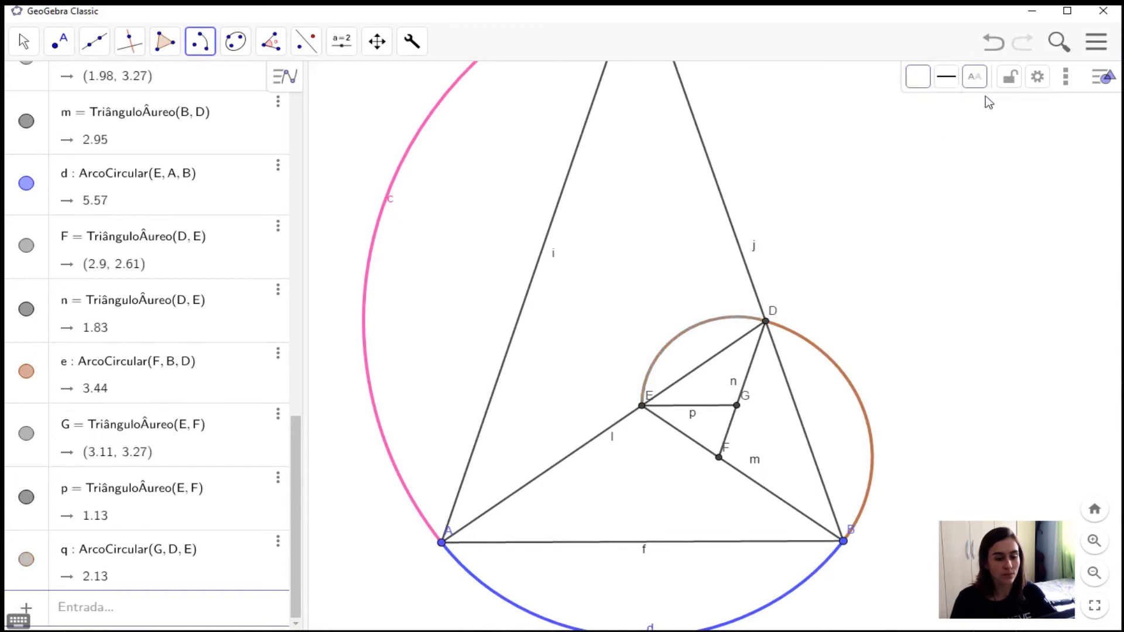
# - Apply the TriânguloÂureo tool to points F and G to subdivide triangle EFG
pyautogui.click(412, 42)
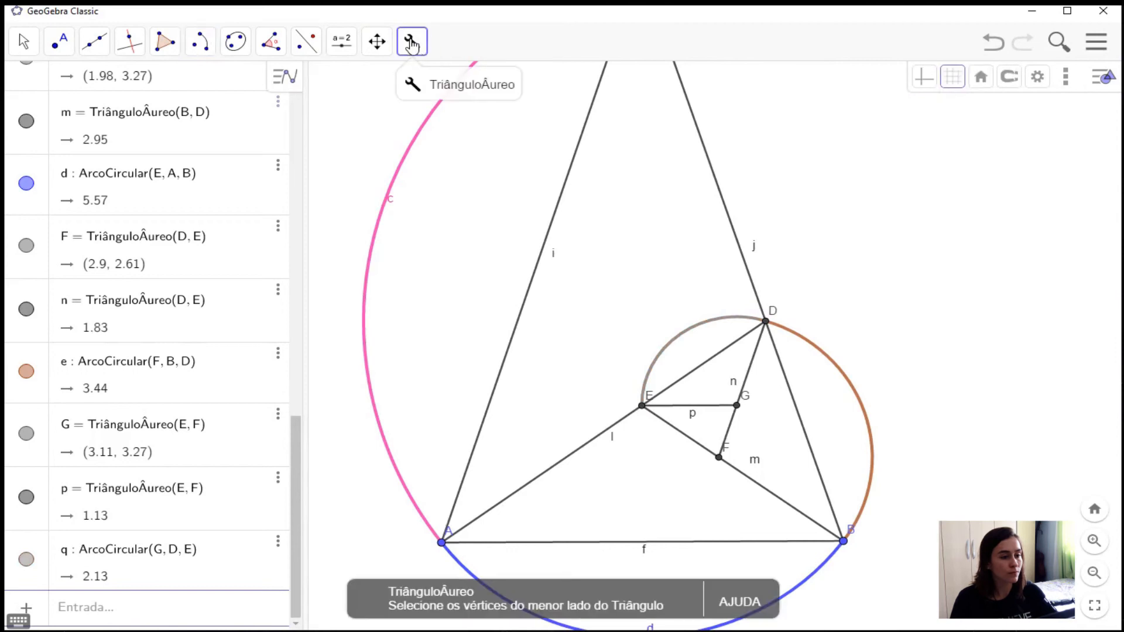
pyautogui.click(717, 457)
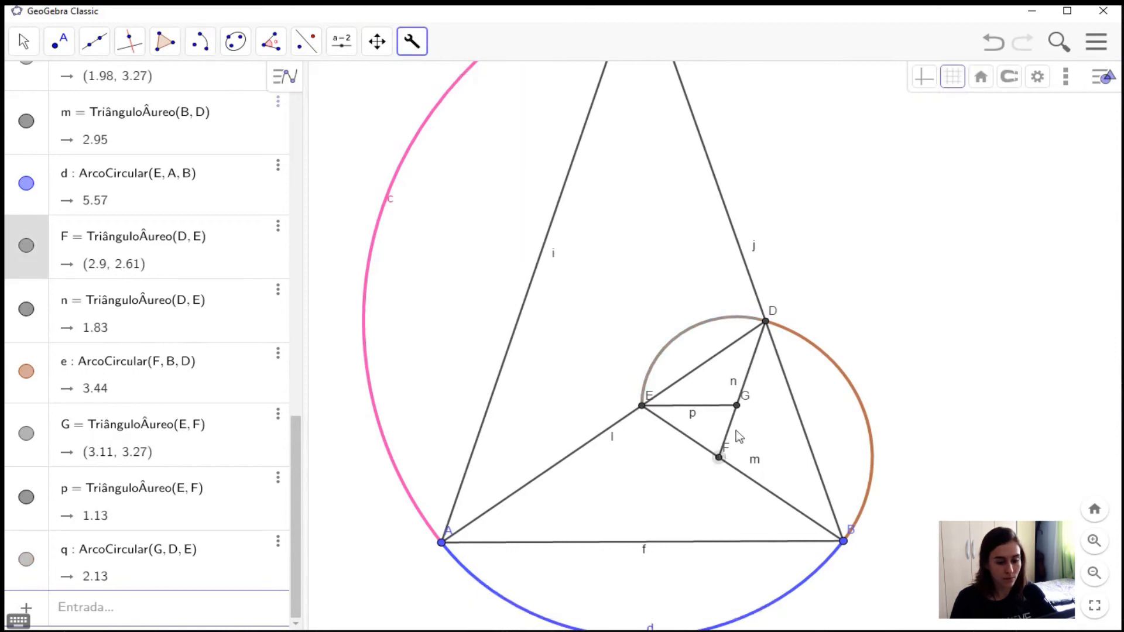
pyautogui.click(737, 408)
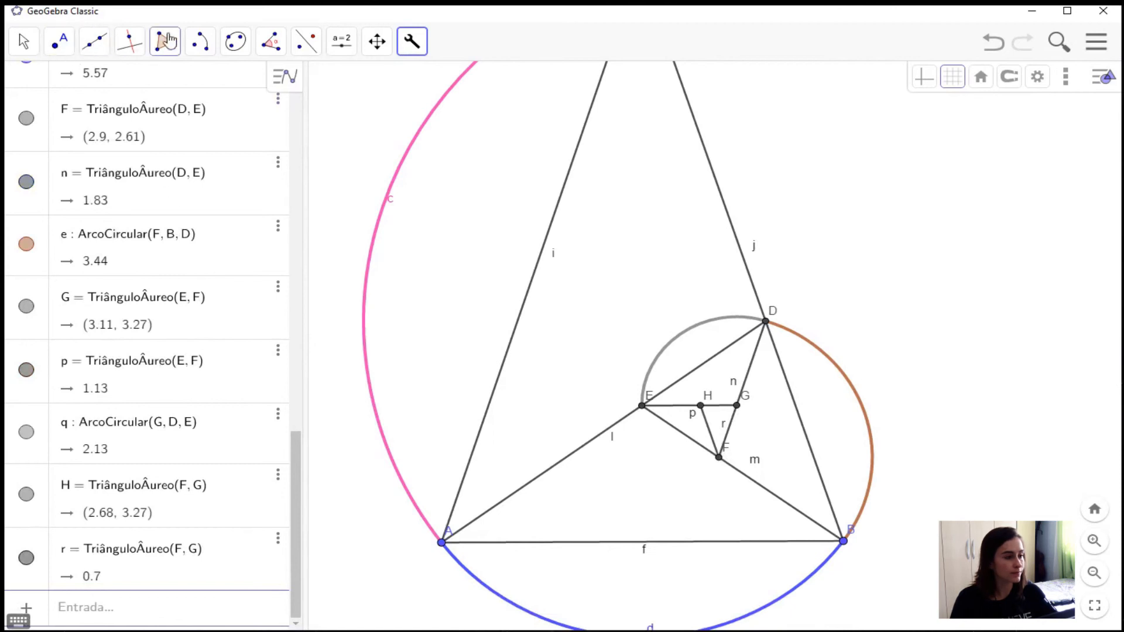
# - Draw a circular arc centred at H from point E to point F and colour it green
pyautogui.click(200, 41)
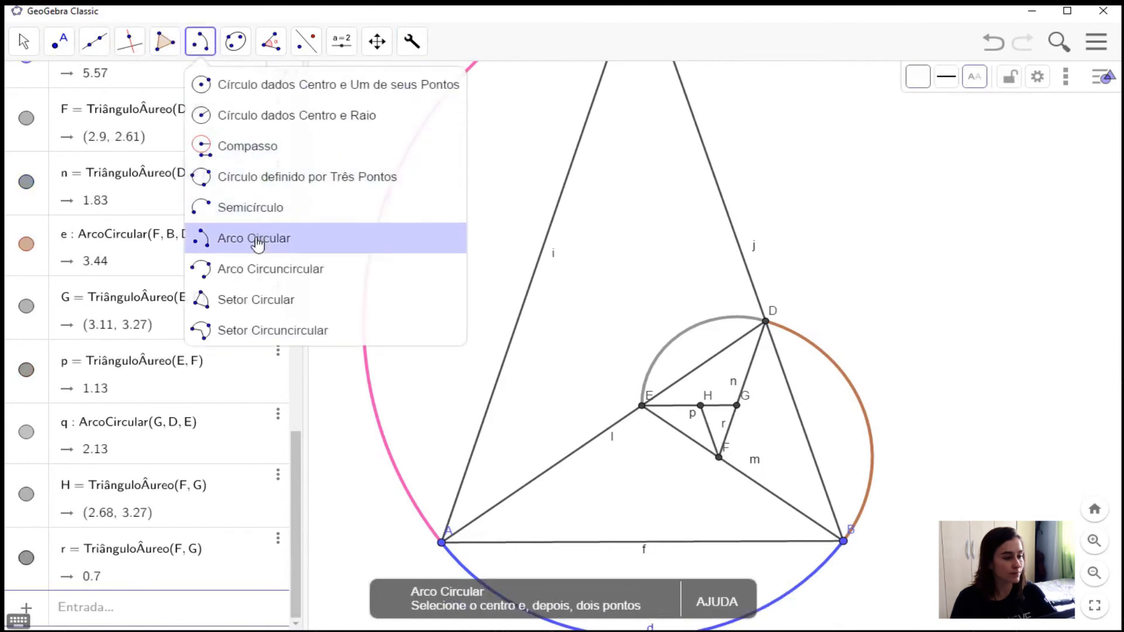
pyautogui.click(311, 241)
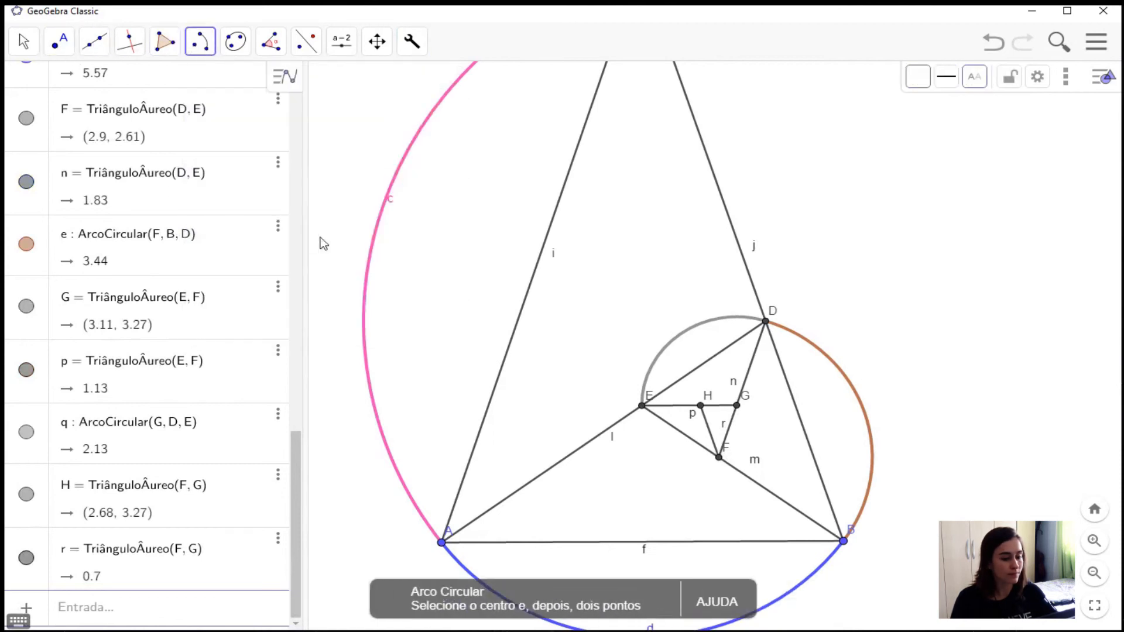
pyautogui.click(701, 406)
pyautogui.click(642, 405)
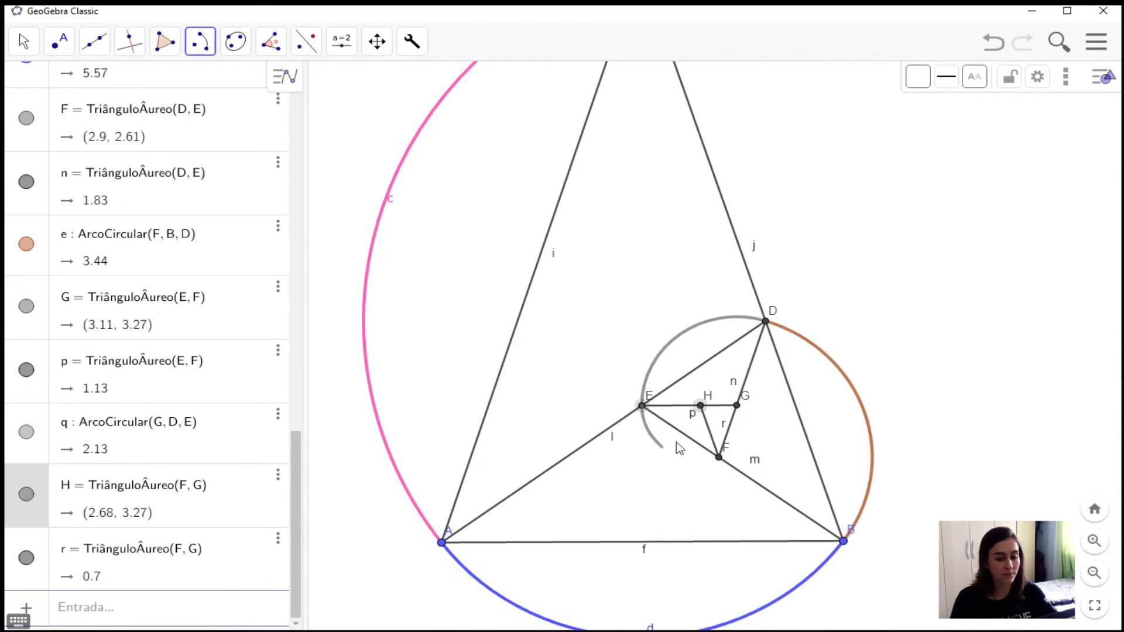
pyautogui.click(718, 459)
pyautogui.click(923, 88)
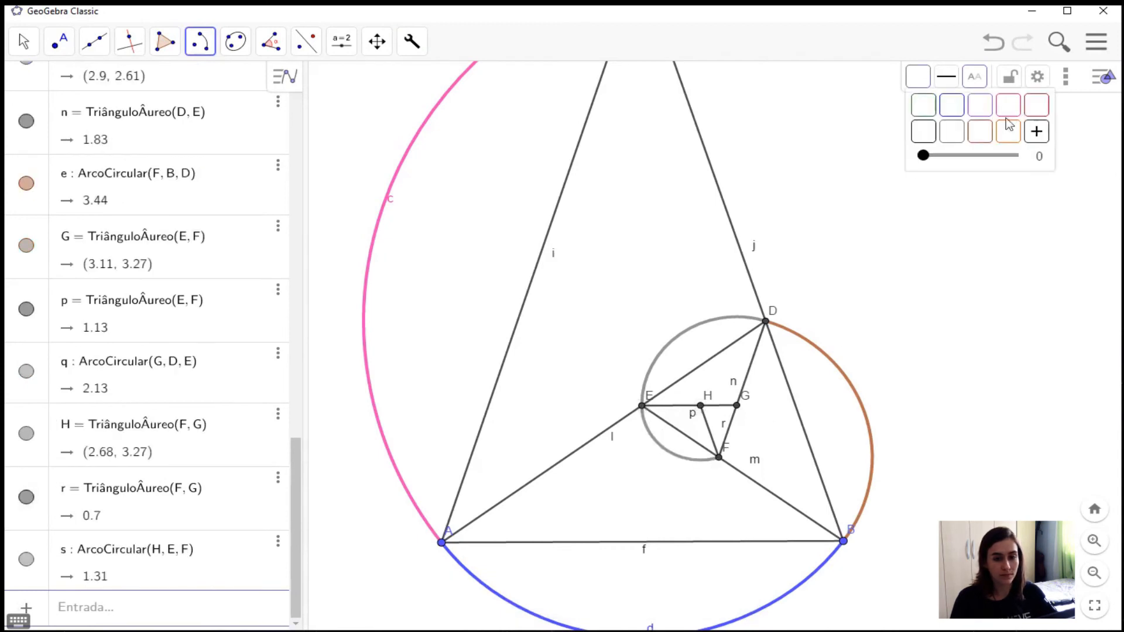
pyautogui.click(929, 104)
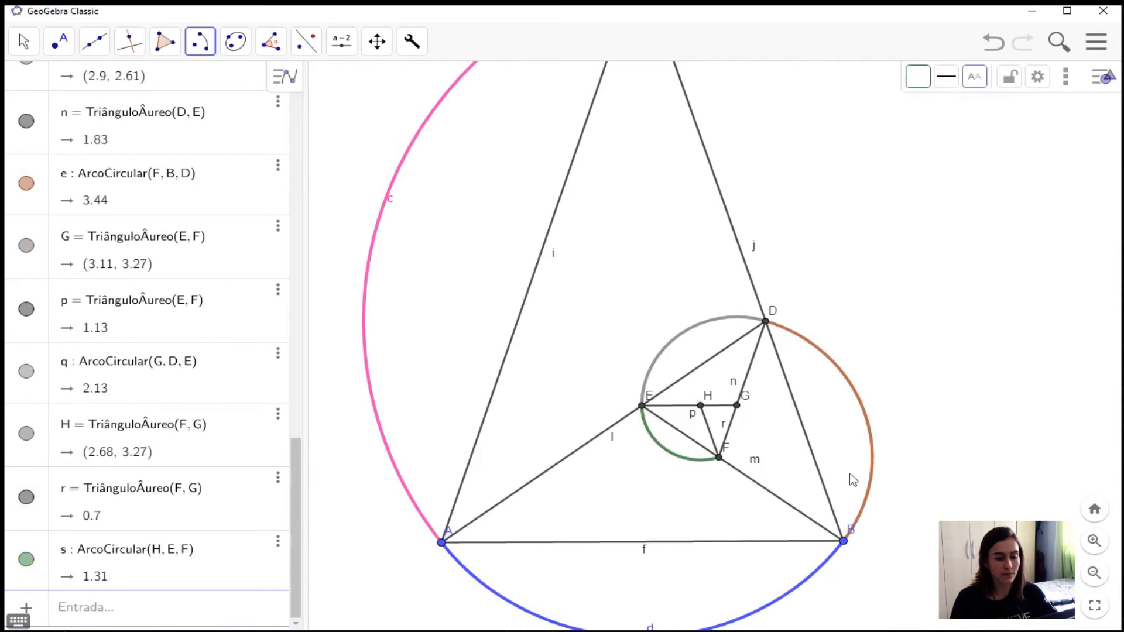
# - Apply the TriânguloÂureo tool to points G and H to subdivide triangle FGH
pyautogui.click(24, 41)
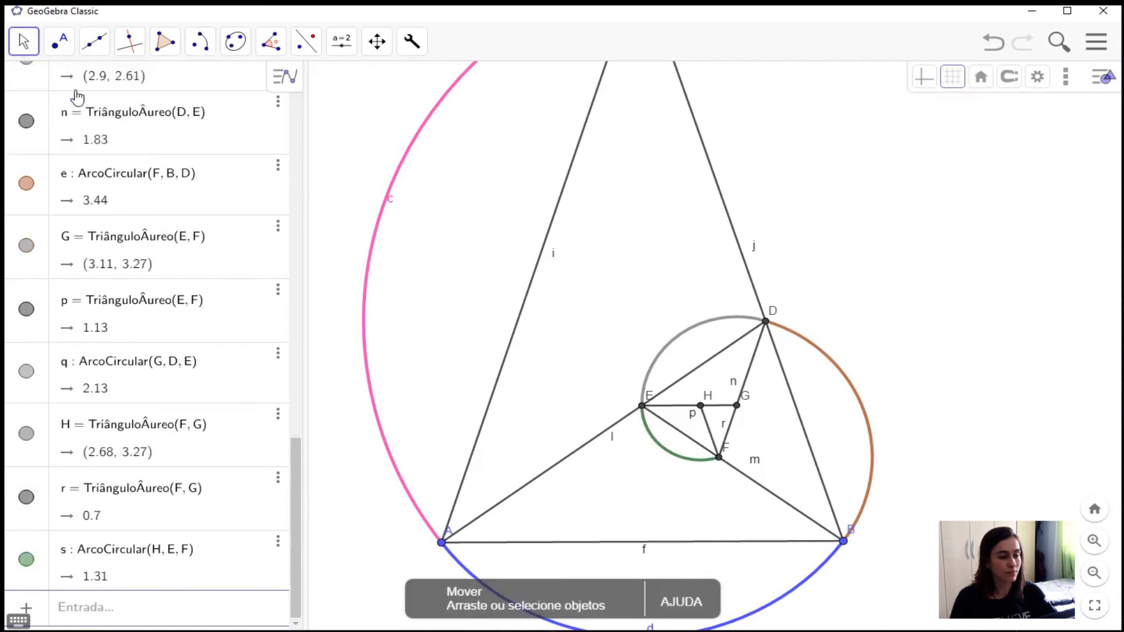
pyautogui.moveTo(803, 482); pyautogui.dragTo(802, 414)
pyautogui.scroll(5, 718, 384)
pyautogui.scroll(4, 817, 400)
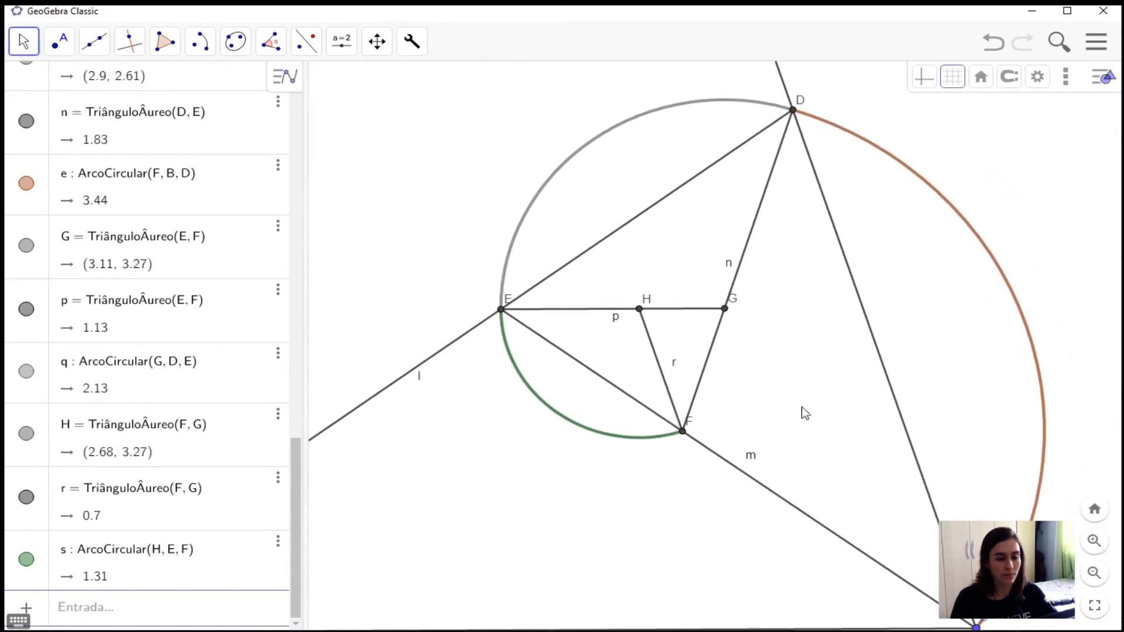
pyautogui.click(413, 47)
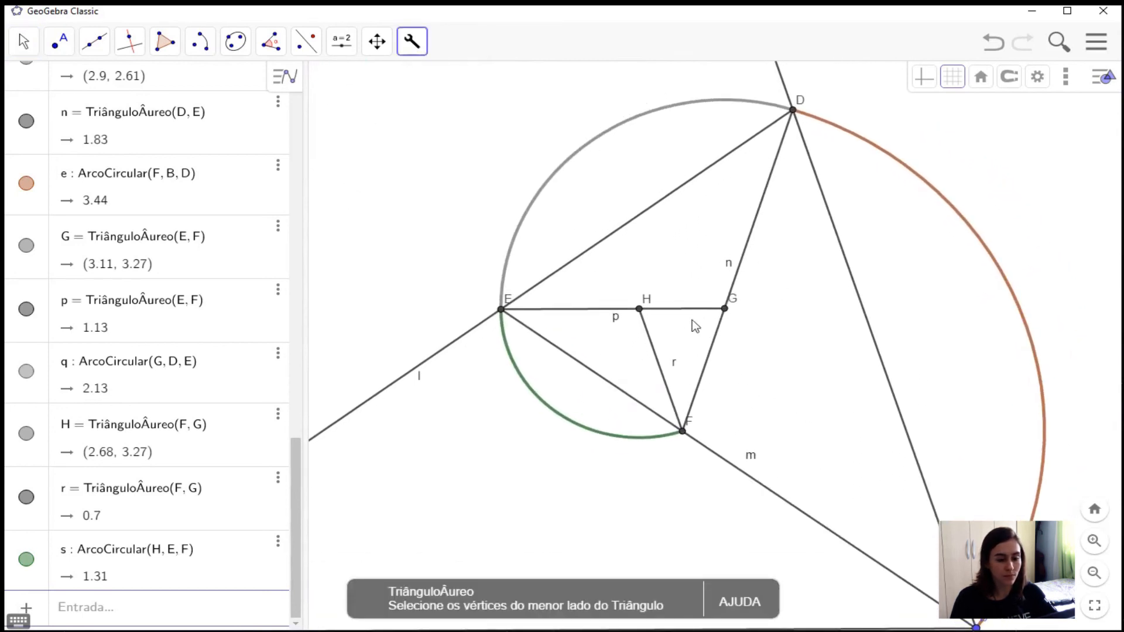
pyautogui.click(725, 310)
pyautogui.click(641, 310)
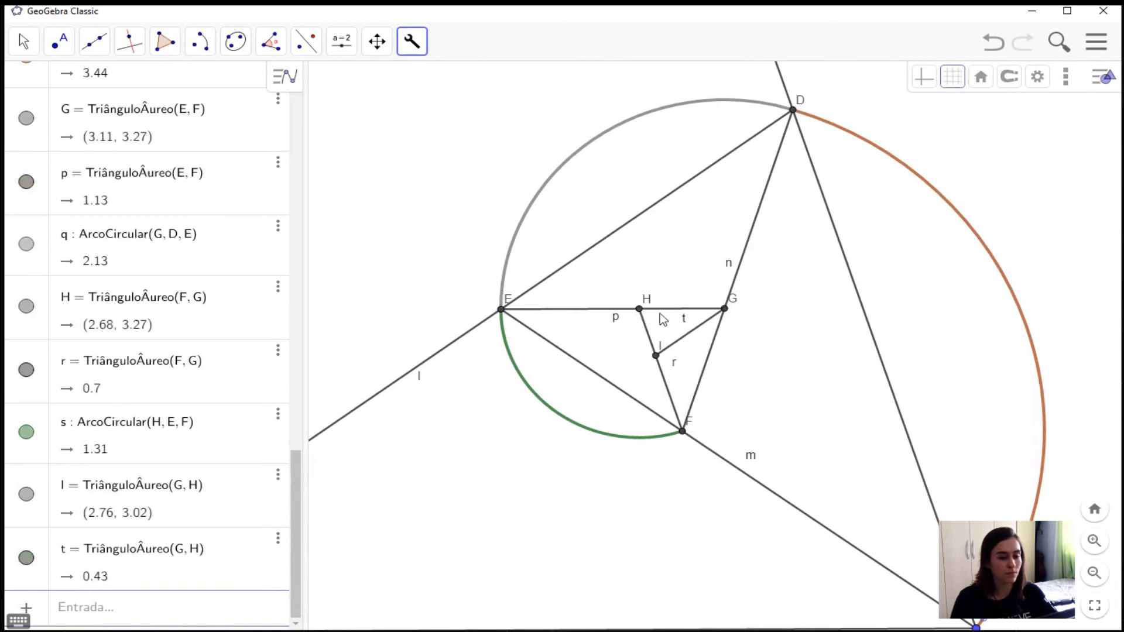
# - Draw a circular arc centred at I from point F to point G and colour it red
pyautogui.click(200, 41)
pyautogui.click(225, 242)
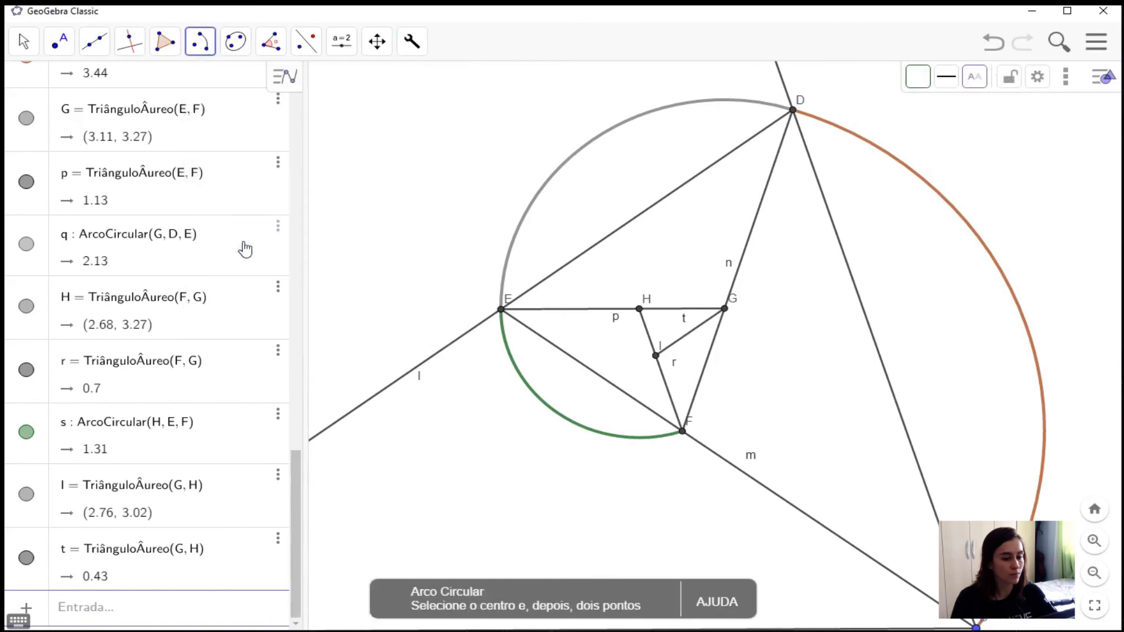
pyautogui.click(655, 355)
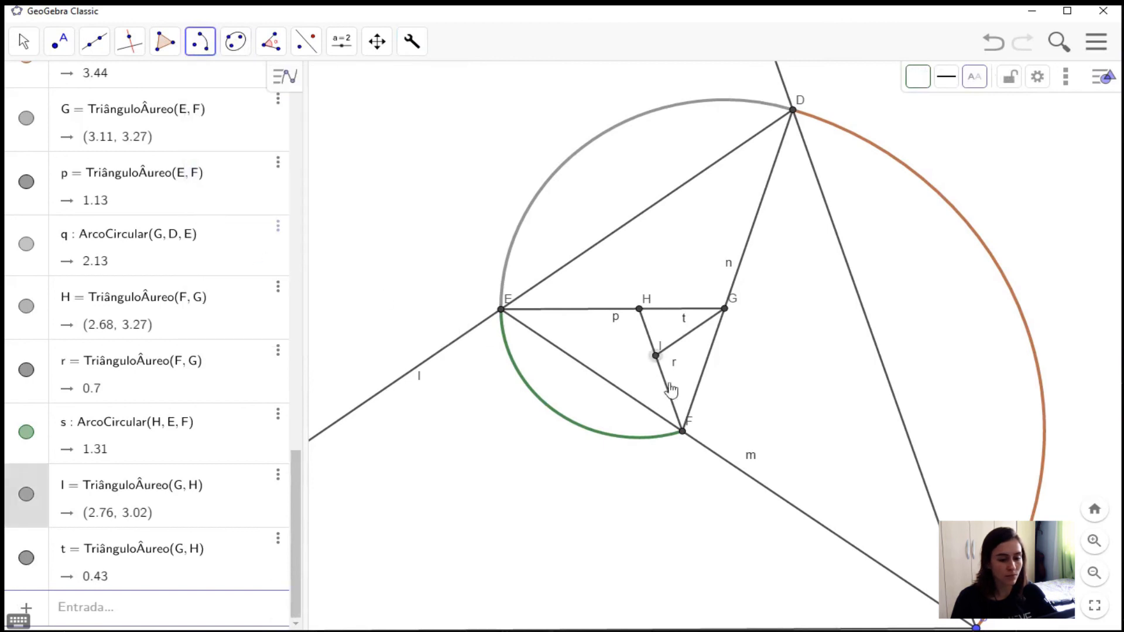
pyautogui.click(684, 432)
pyautogui.click(725, 310)
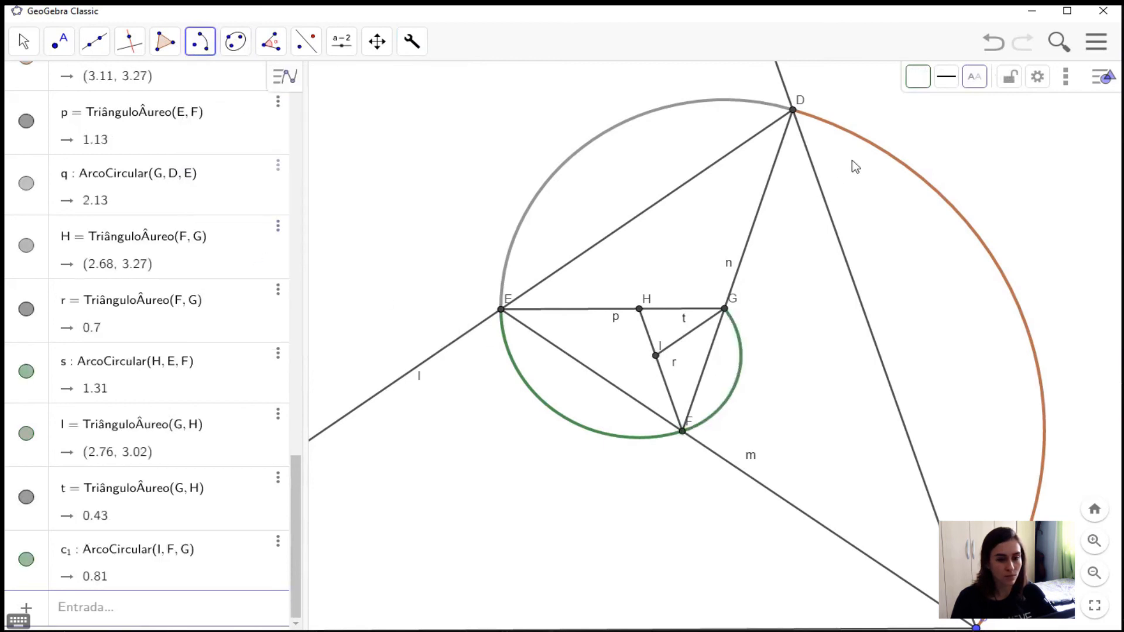
pyautogui.click(918, 76)
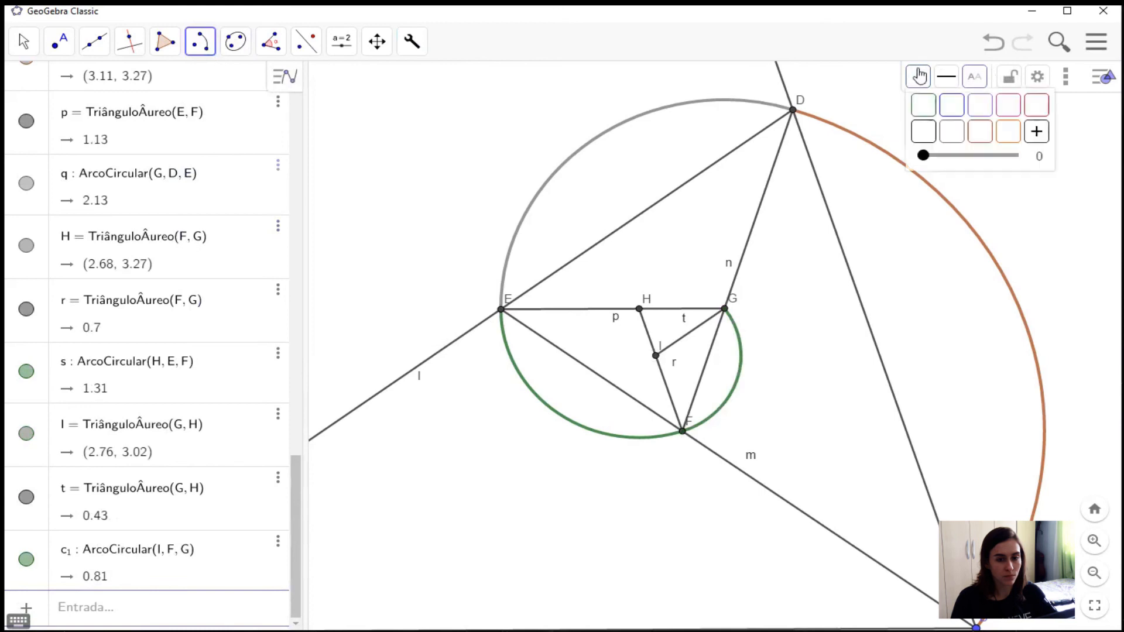
pyautogui.click(1036, 108)
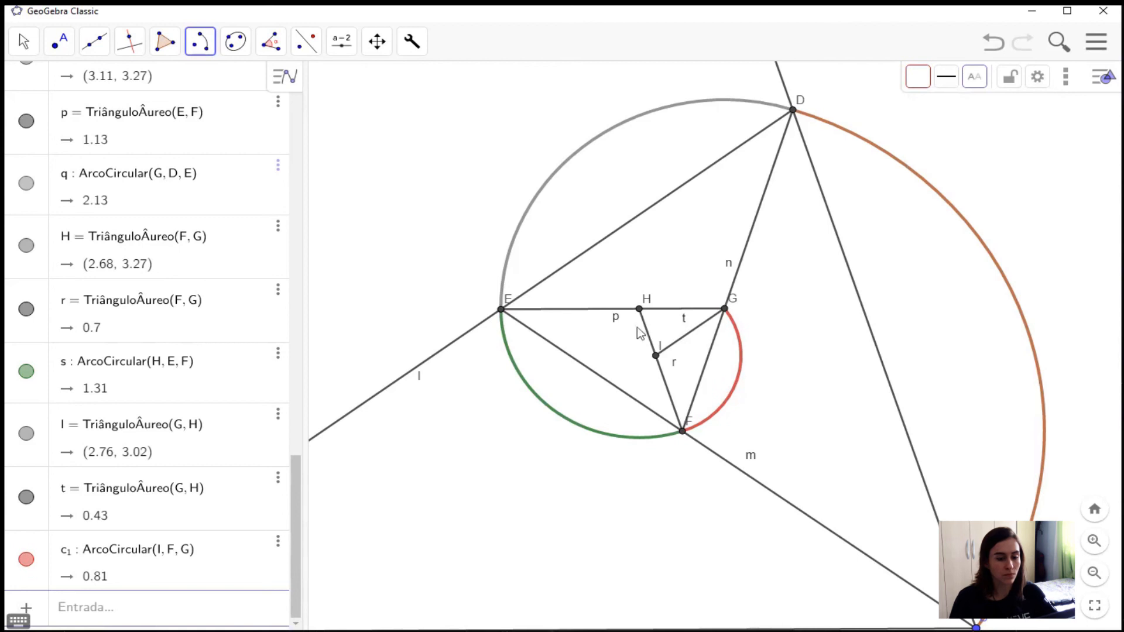
# - Apply the TriânguloÂureo tool to points H and I to subdivide triangle GHI
pyautogui.click(412, 41)
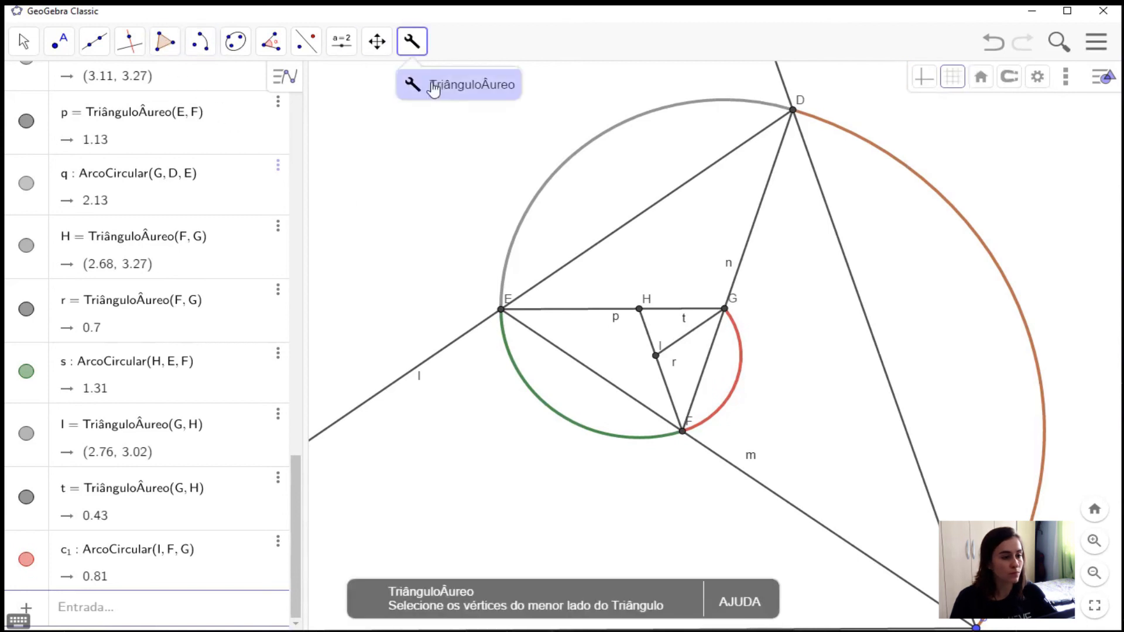
pyautogui.click(433, 87)
pyautogui.click(641, 311)
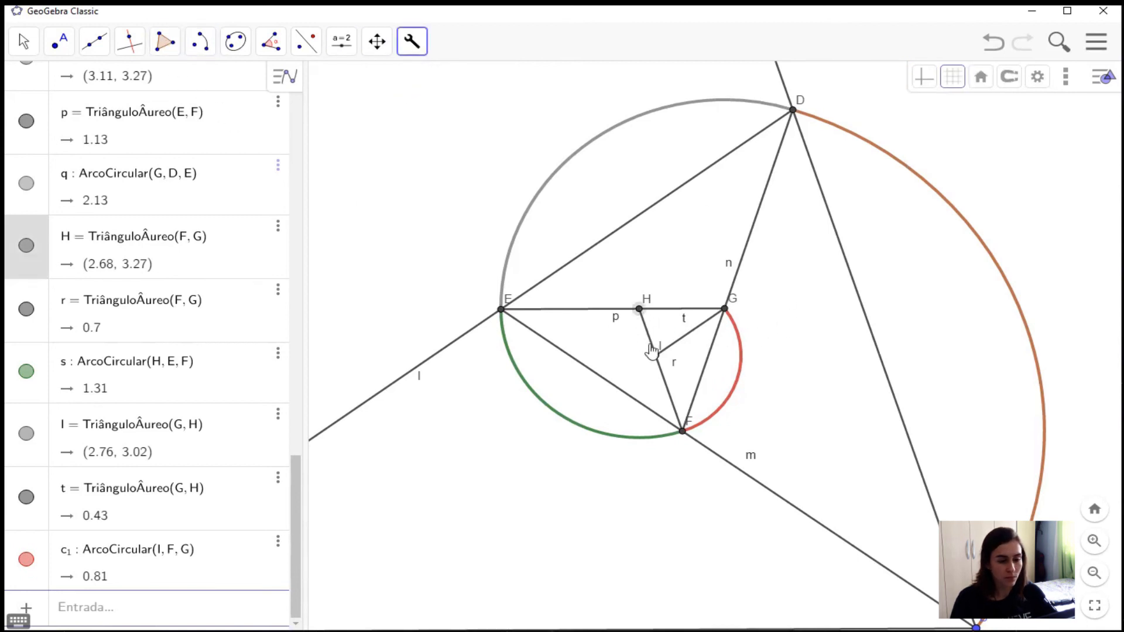
pyautogui.click(656, 356)
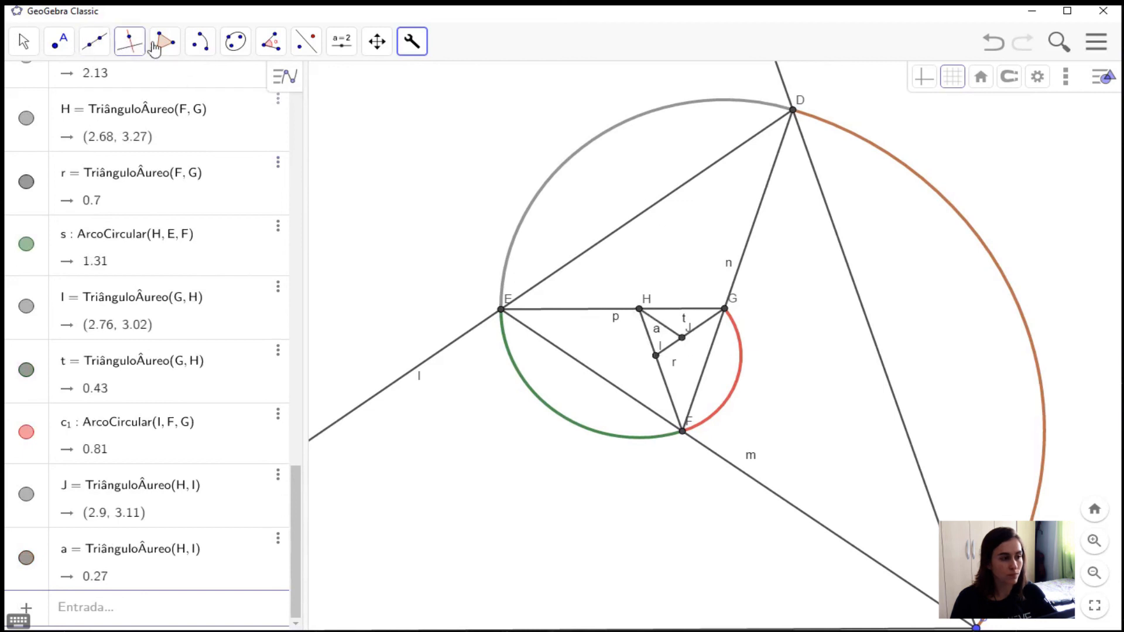
# - Draw a circular arc centred at J from point G to point H and colour it blue
pyautogui.click(201, 41)
pyautogui.click(268, 231)
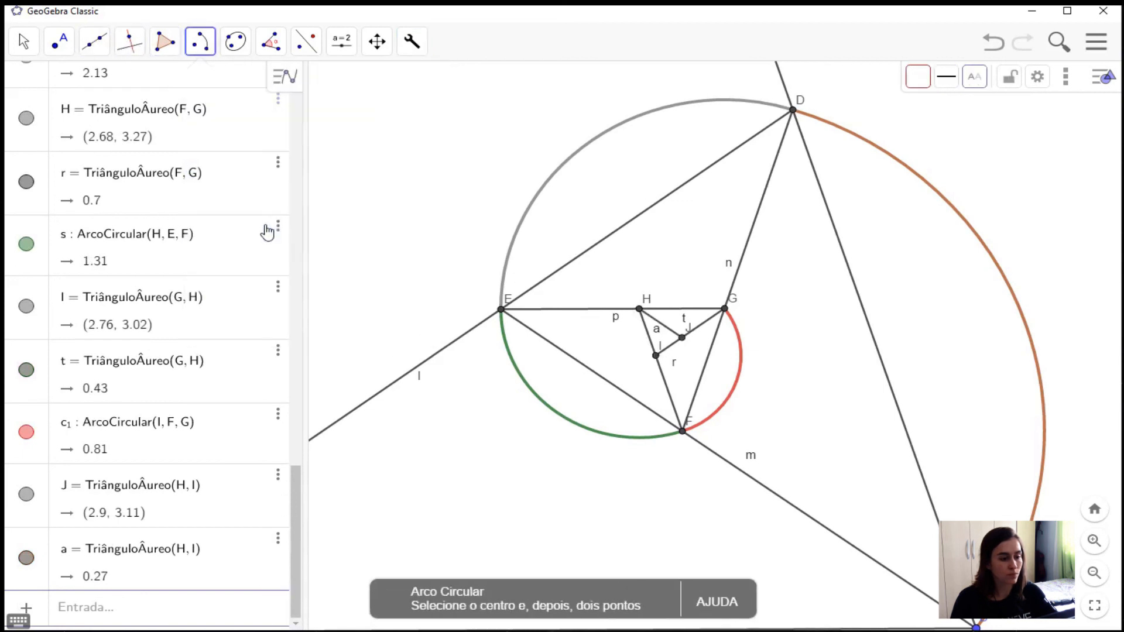
pyautogui.click(682, 338)
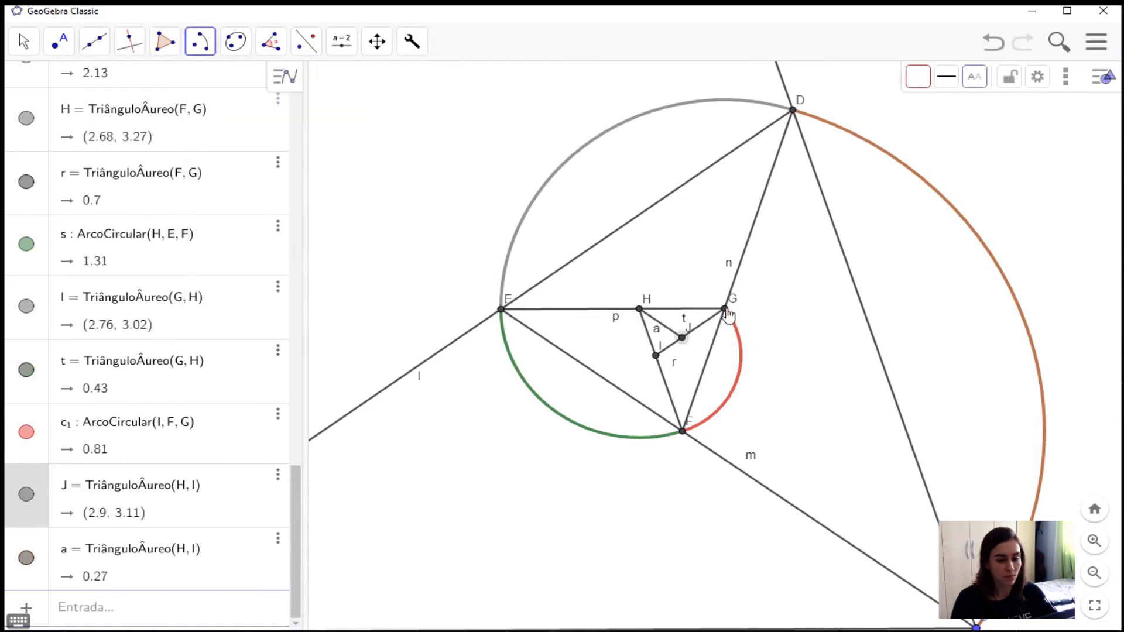
pyautogui.click(726, 310)
pyautogui.click(640, 309)
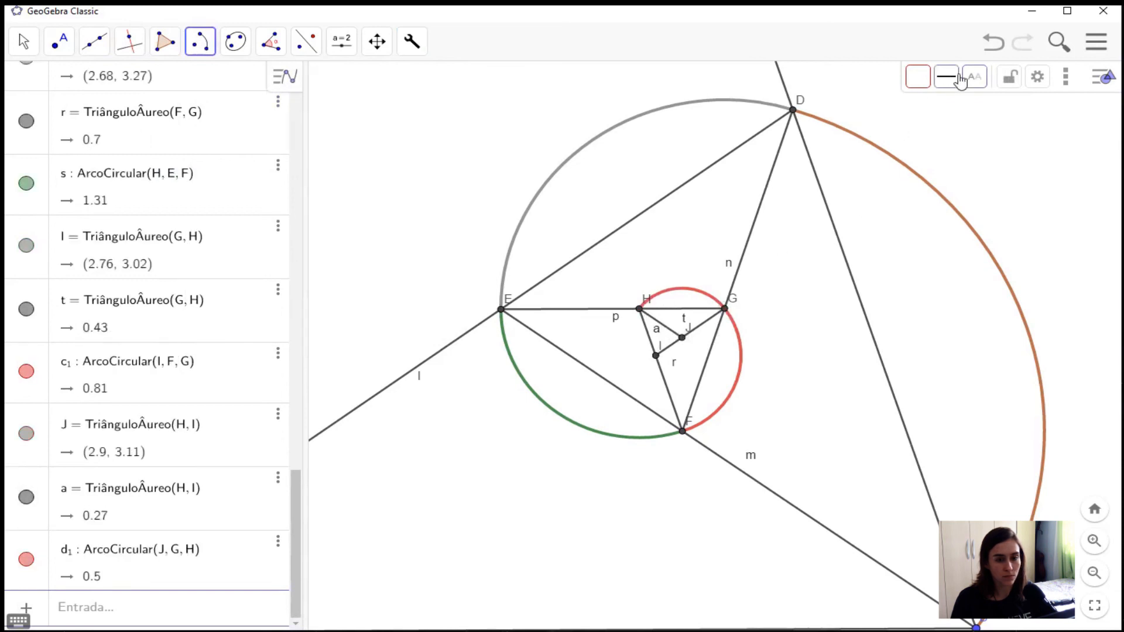
pyautogui.click(917, 76)
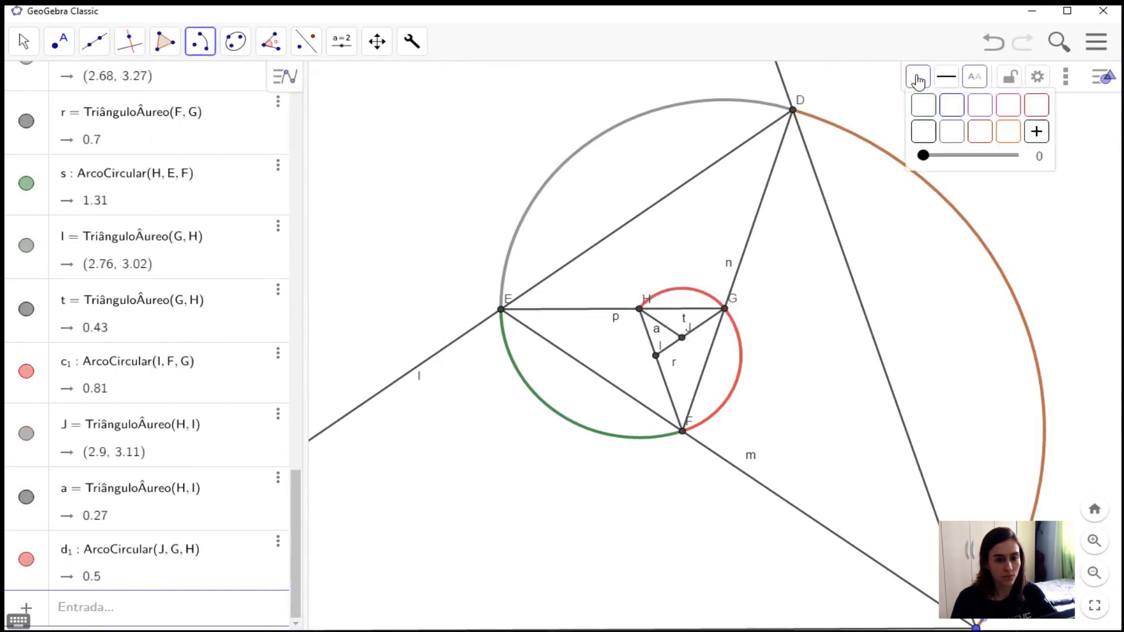
pyautogui.click(951, 107)
# - Examine the whole spiral around triangle ABC and its innermost arcs near points G, H, I and J
pyautogui.scroll(-10, 939, 253)
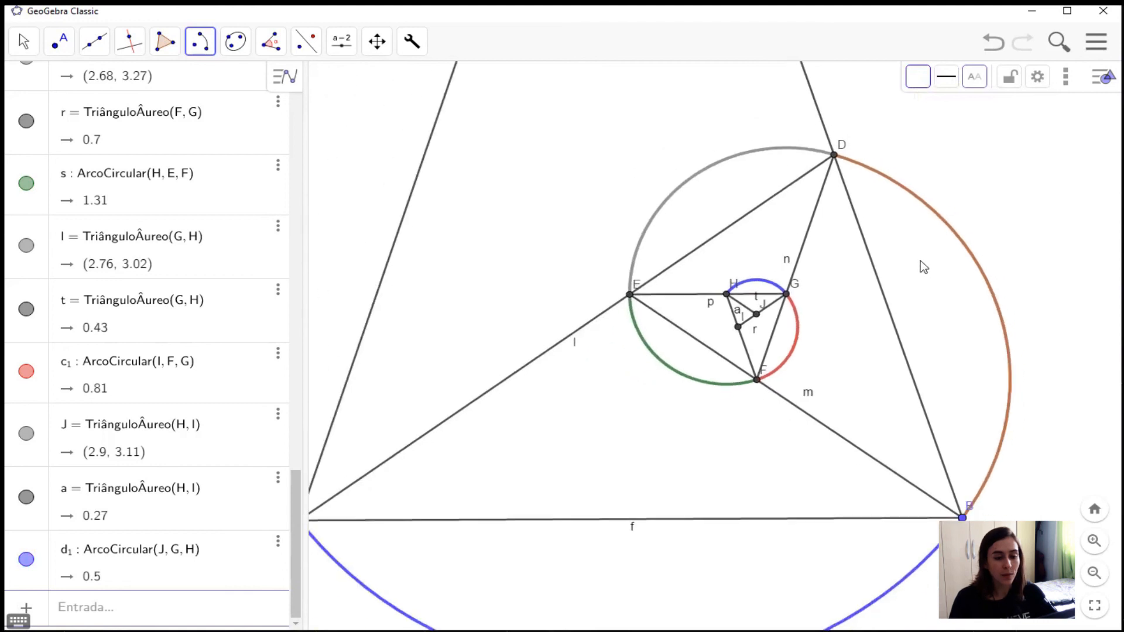
pyautogui.scroll(-2, 913, 267)
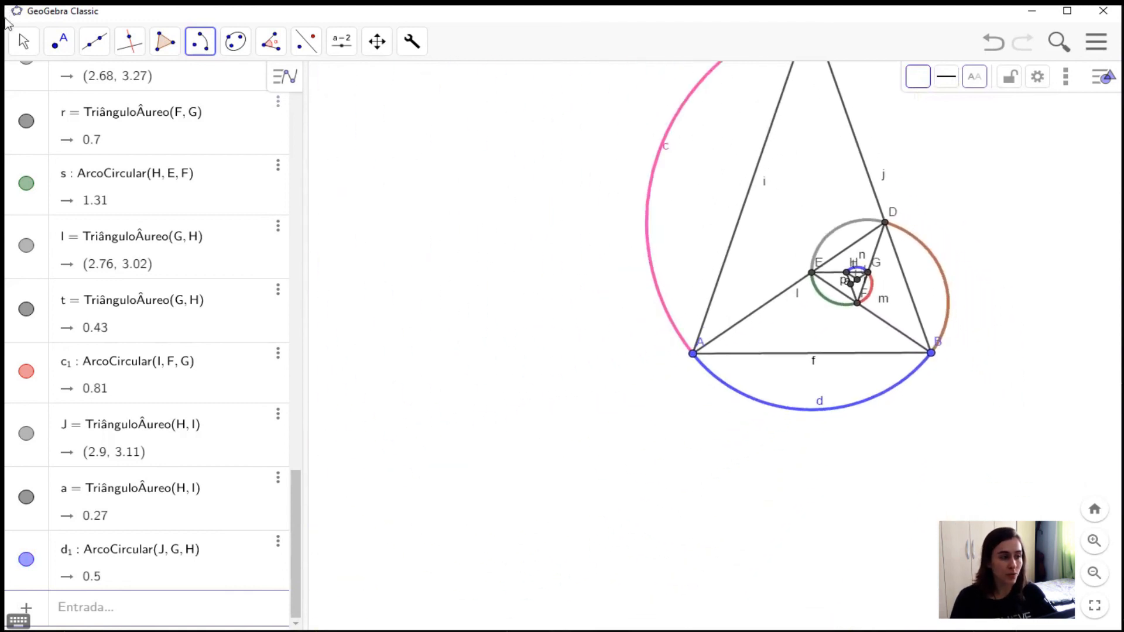
pyautogui.click(24, 41)
pyautogui.click(49, 87)
pyautogui.moveTo(608, 290); pyautogui.dragTo(509, 361)
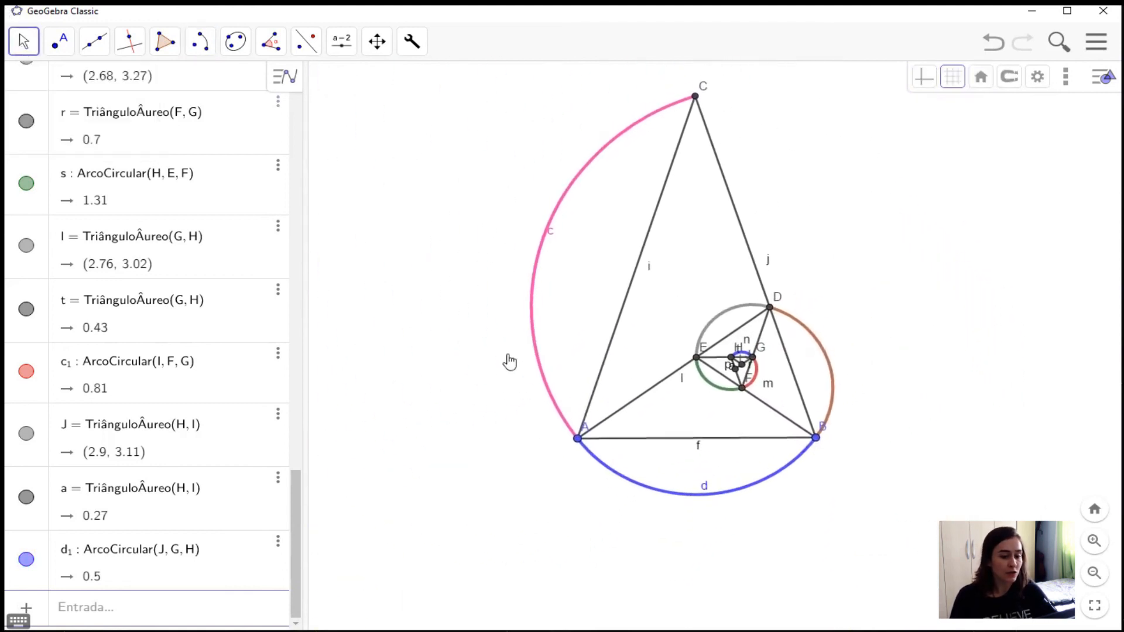
pyautogui.scroll(6, 808, 330)
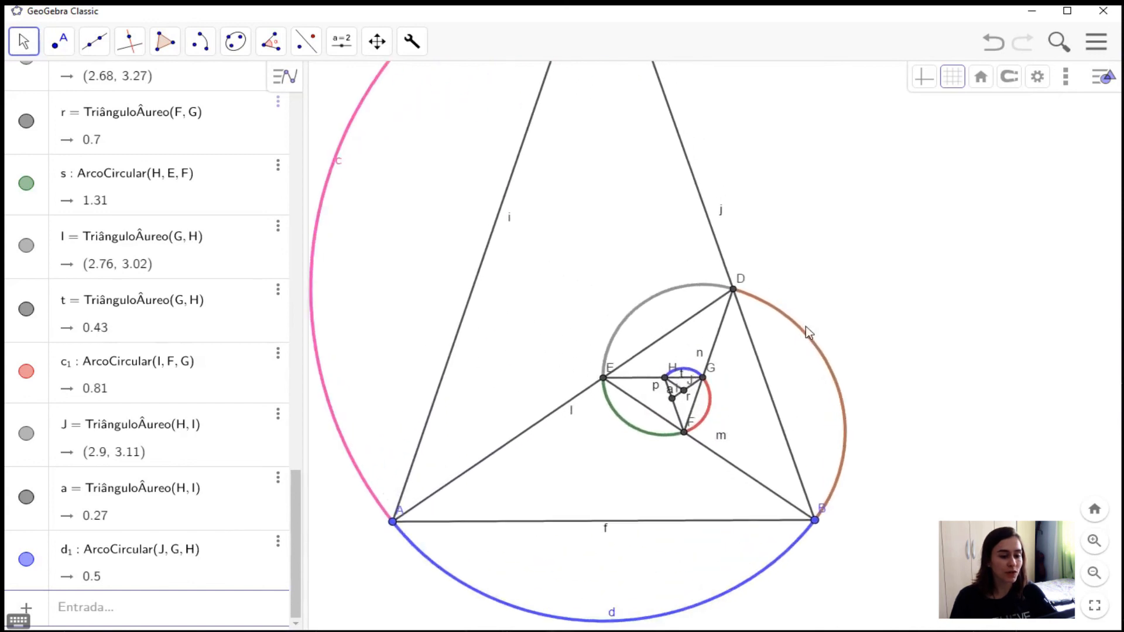
pyautogui.scroll(5, 807, 327)
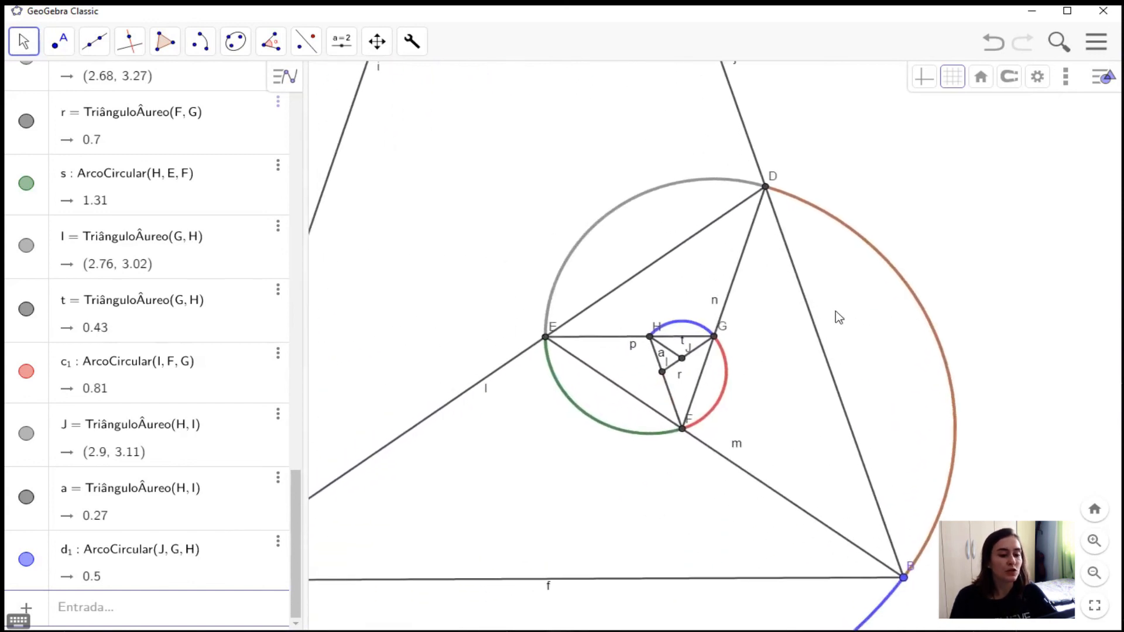
pyautogui.scroll(5, 835, 312)
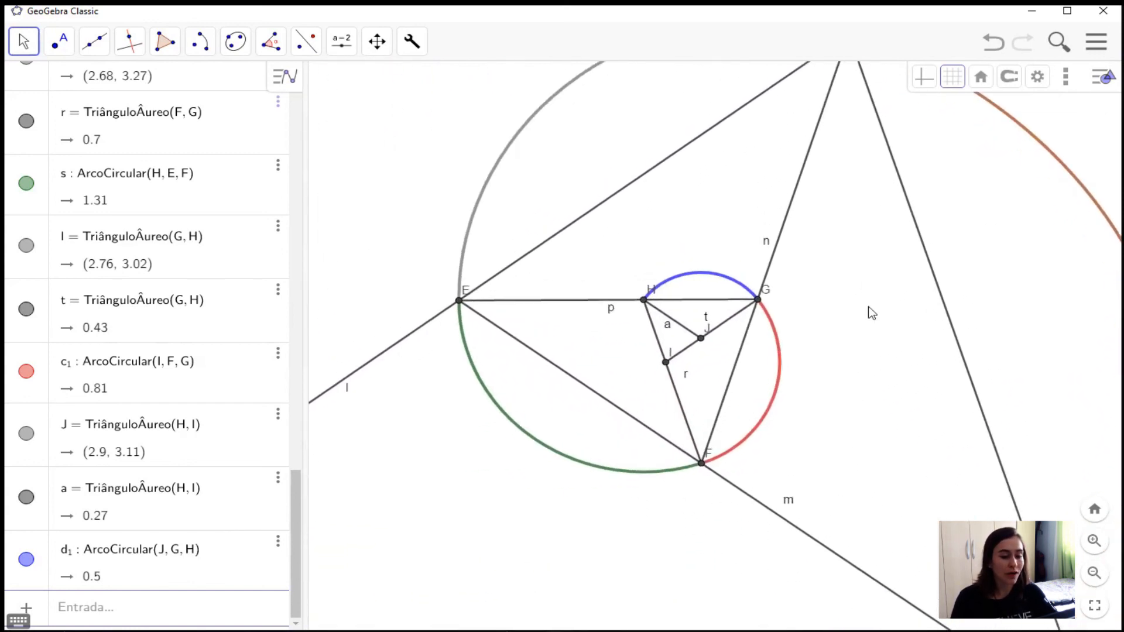
pyautogui.scroll(-15, 870, 312)
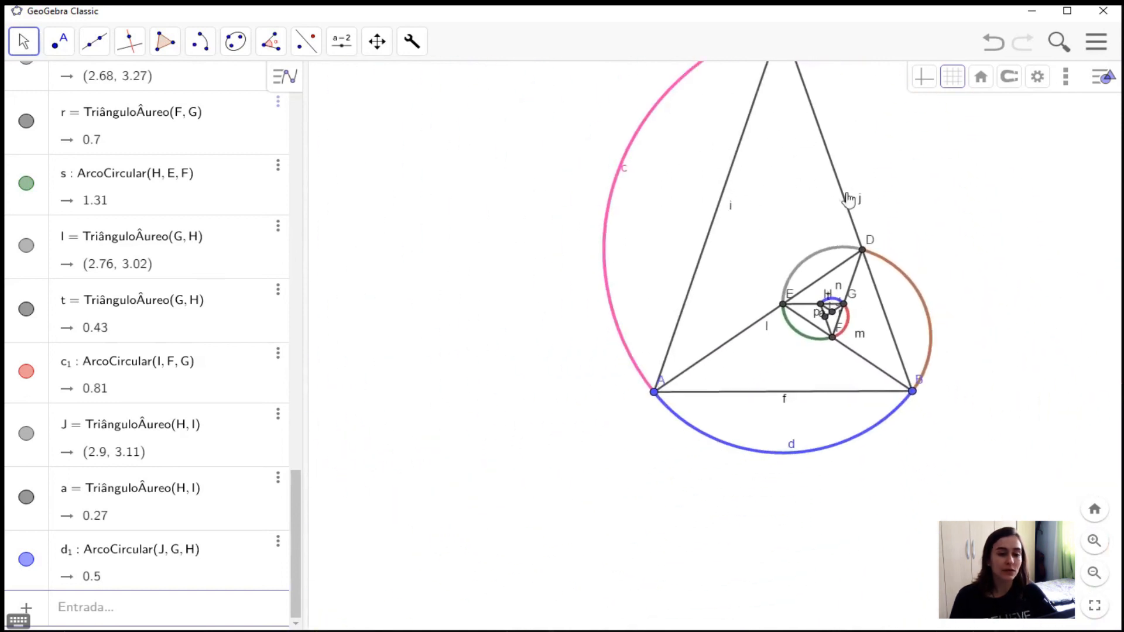